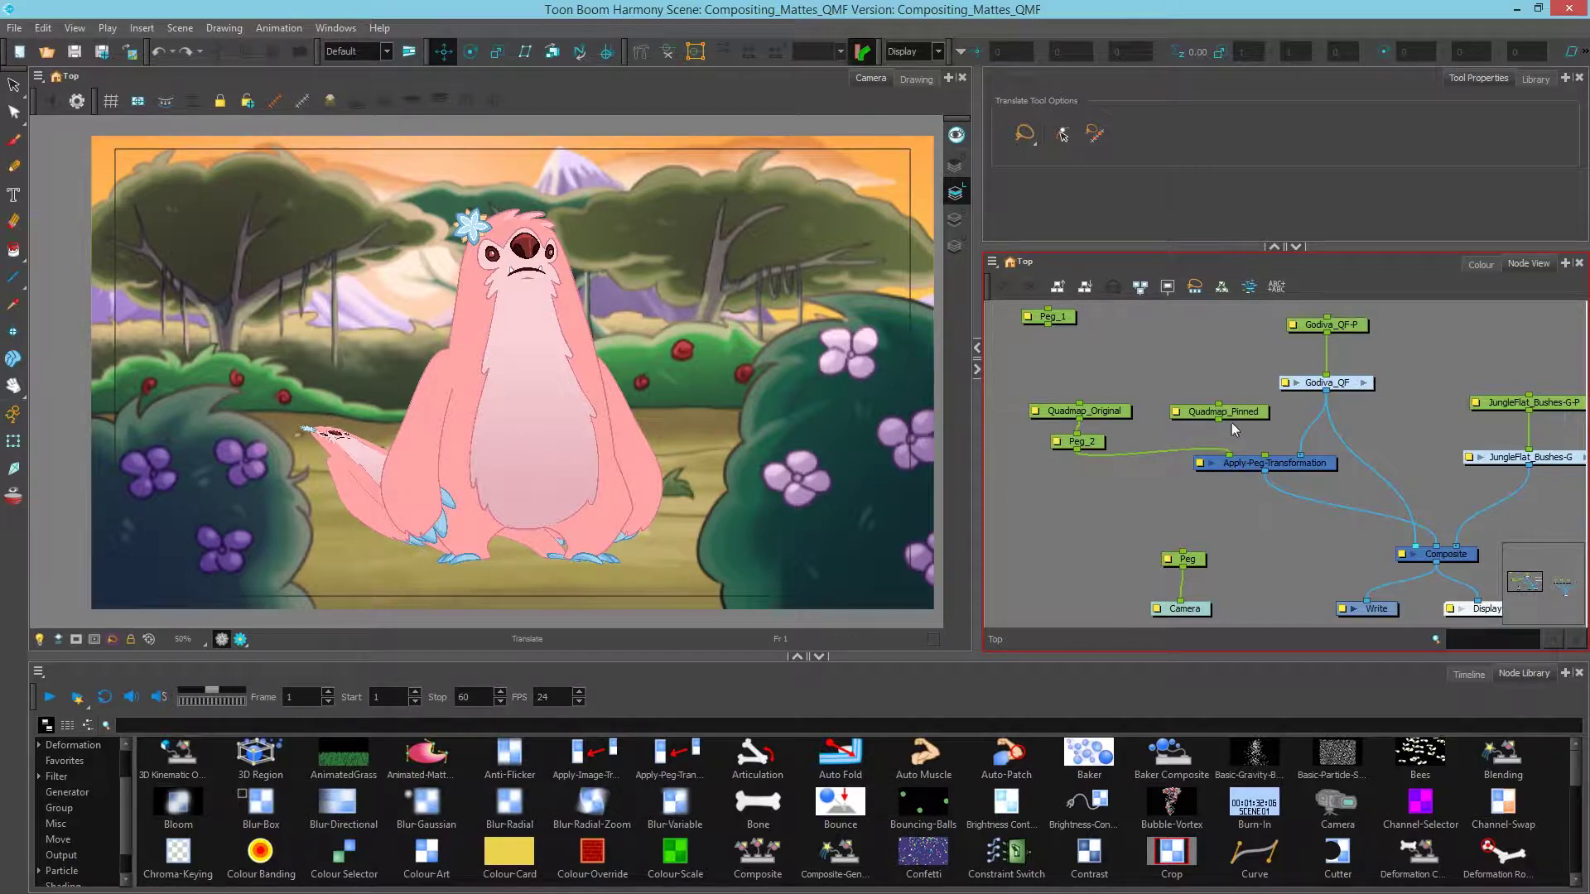
Wire Quadmap_Pinned into Apply-Peg-Transformation's Transformation port, then move Quadmap_Original and Peg_2 up-left.
left_click_drag(1223, 419, 1229, 455)
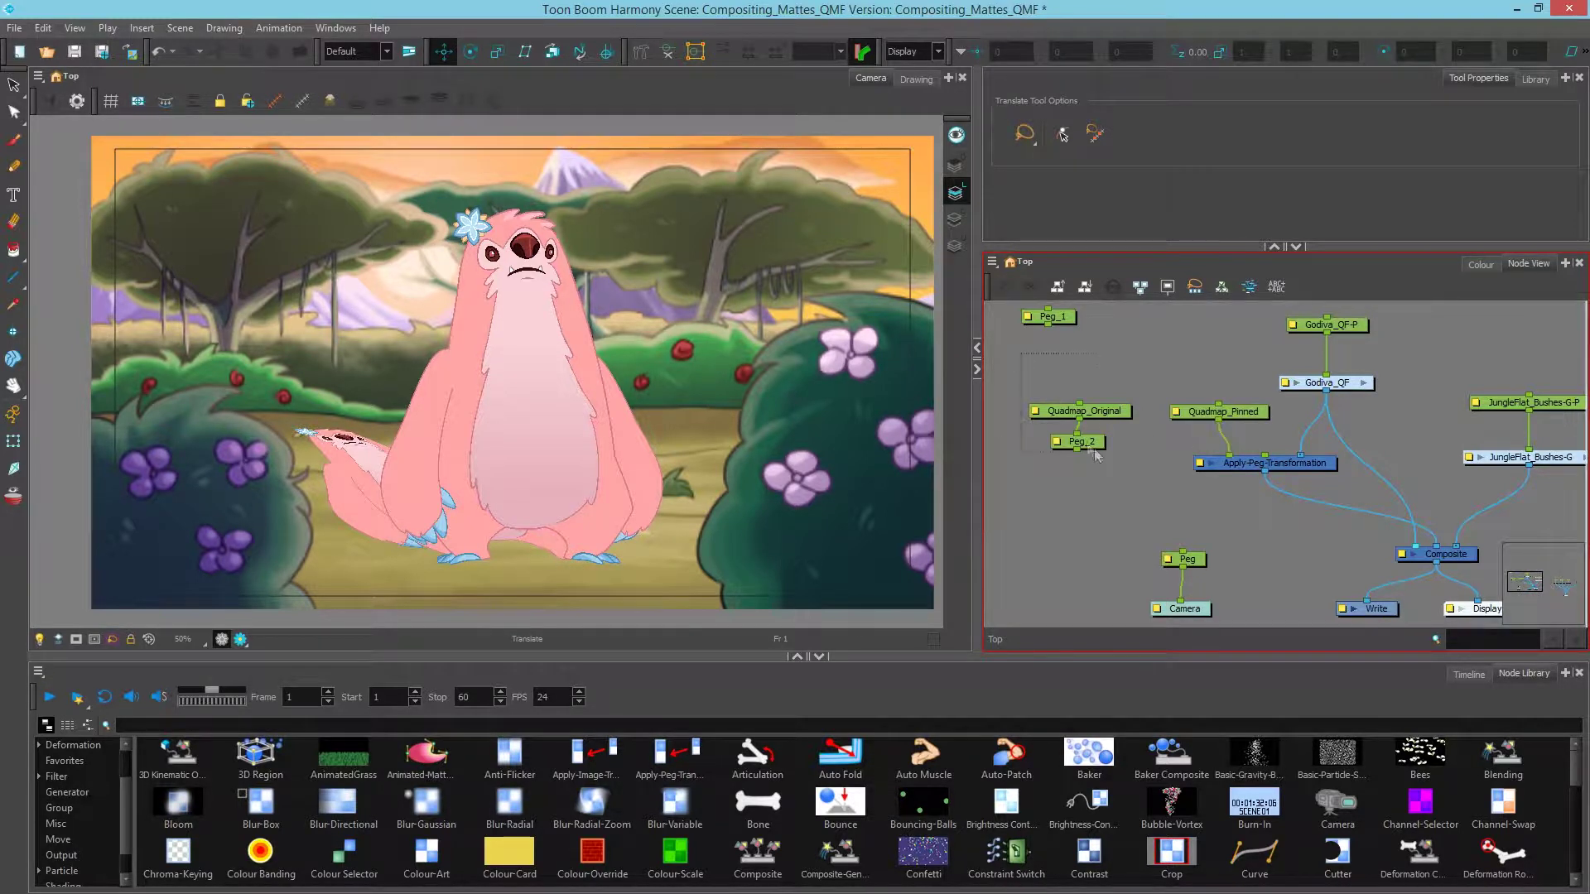
left_click_drag(1076, 411, 1027, 391)
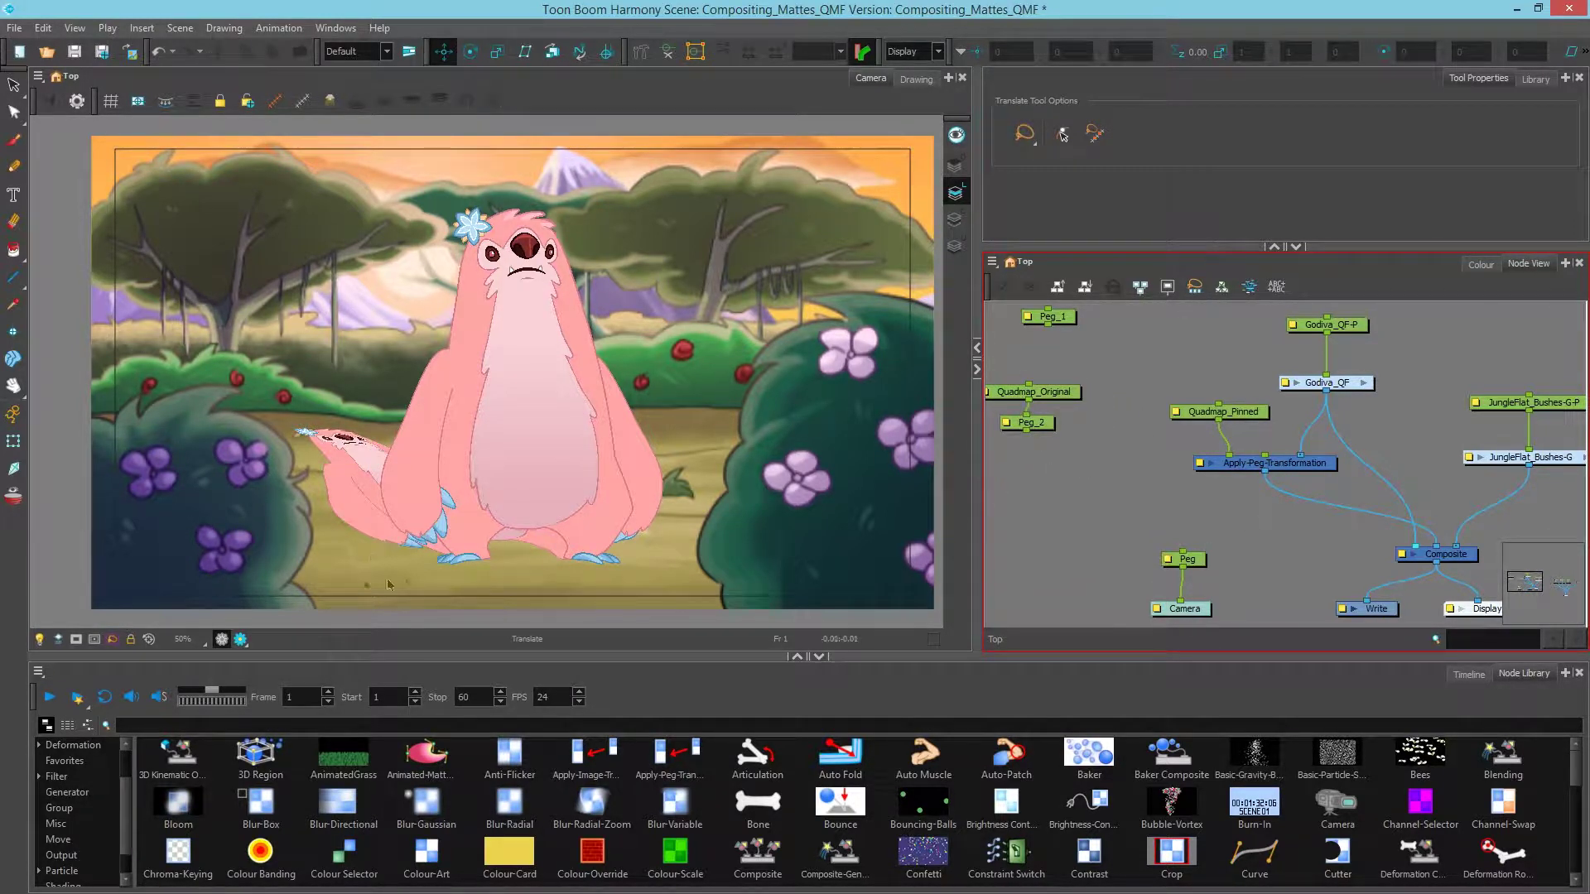
Turn on the Camera view's render preview and search the node library for 'sha'.
left_click(241, 639)
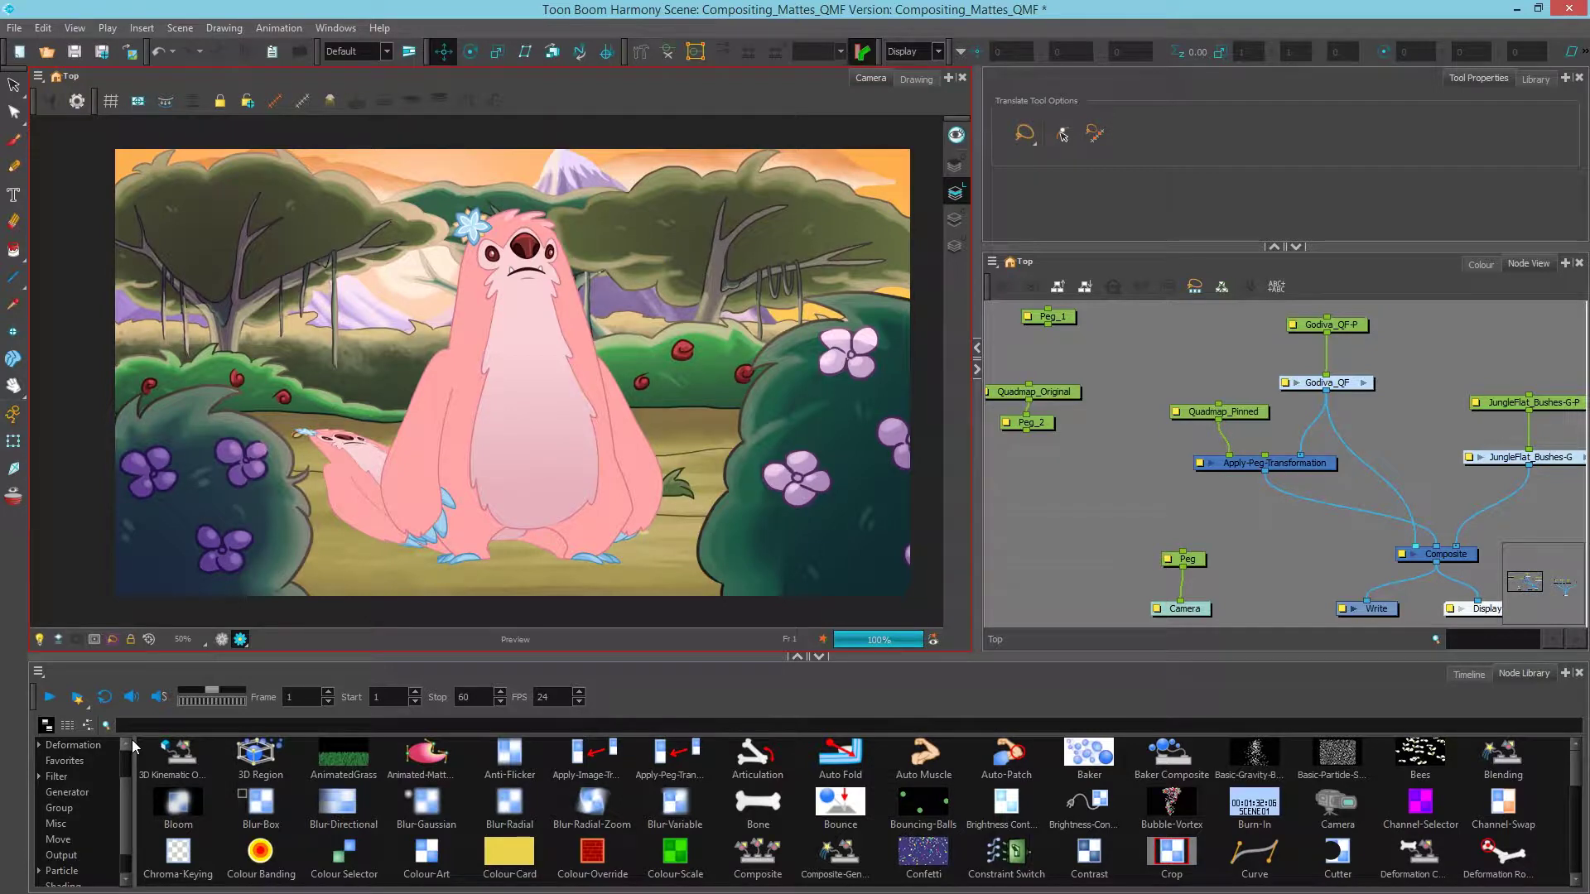
left_click(214, 723)
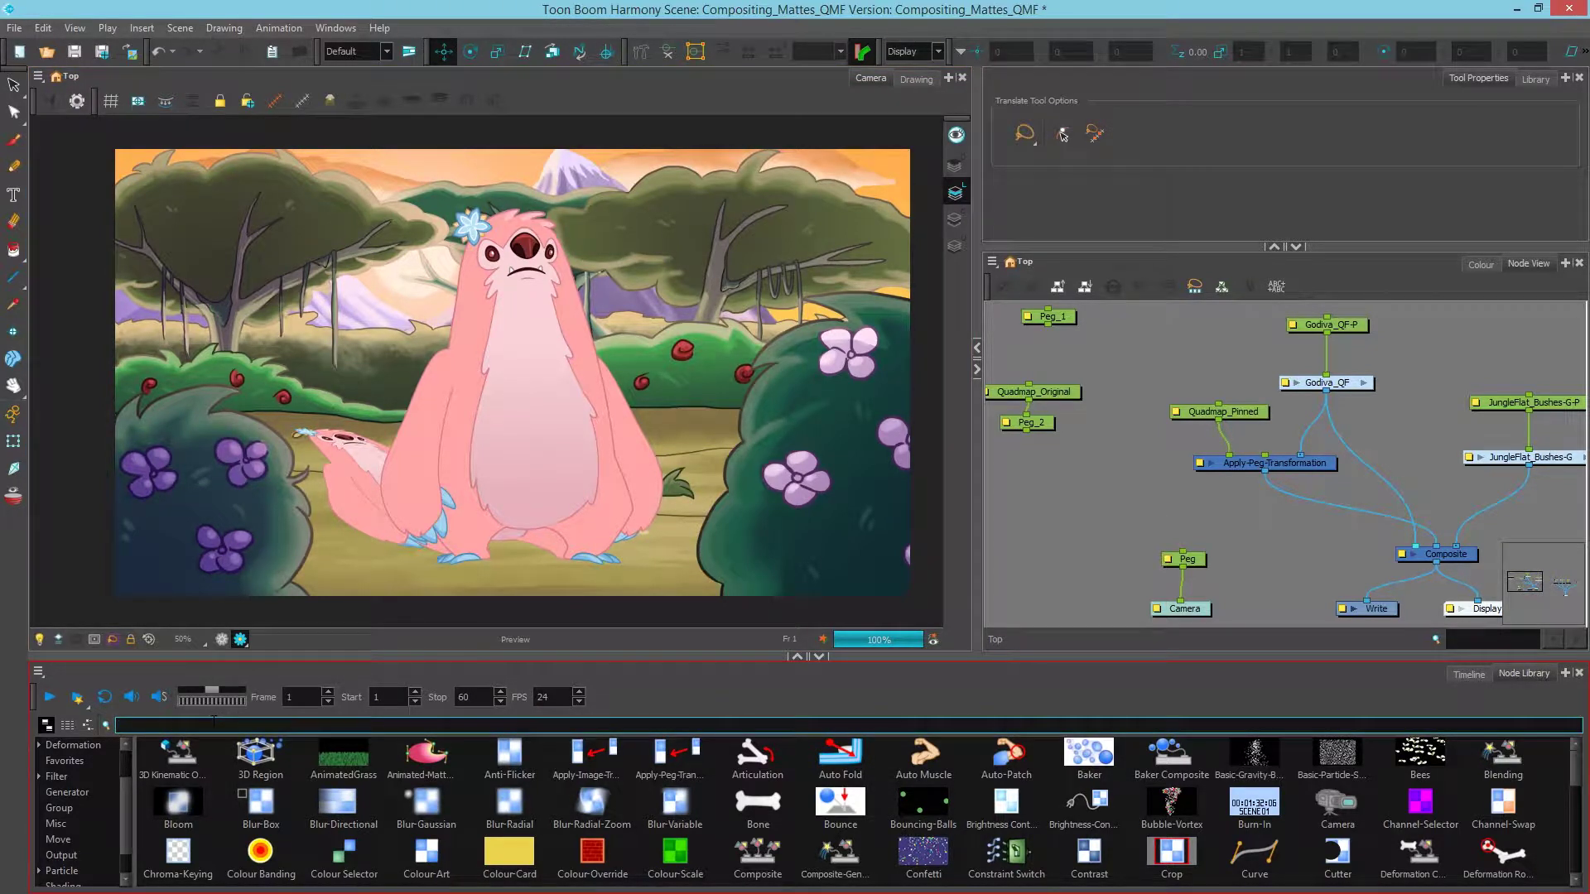
type("sha")
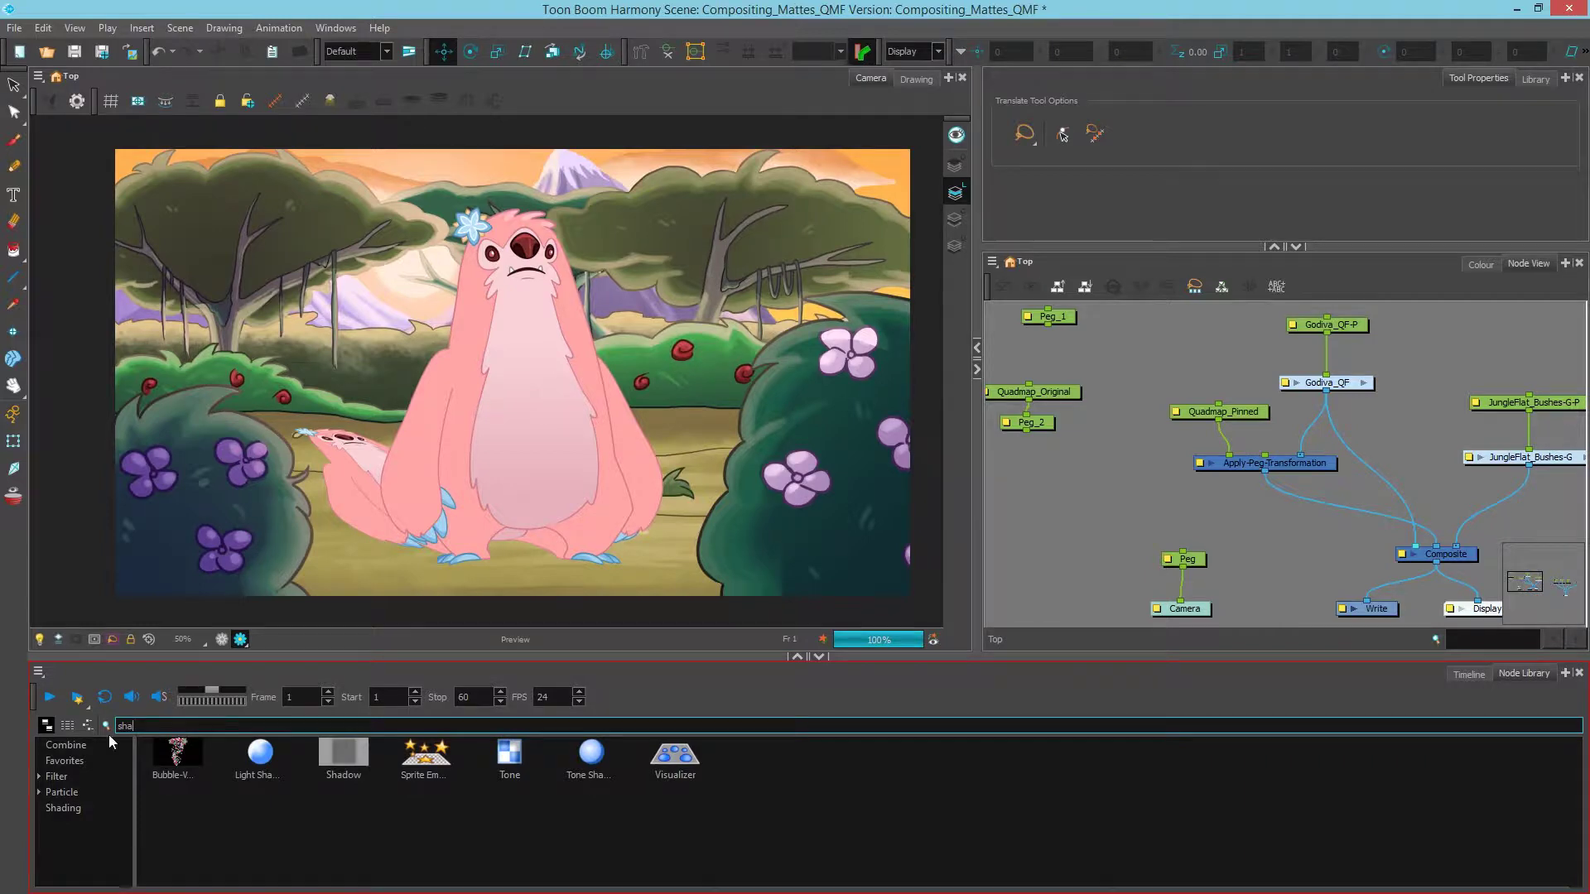
Insert a Shadow node between Apply-Peg-Transformation and Composite, then leave render preview.
left_click(362, 763)
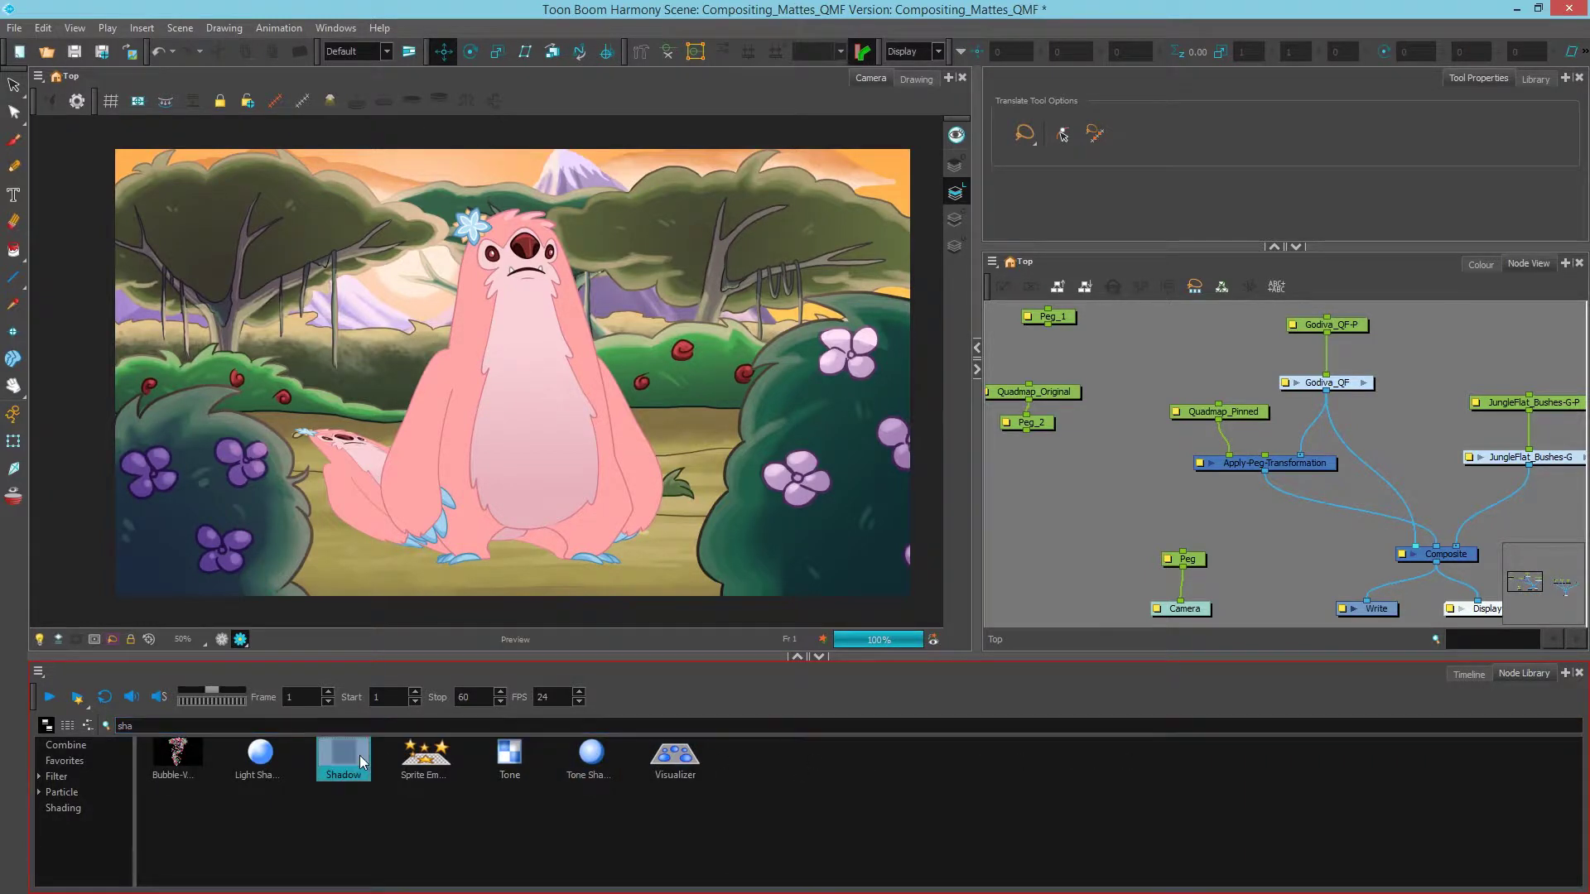
left_click_drag(362, 763, 1147, 466)
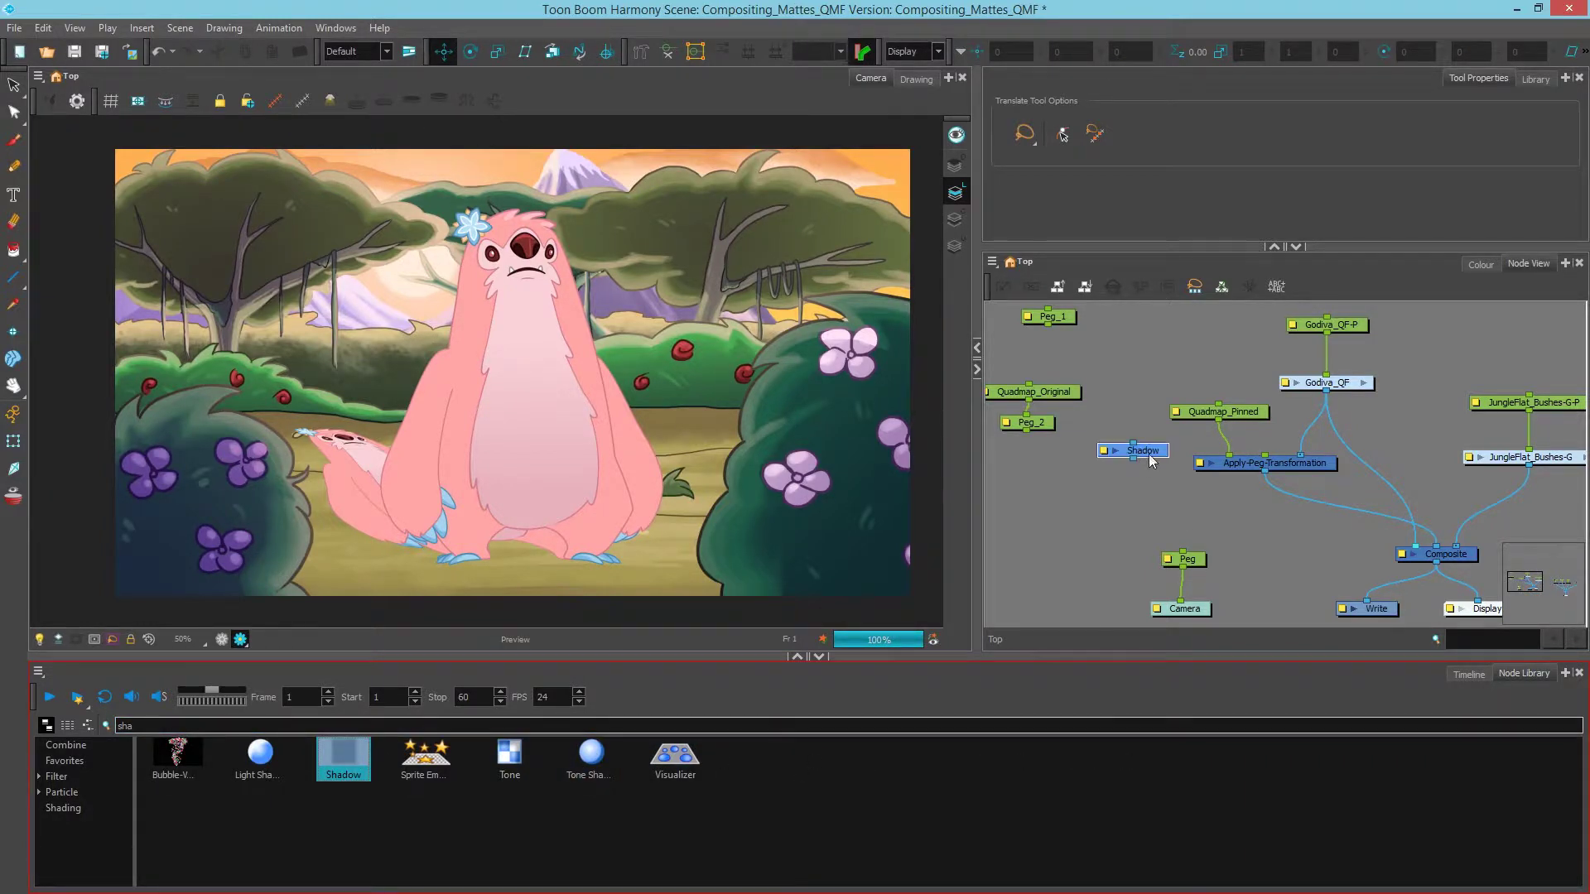
left_click_drag(1152, 453, 1292, 496)
left_click(1230, 499)
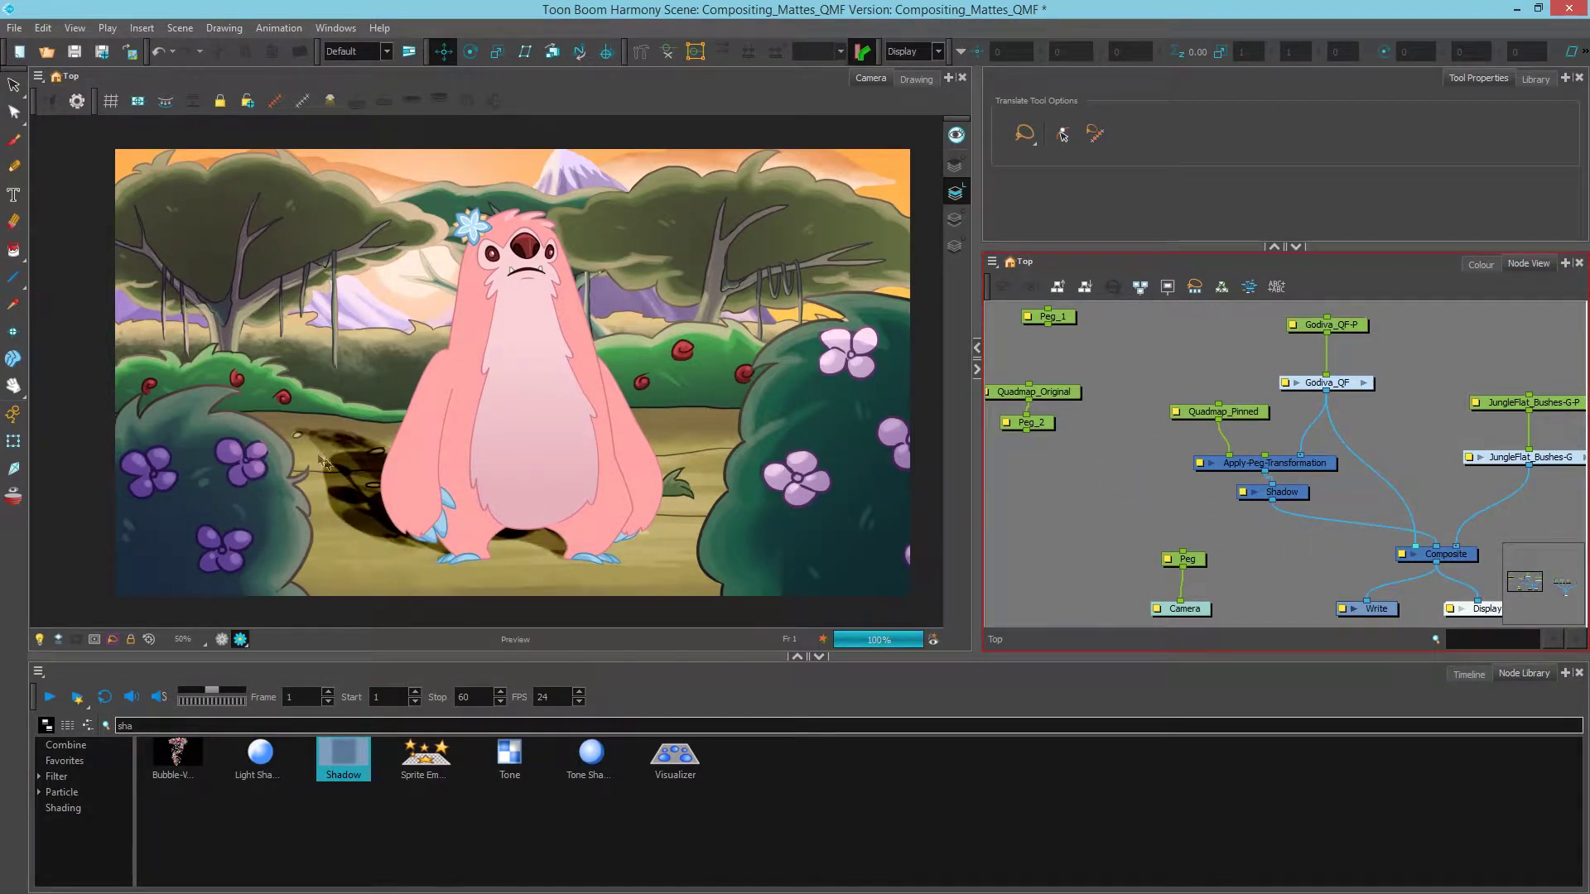
left_click(215, 638)
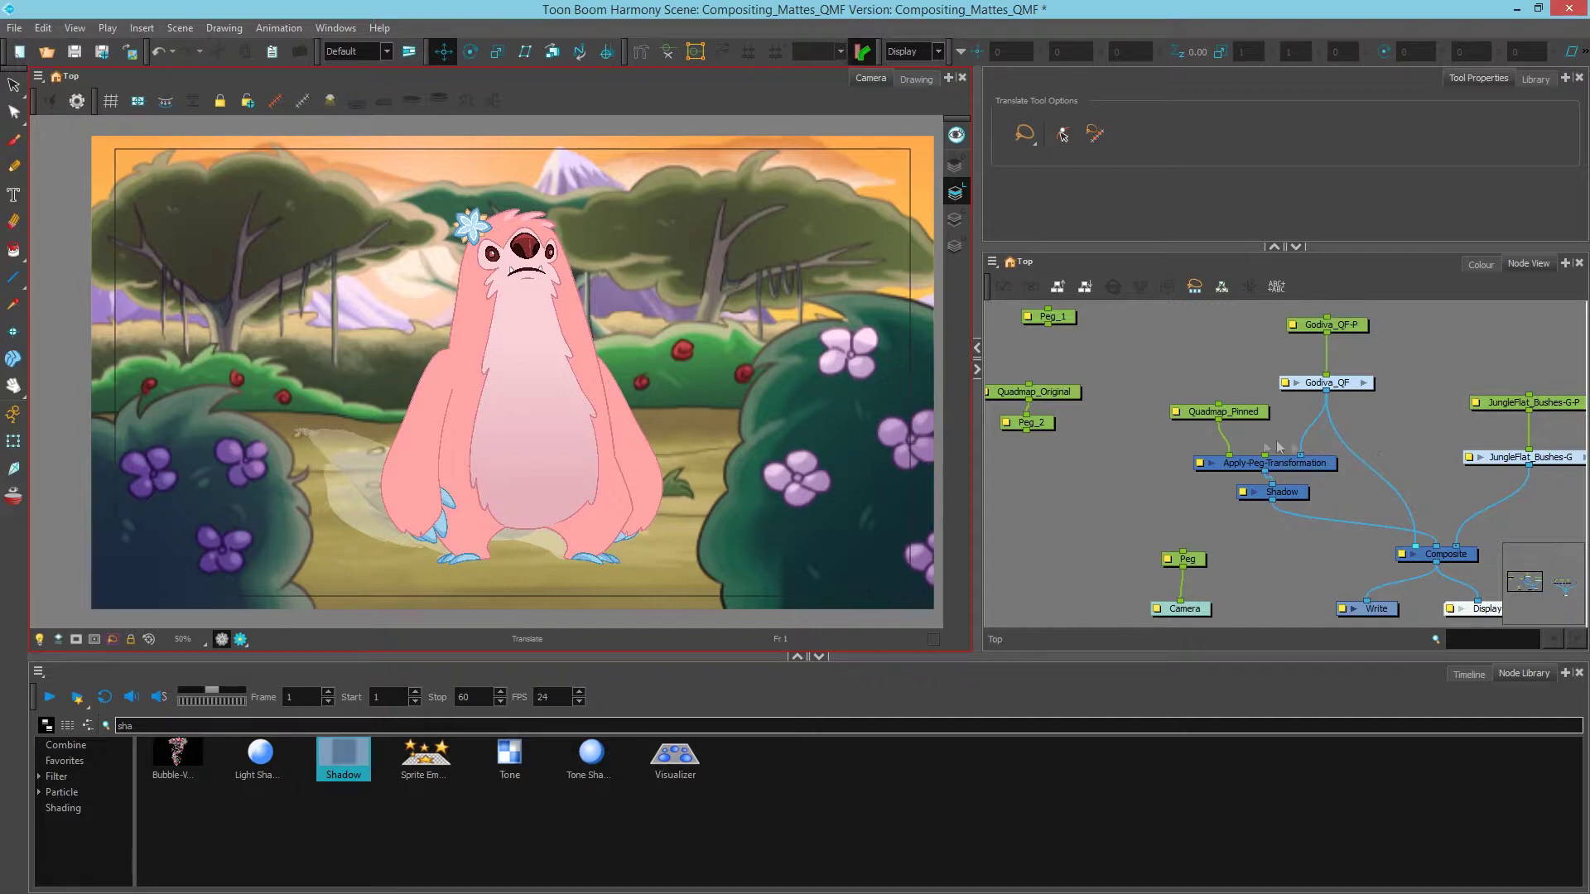
Nudge the Shadow node into place and move Godiva_QF up slightly.
left_click_drag(1280, 493, 1281, 498)
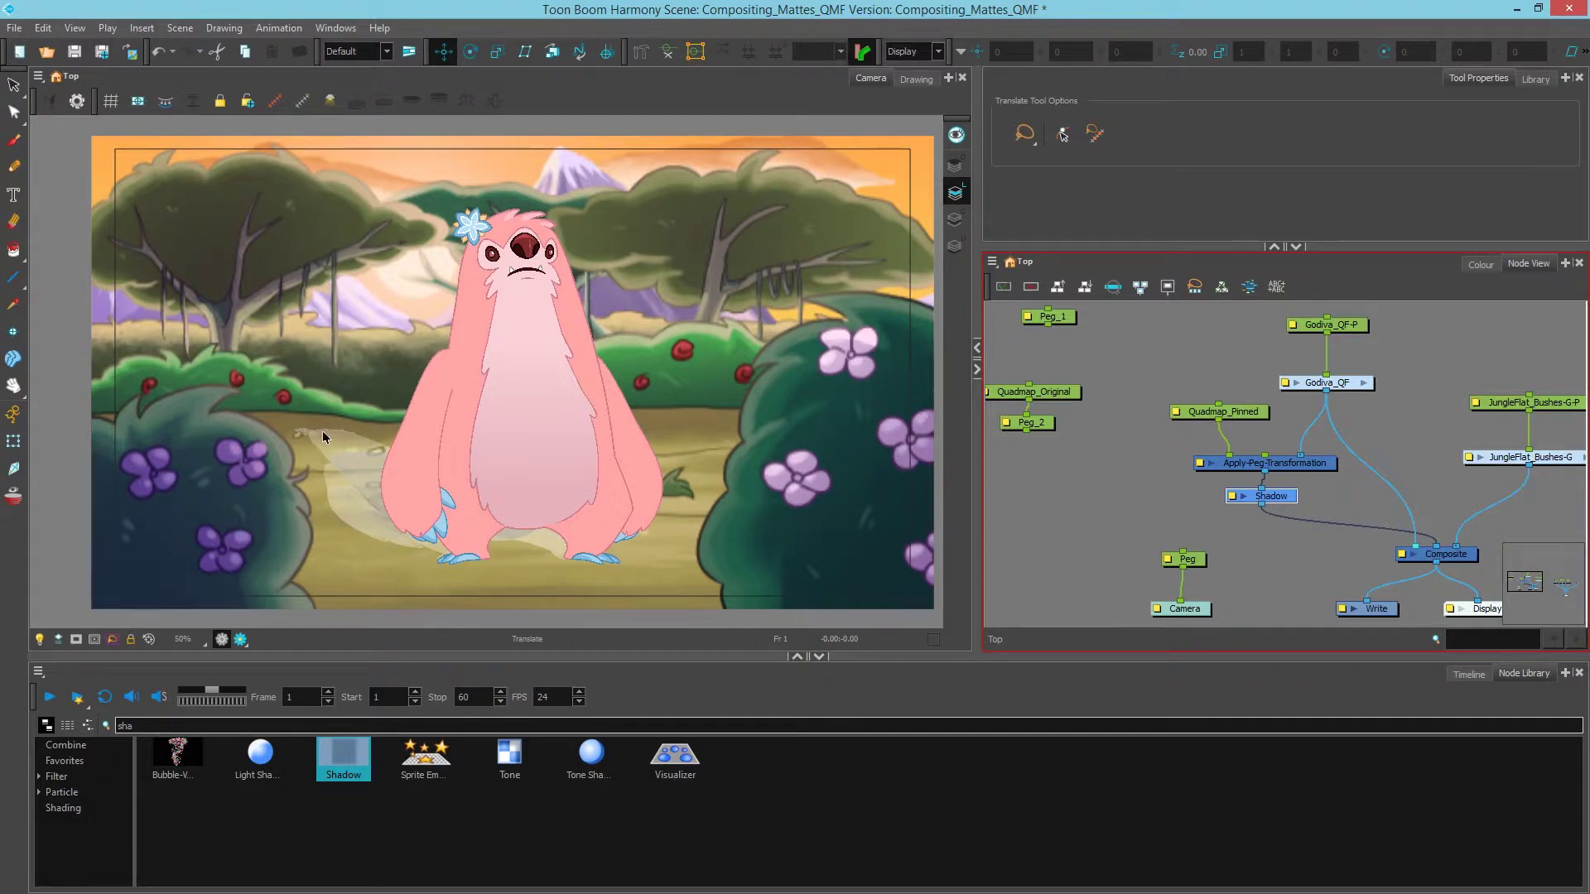
left_click_drag(1271, 496, 1275, 498)
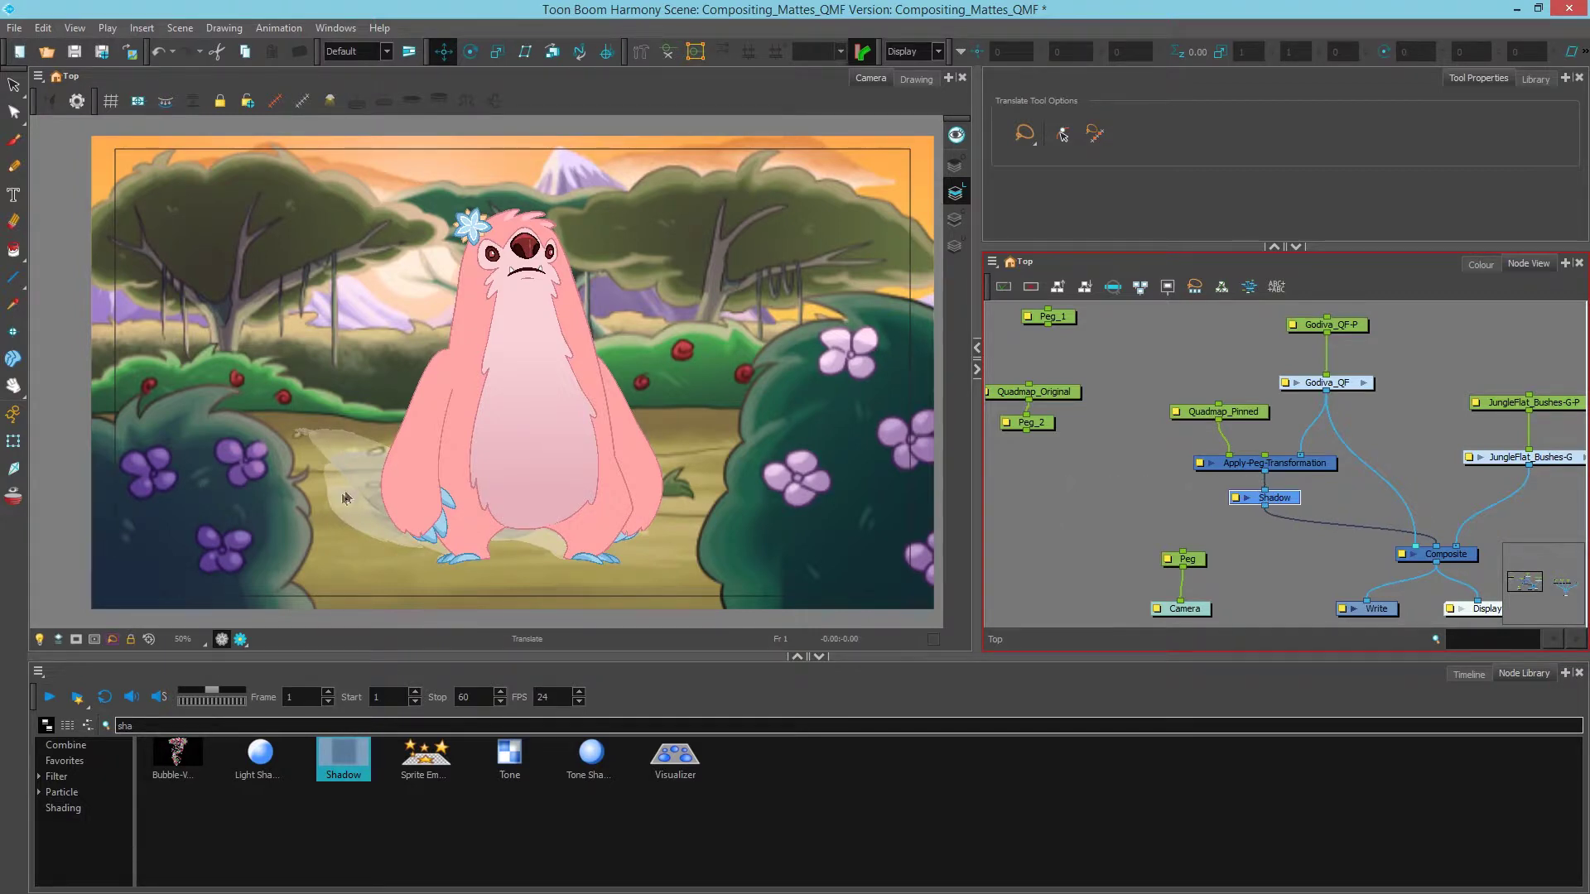
left_click(1337, 386)
left_click_drag(1339, 390, 1339, 375)
left_click(1295, 422)
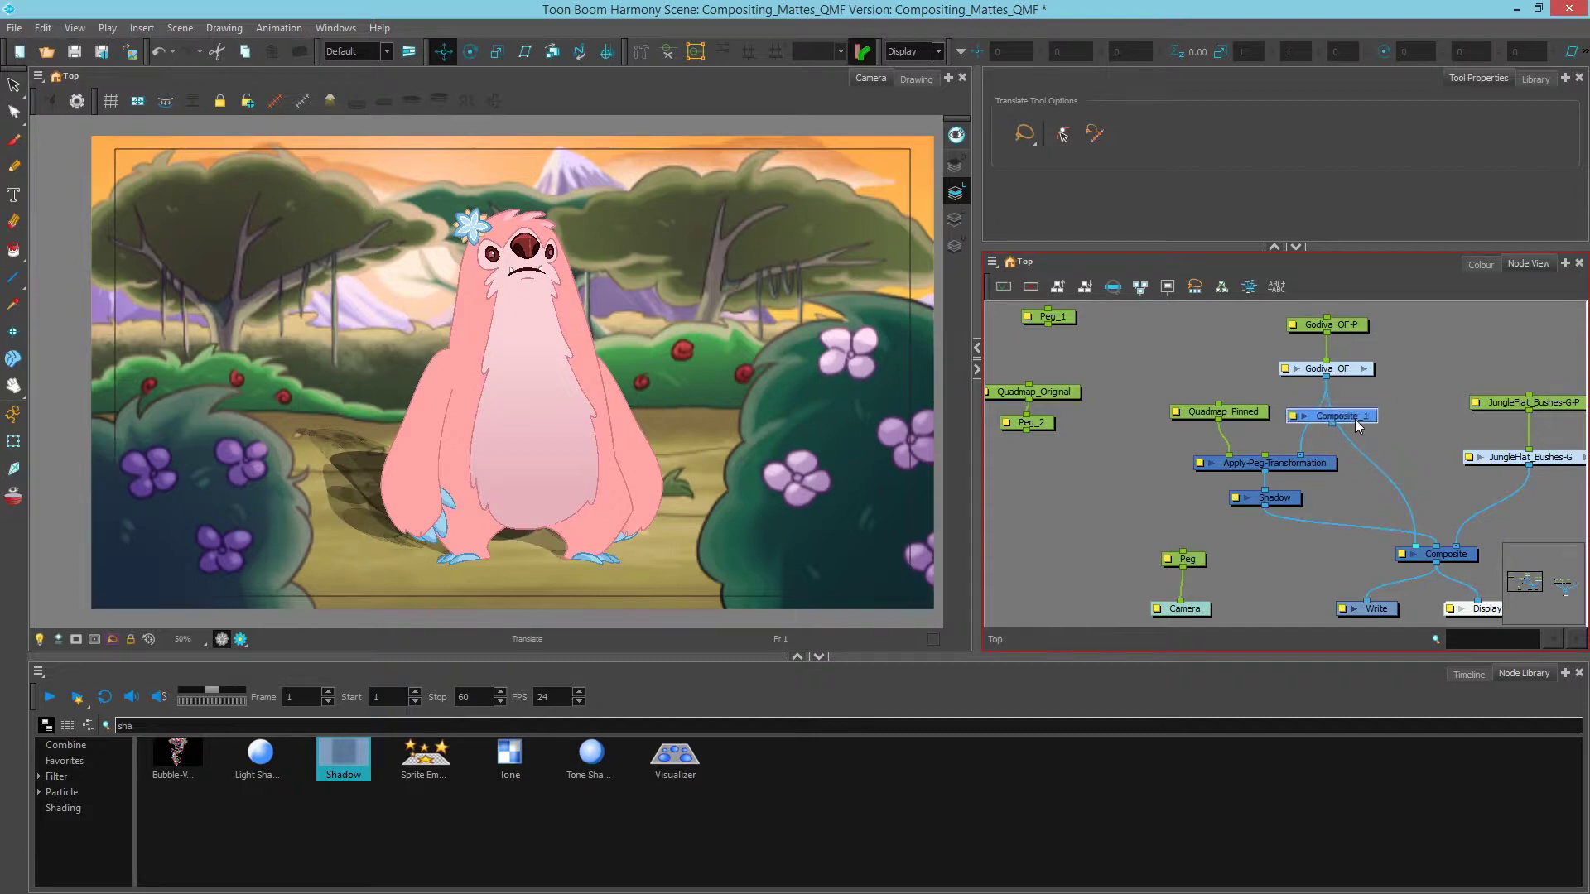
Add a Composite_1 node below Godiva_QF and shift Quadmap_Pinned to the left.
left_click_drag(1358, 408, 1343, 429)
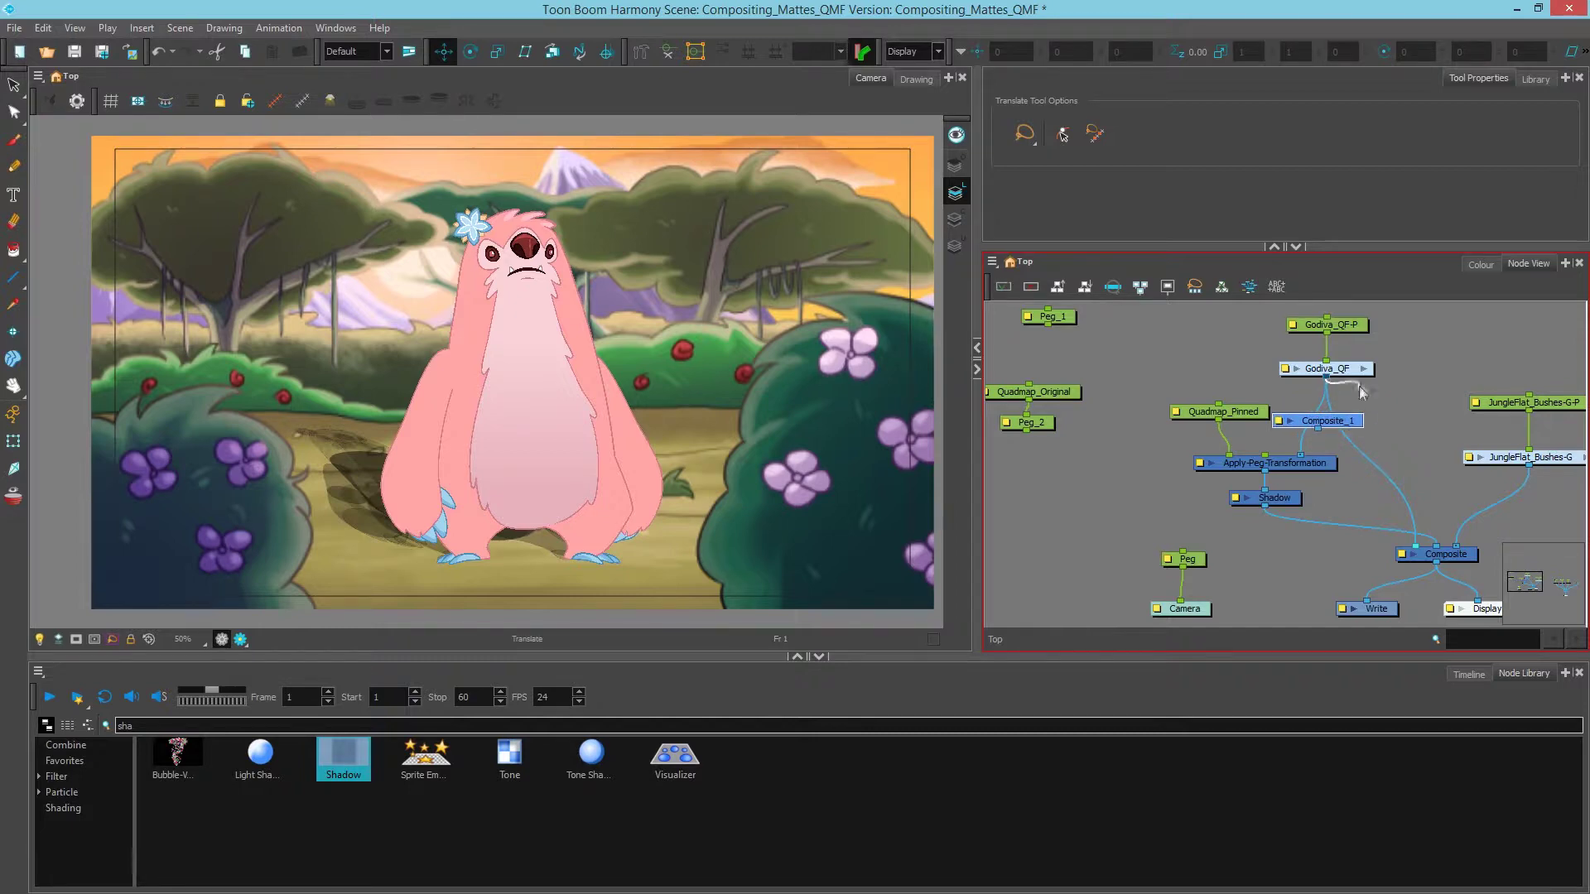
left_click_drag(1332, 427, 1303, 457)
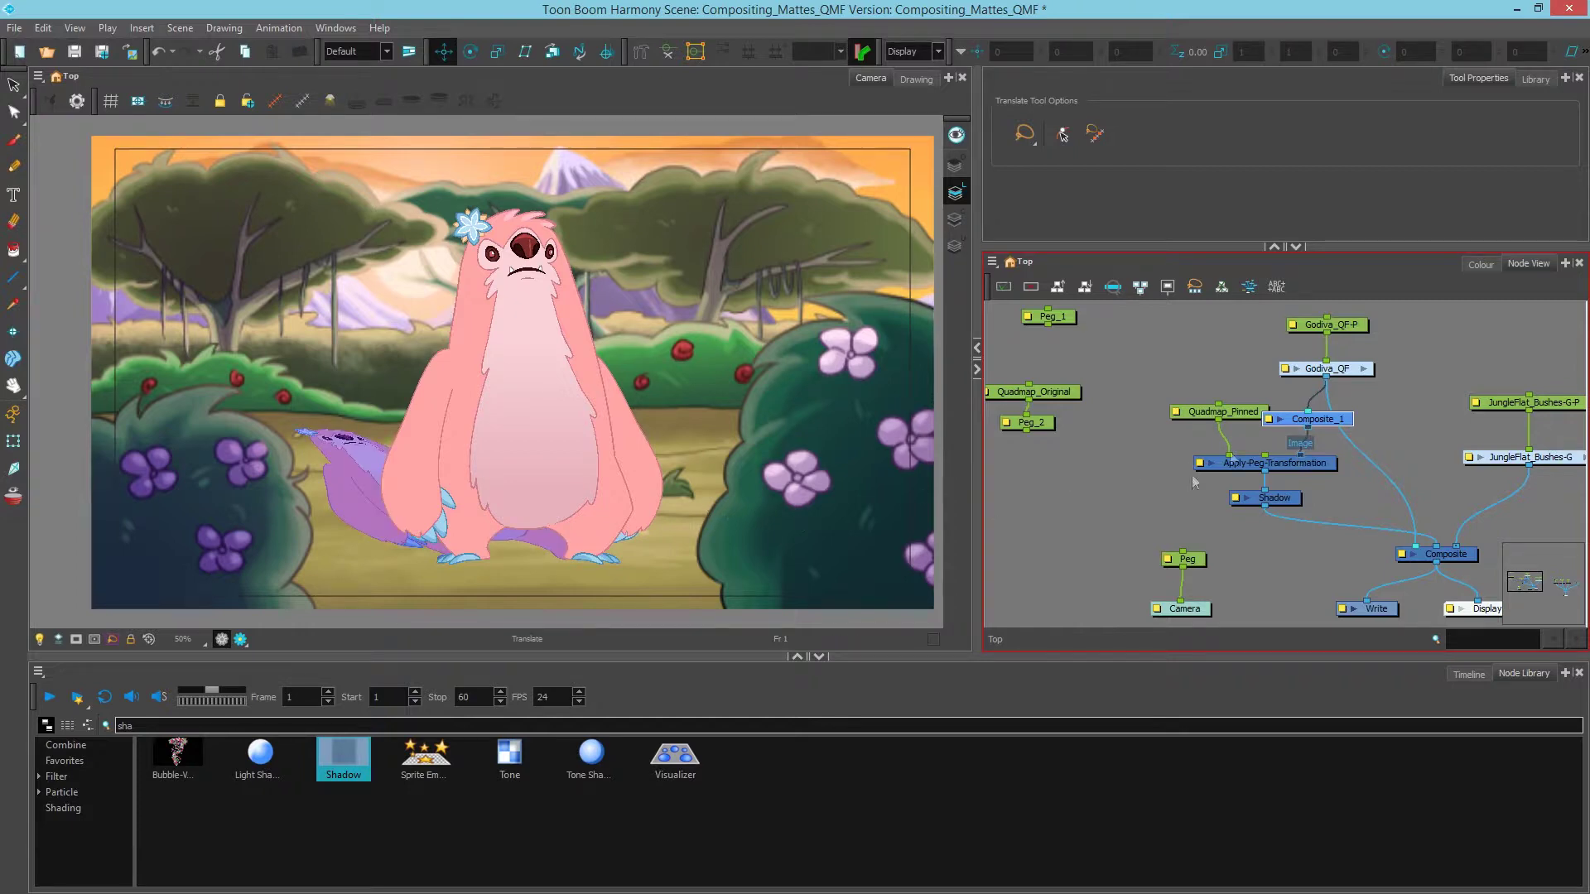
left_click_drag(1231, 420, 1207, 425)
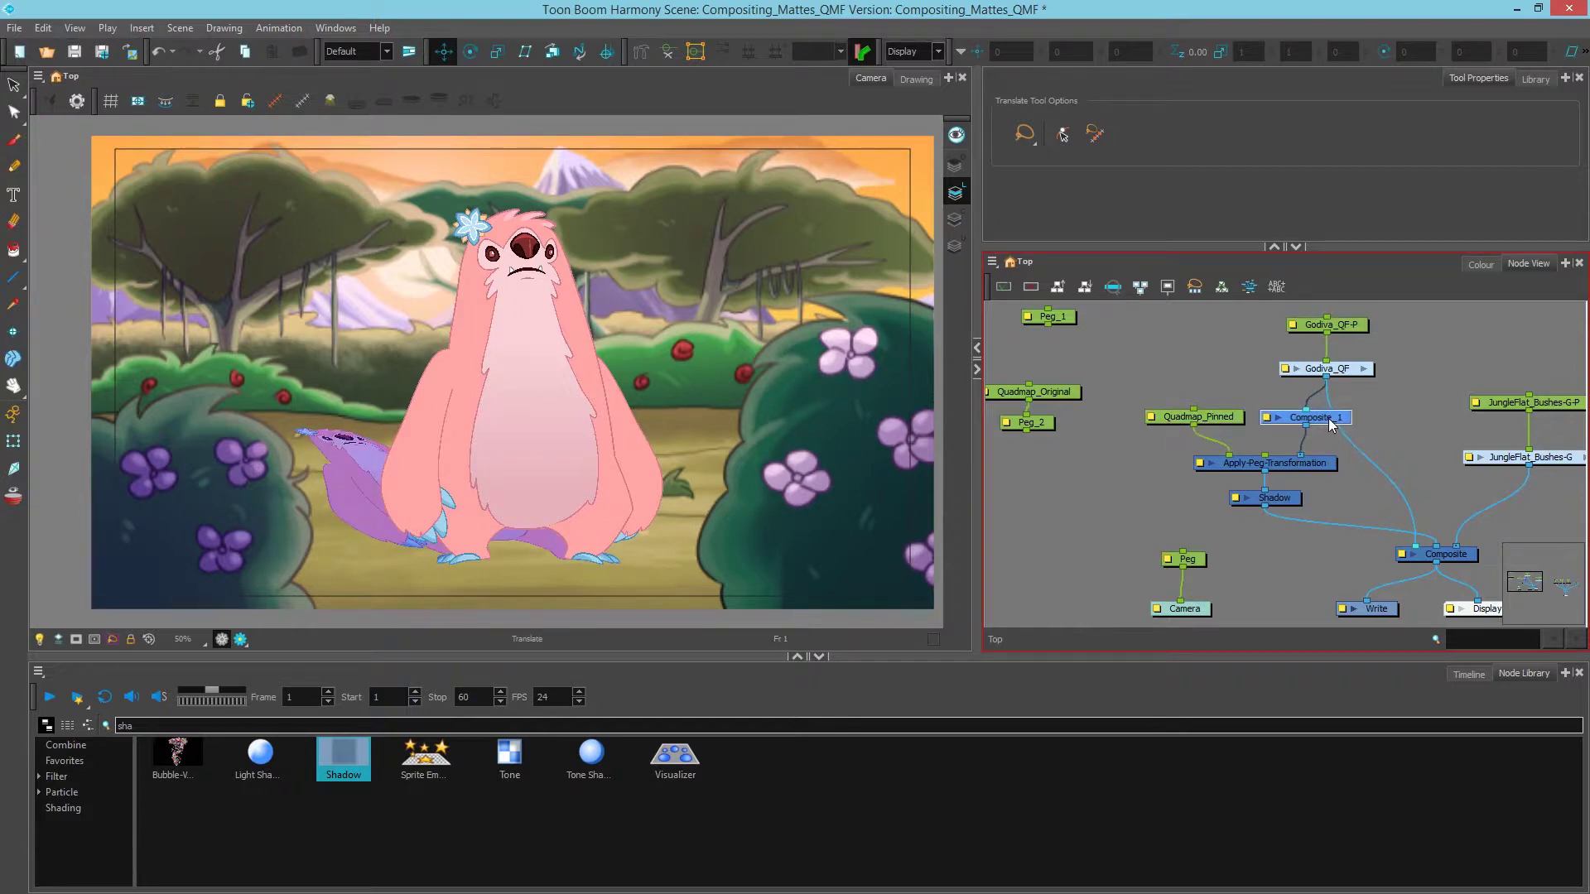
left_click_drag(1316, 421, 1312, 419)
left_click(1082, 495)
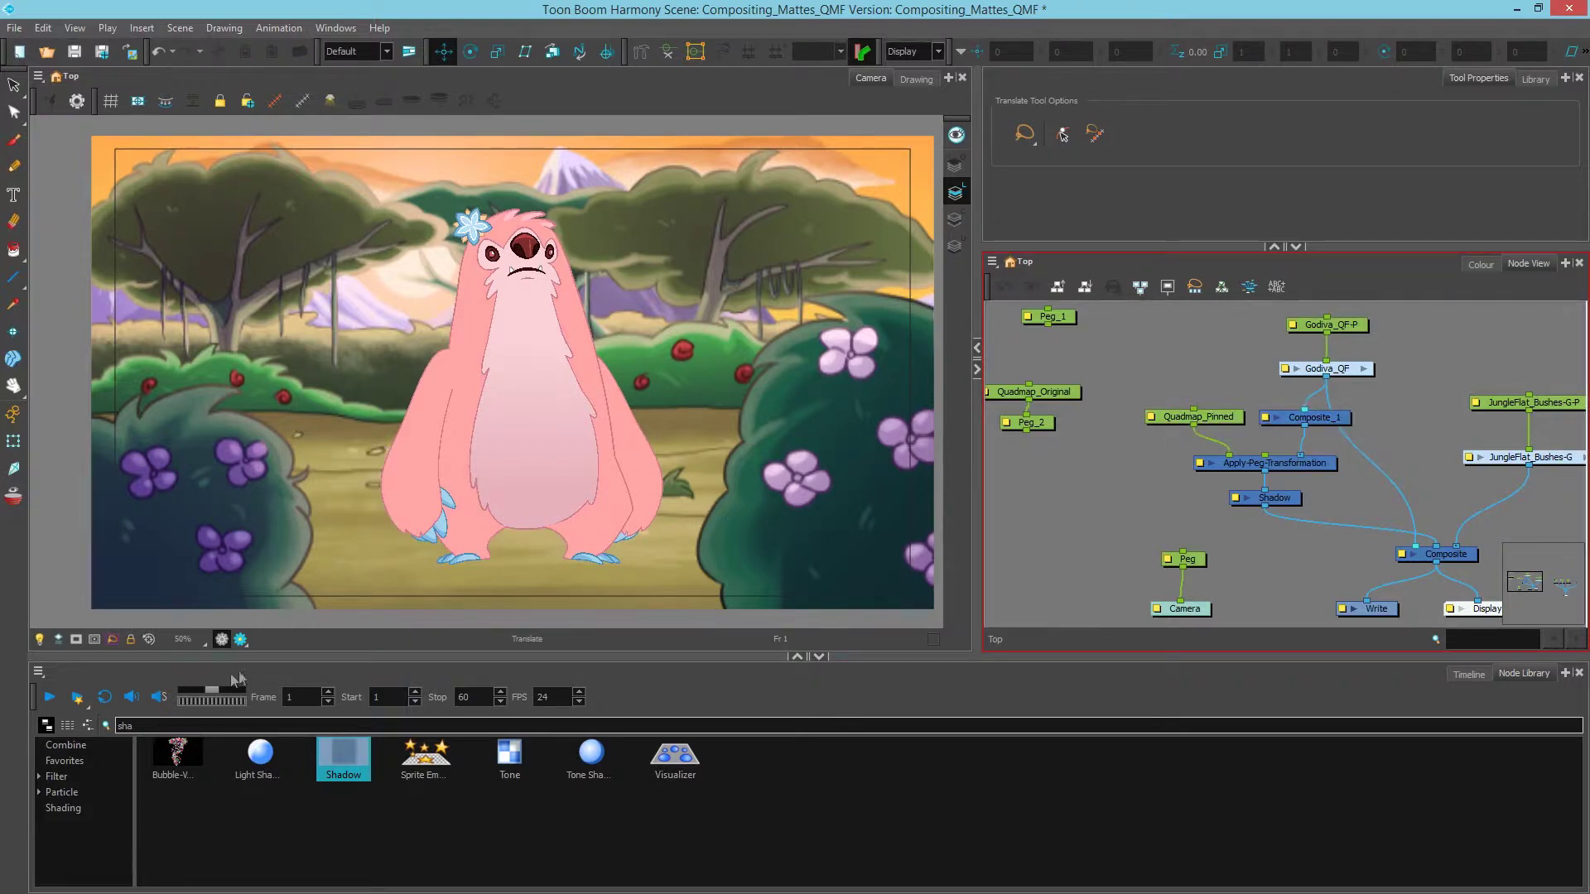
Render a preview showing the shadow and open the Shadow node's properties.
left_click(245, 641)
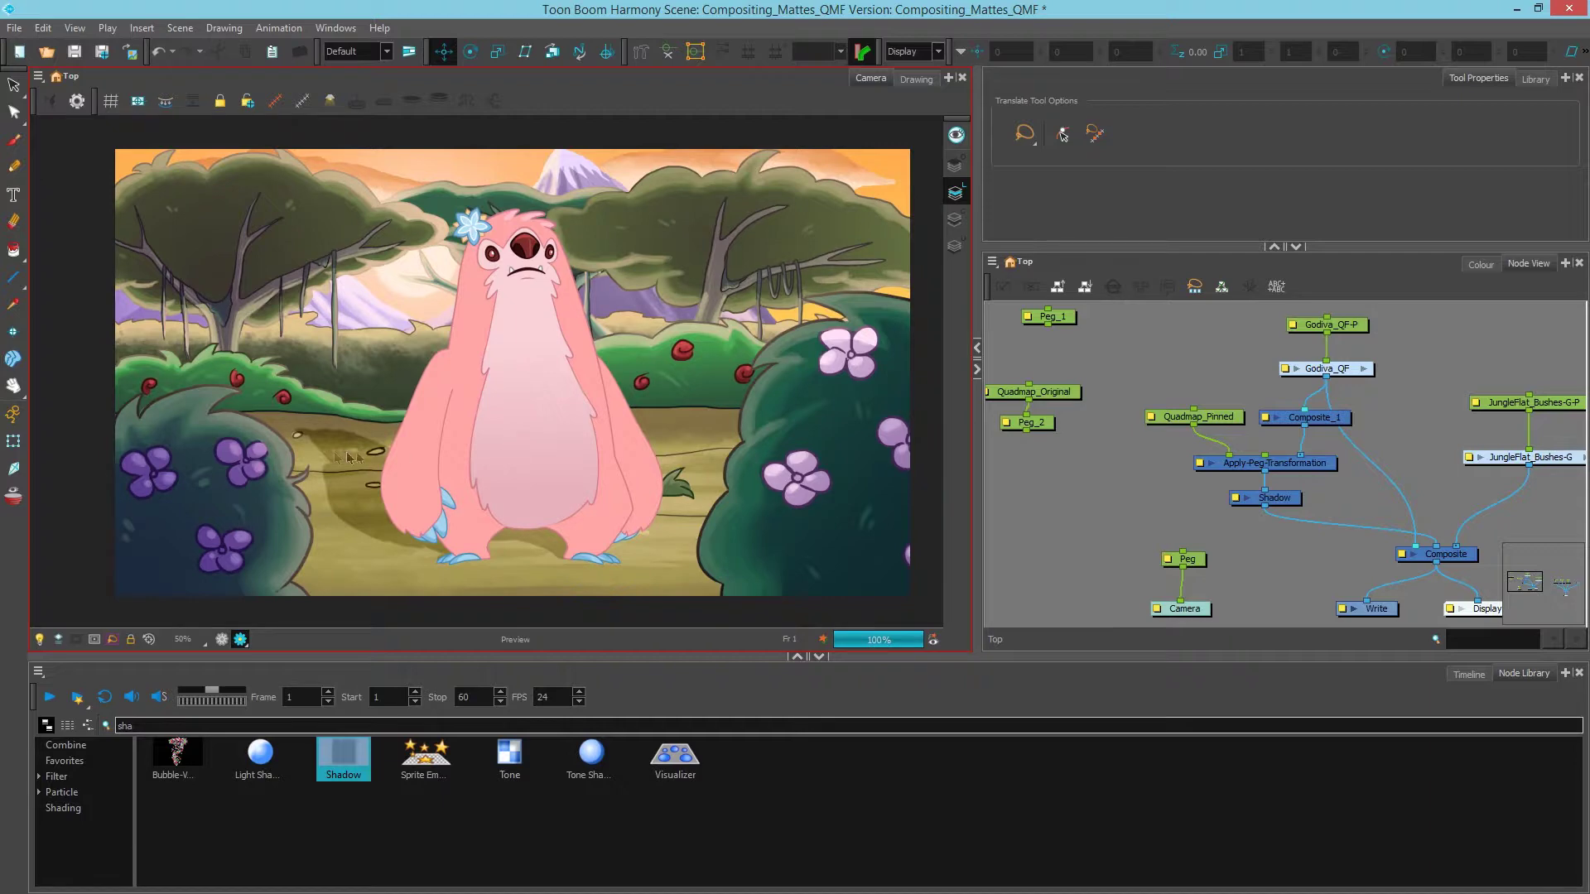
left_click_drag(1288, 502, 1281, 497)
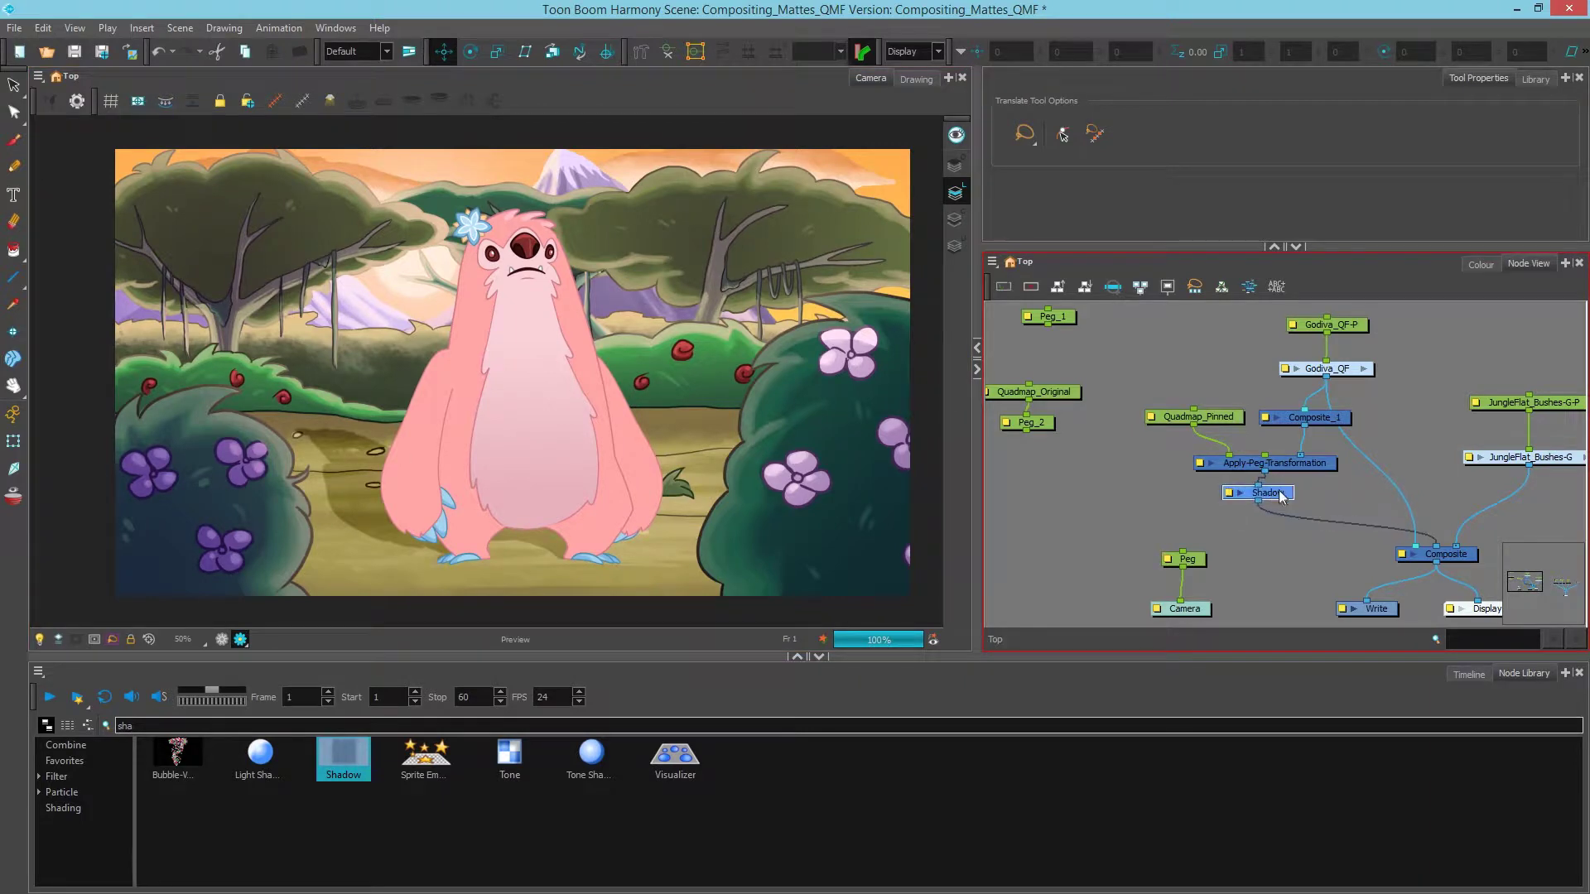
left_click(1229, 492)
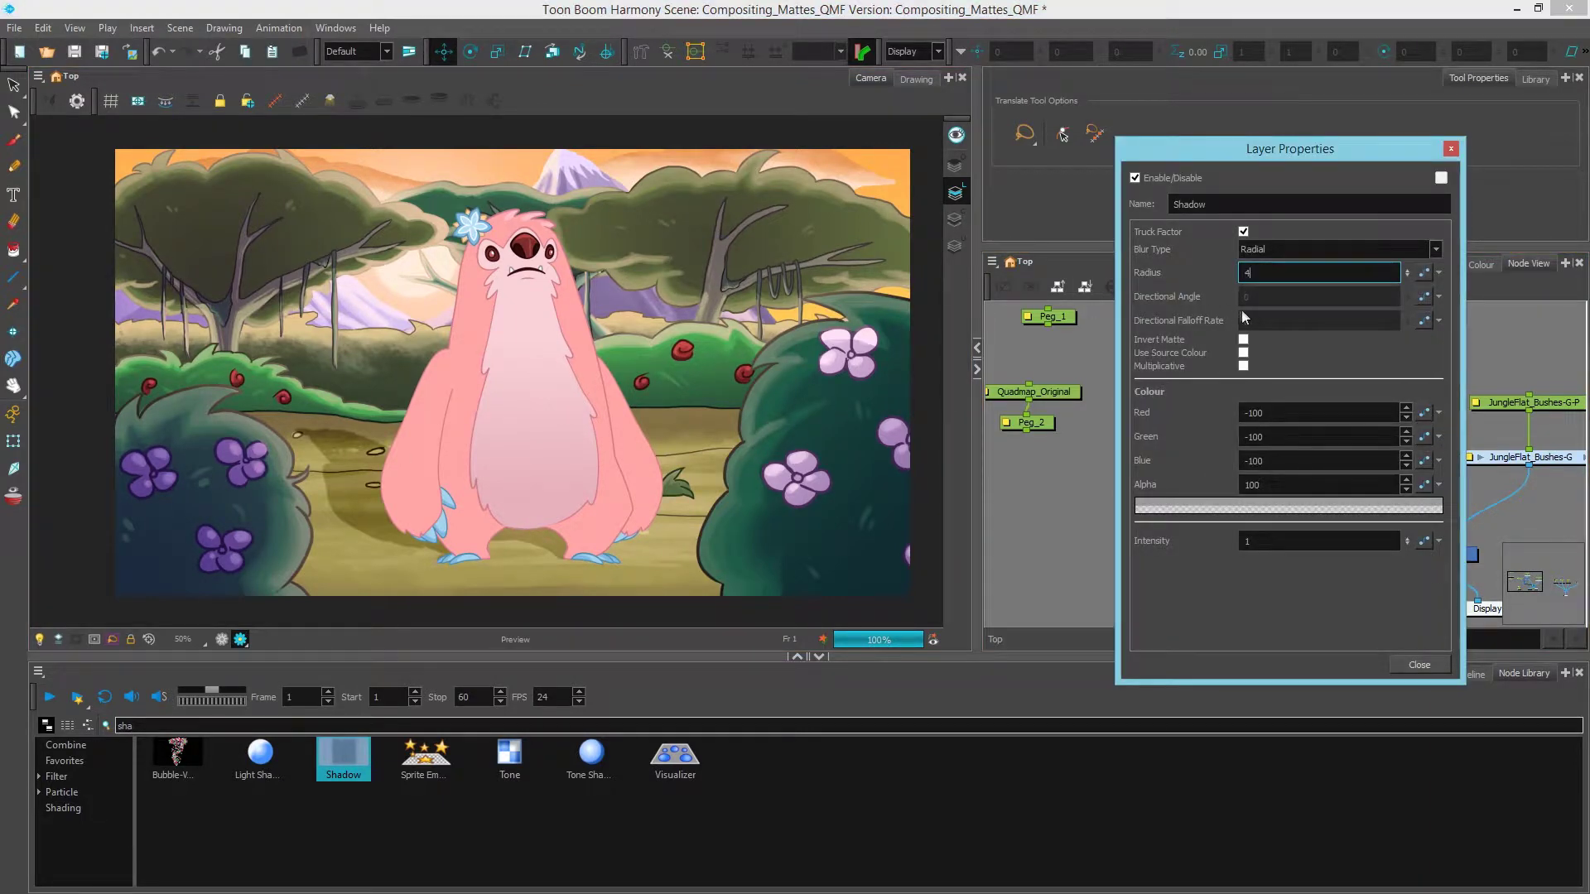
Set the Shadow's Radial blur Radius to 4, trying Alpha 50 before returning it to 100.
type("4")
key("Return")
double_click(1292, 485)
type("50")
key("Return")
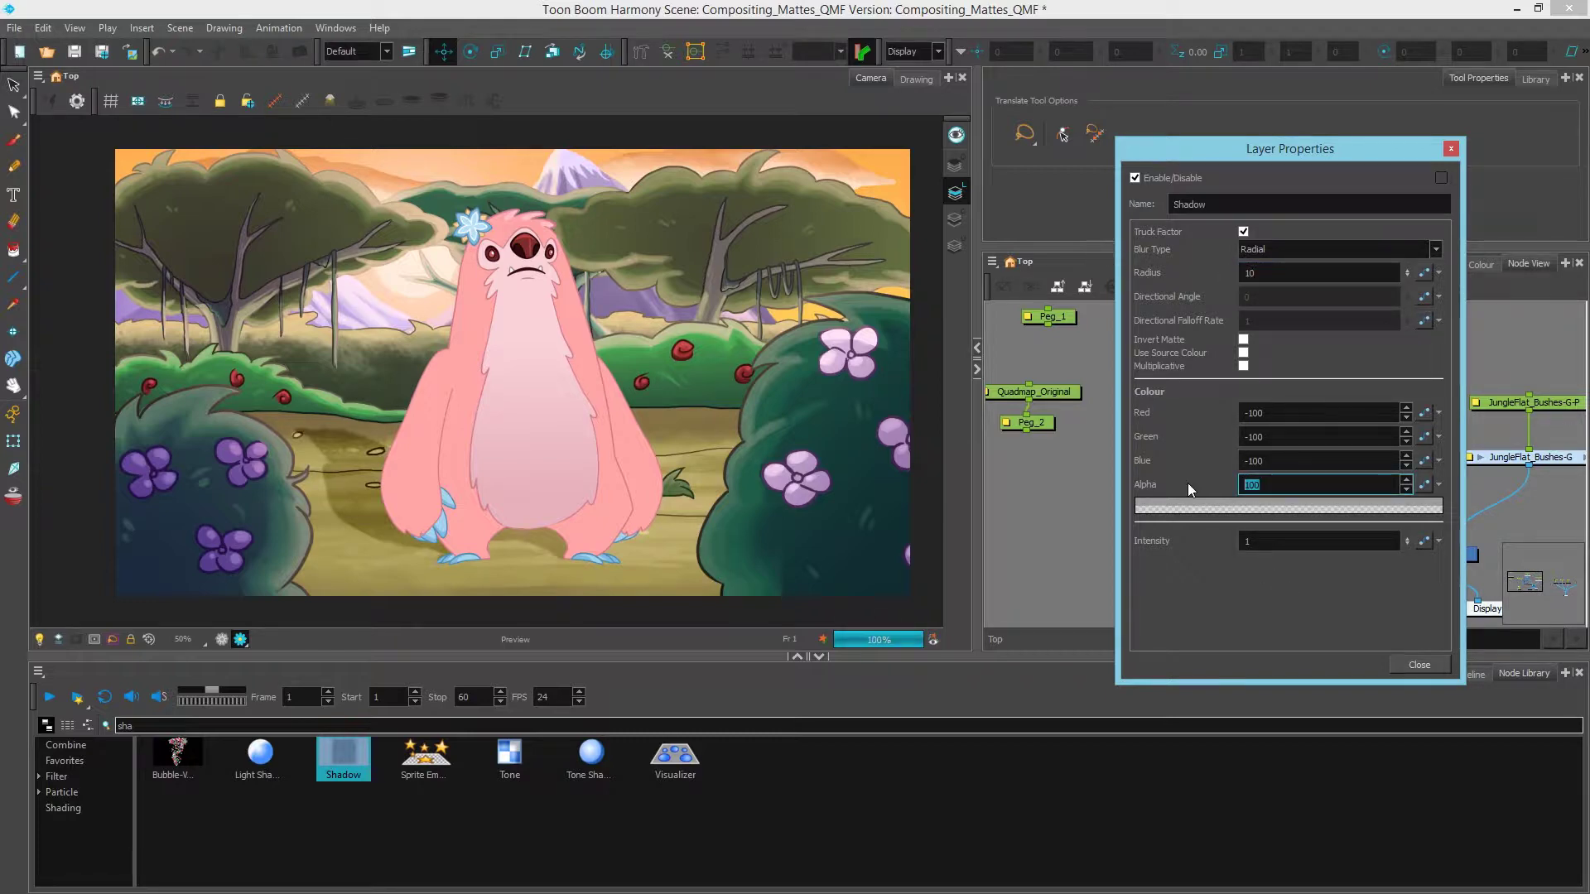
double_click(1294, 490)
type("100")
key("Return")
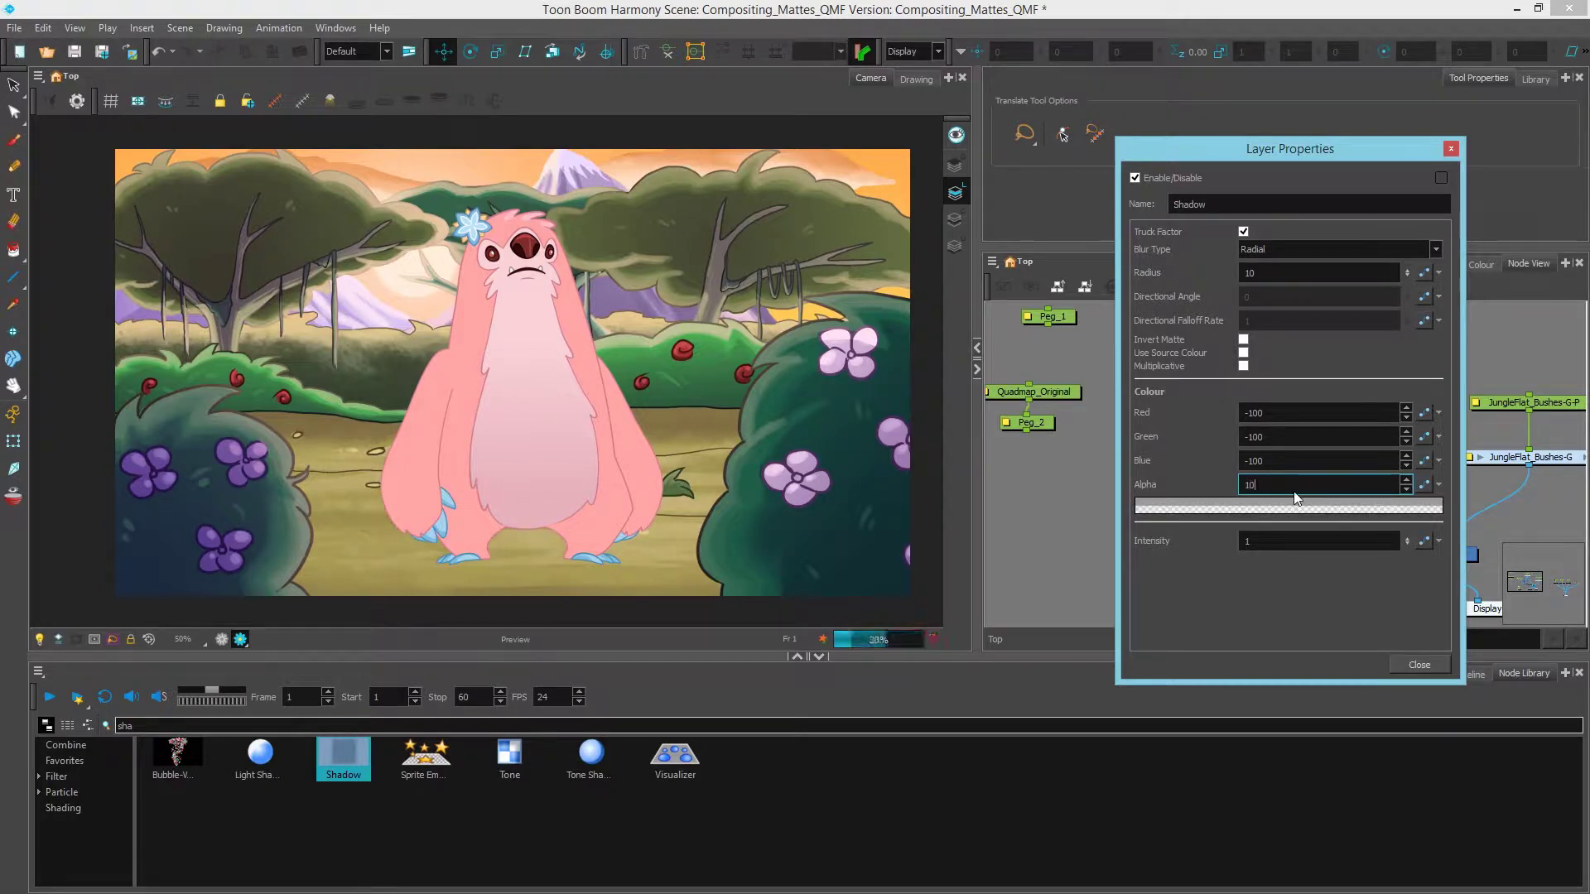
Make the shadow colour a sampled tan with alpha 62 and saturation 37, then close the settings.
left_click(1327, 506)
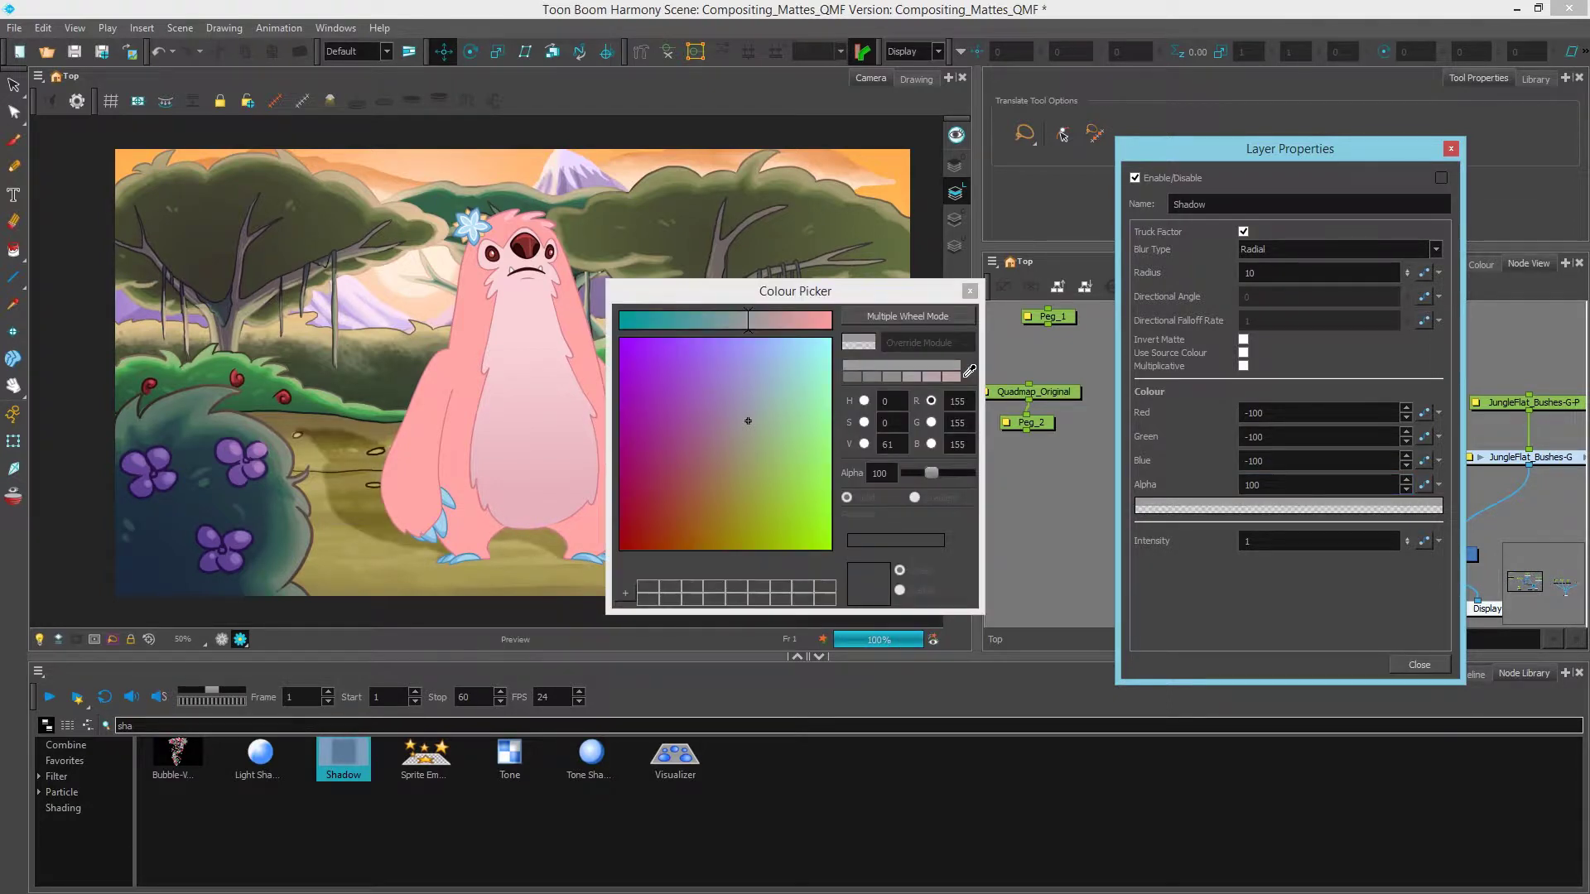
left_click_drag(740, 299, 1065, 293)
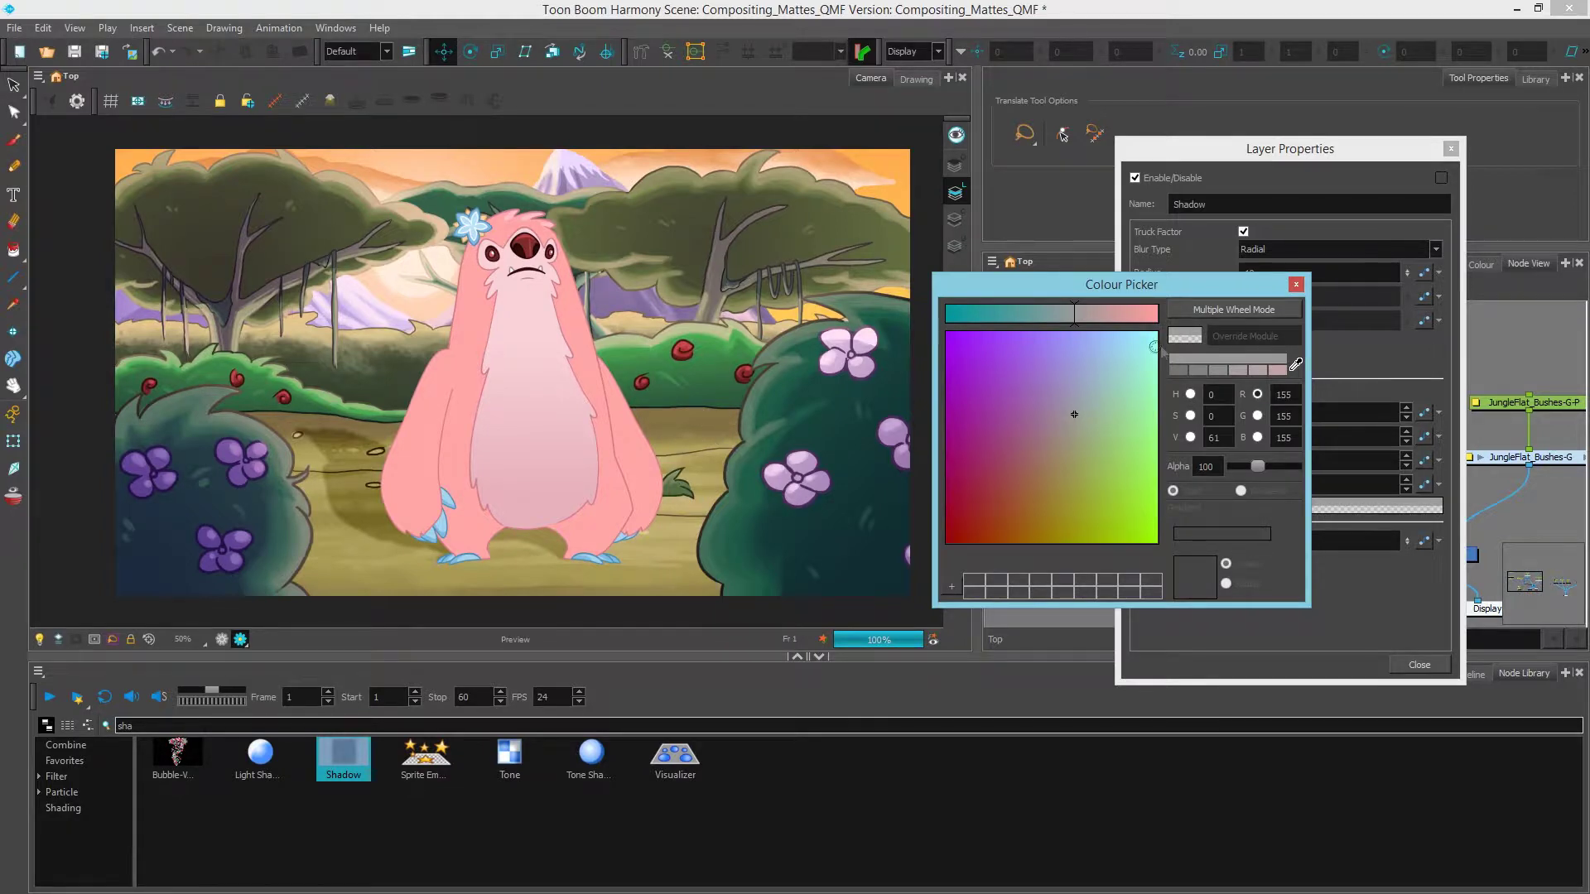
left_click(1295, 366)
left_click(329, 512)
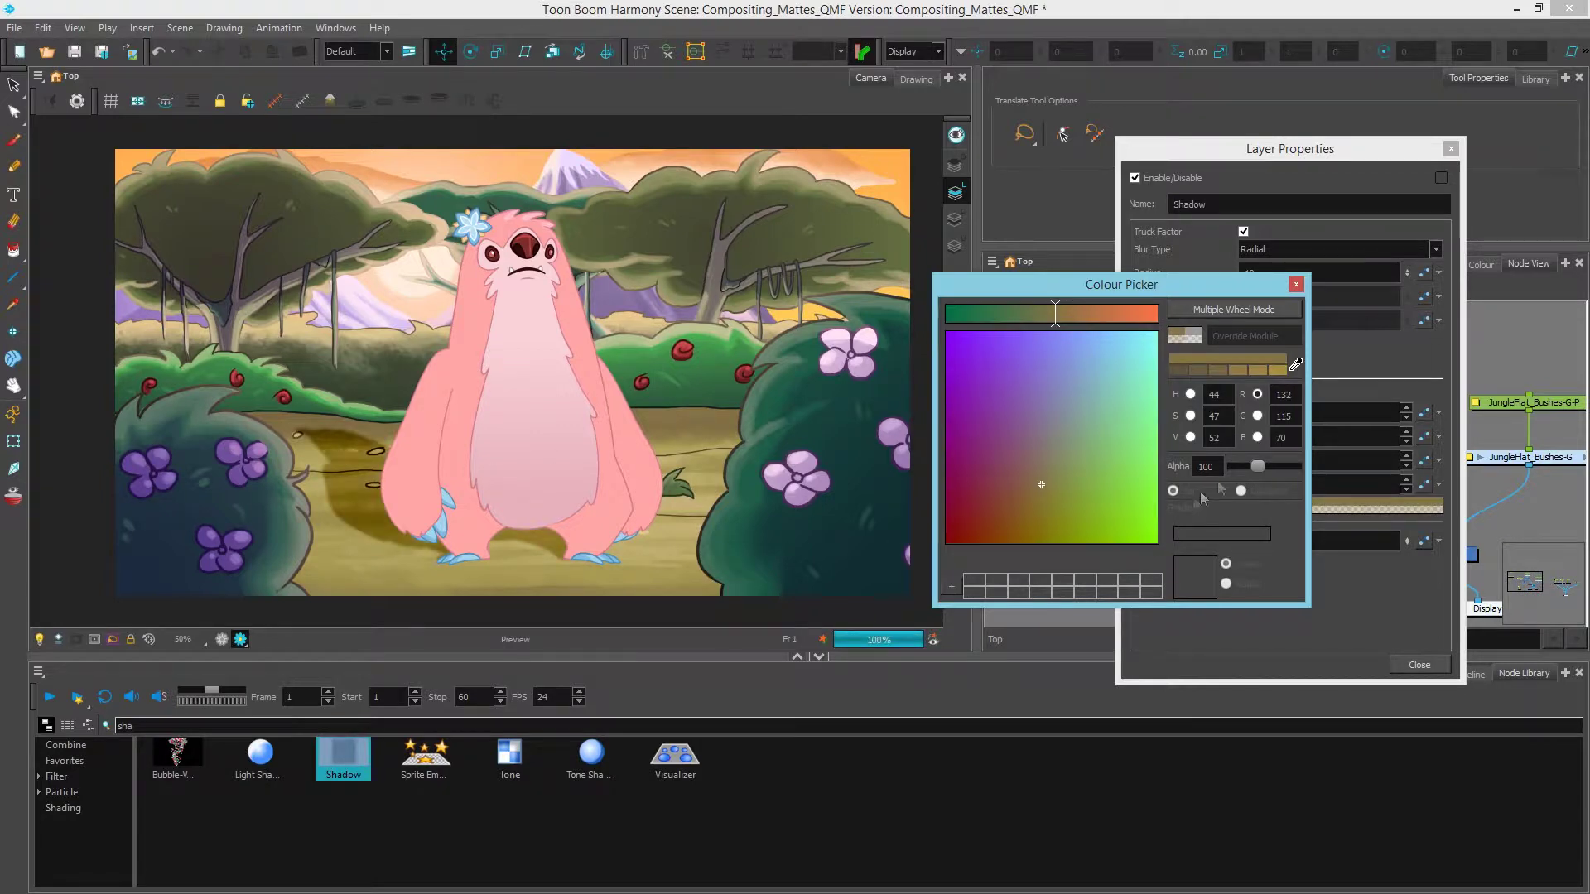
left_click_drag(1258, 469, 1249, 467)
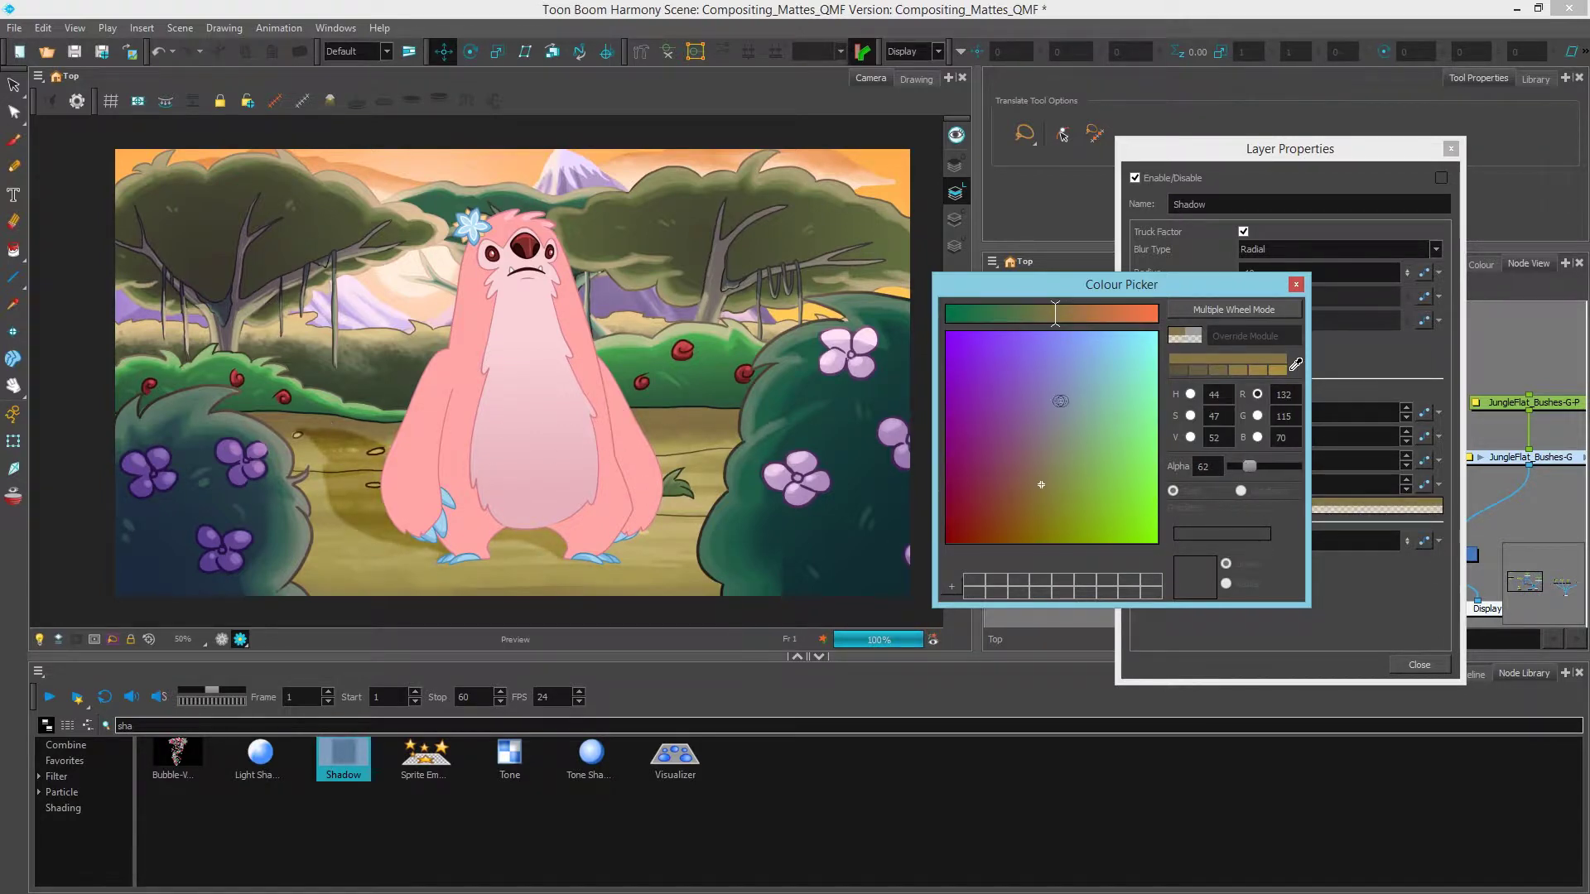
left_click(1214, 416)
left_click_drag(1214, 415, 1148, 417)
type("3")
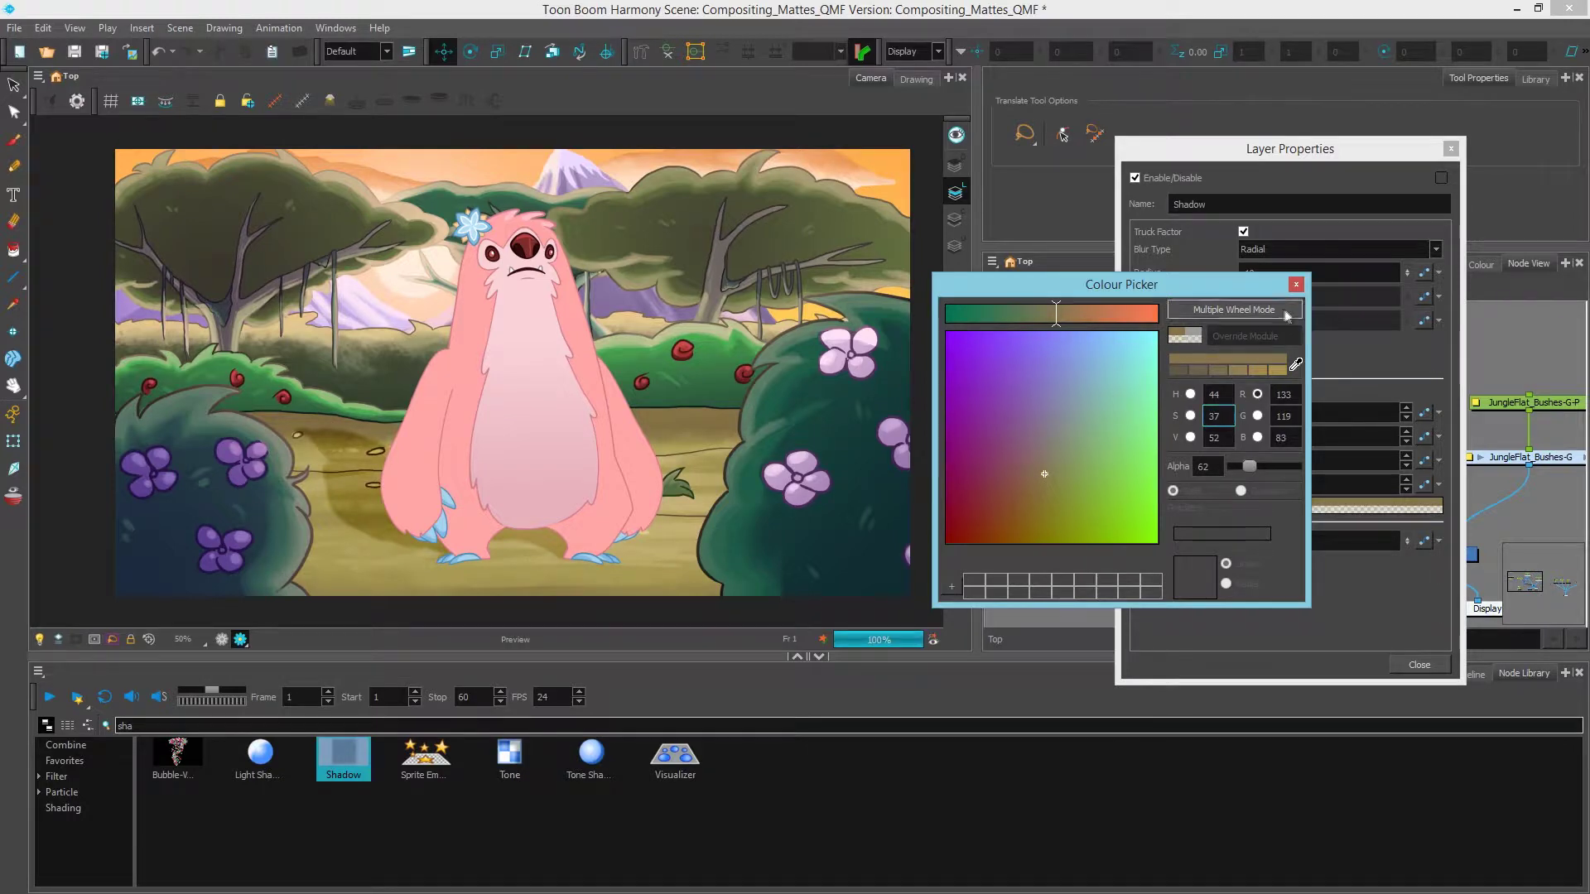
left_click(1296, 284)
left_click(1418, 664)
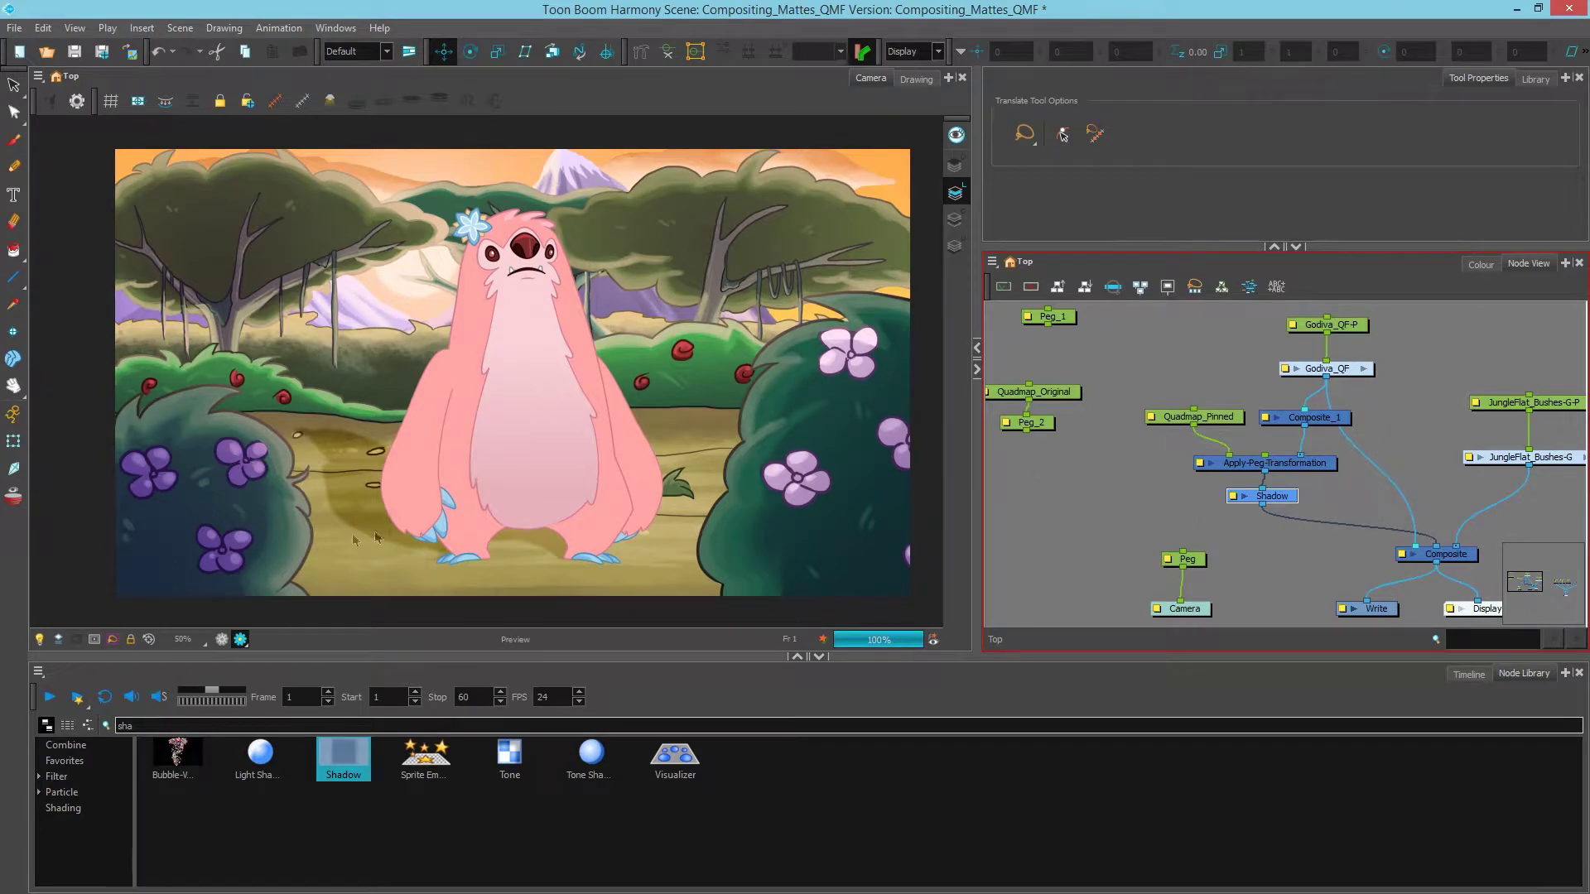
Nudge the Shadow node down and to the side in the Node View.
left_click(159, 724)
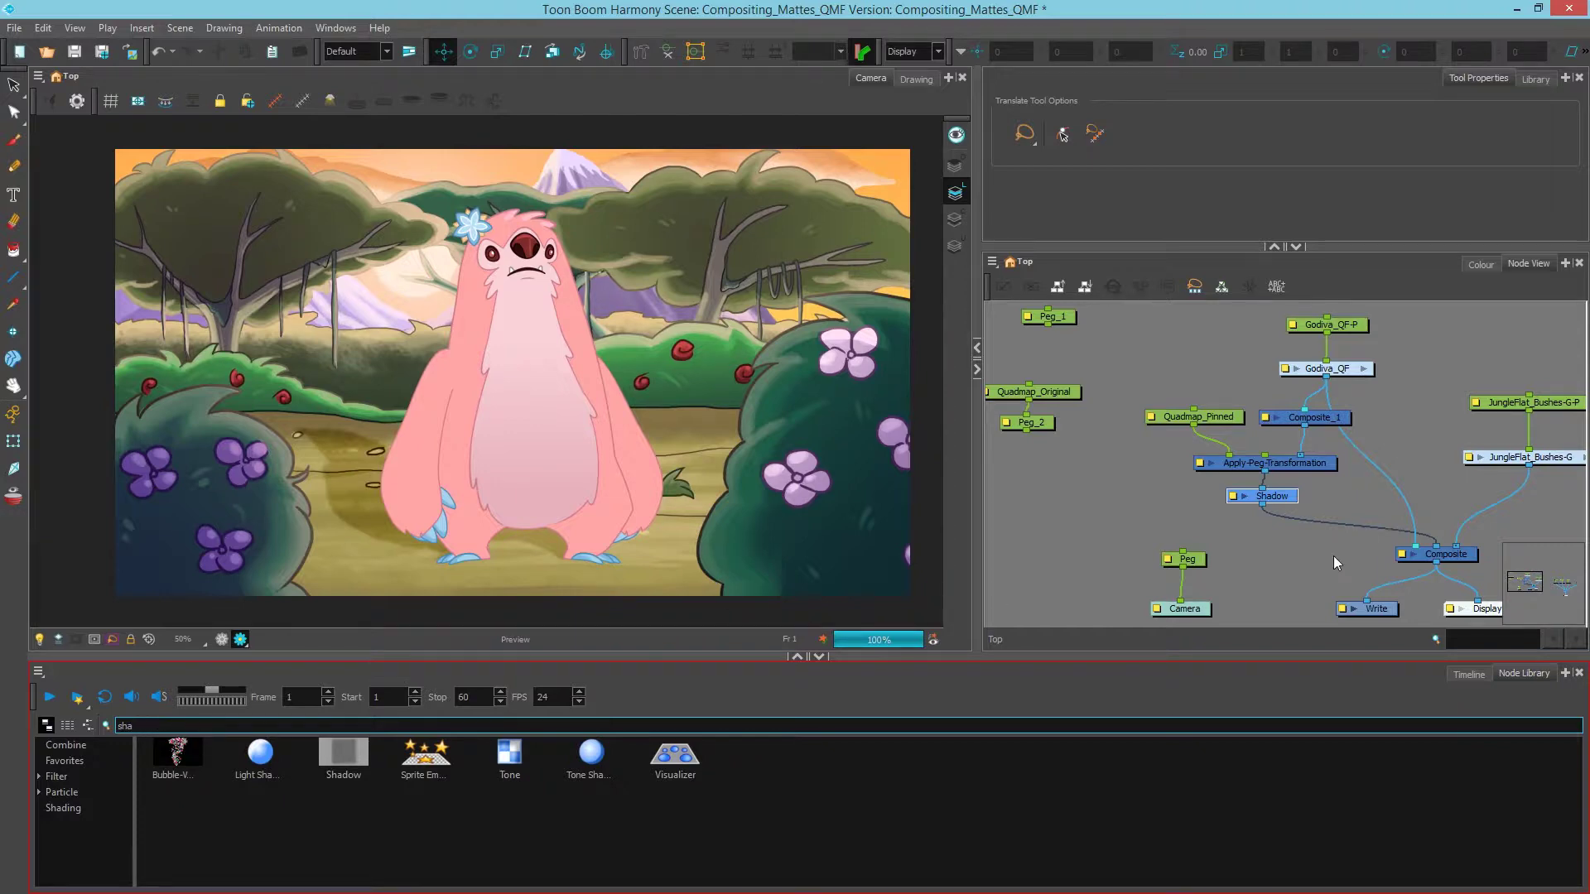
left_click_drag(1278, 495, 1284, 495)
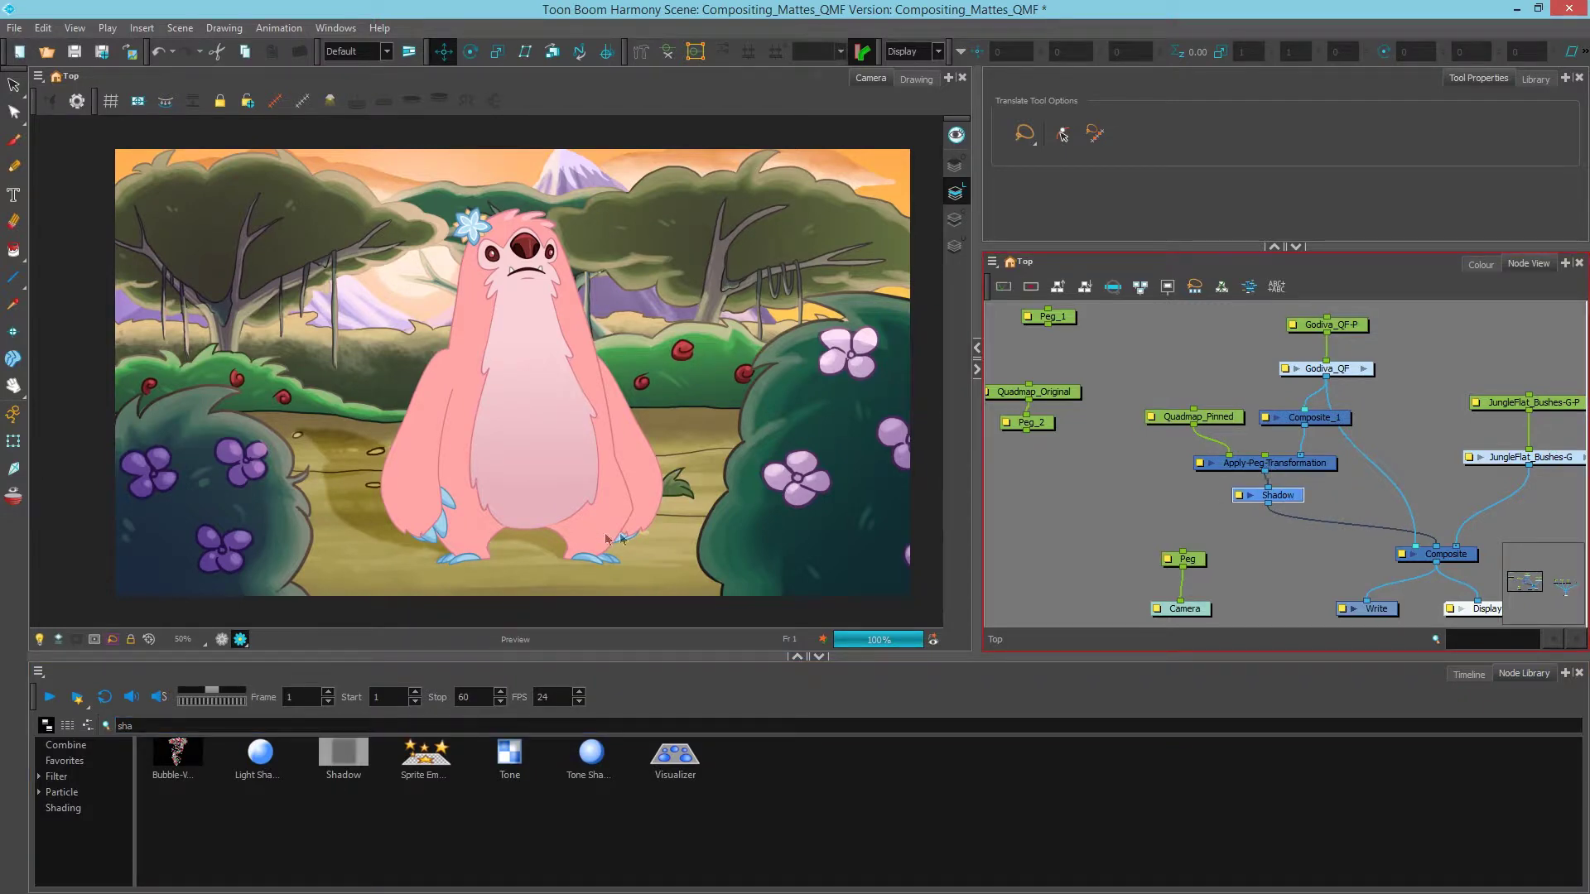
left_click_drag(1293, 502, 1291, 508)
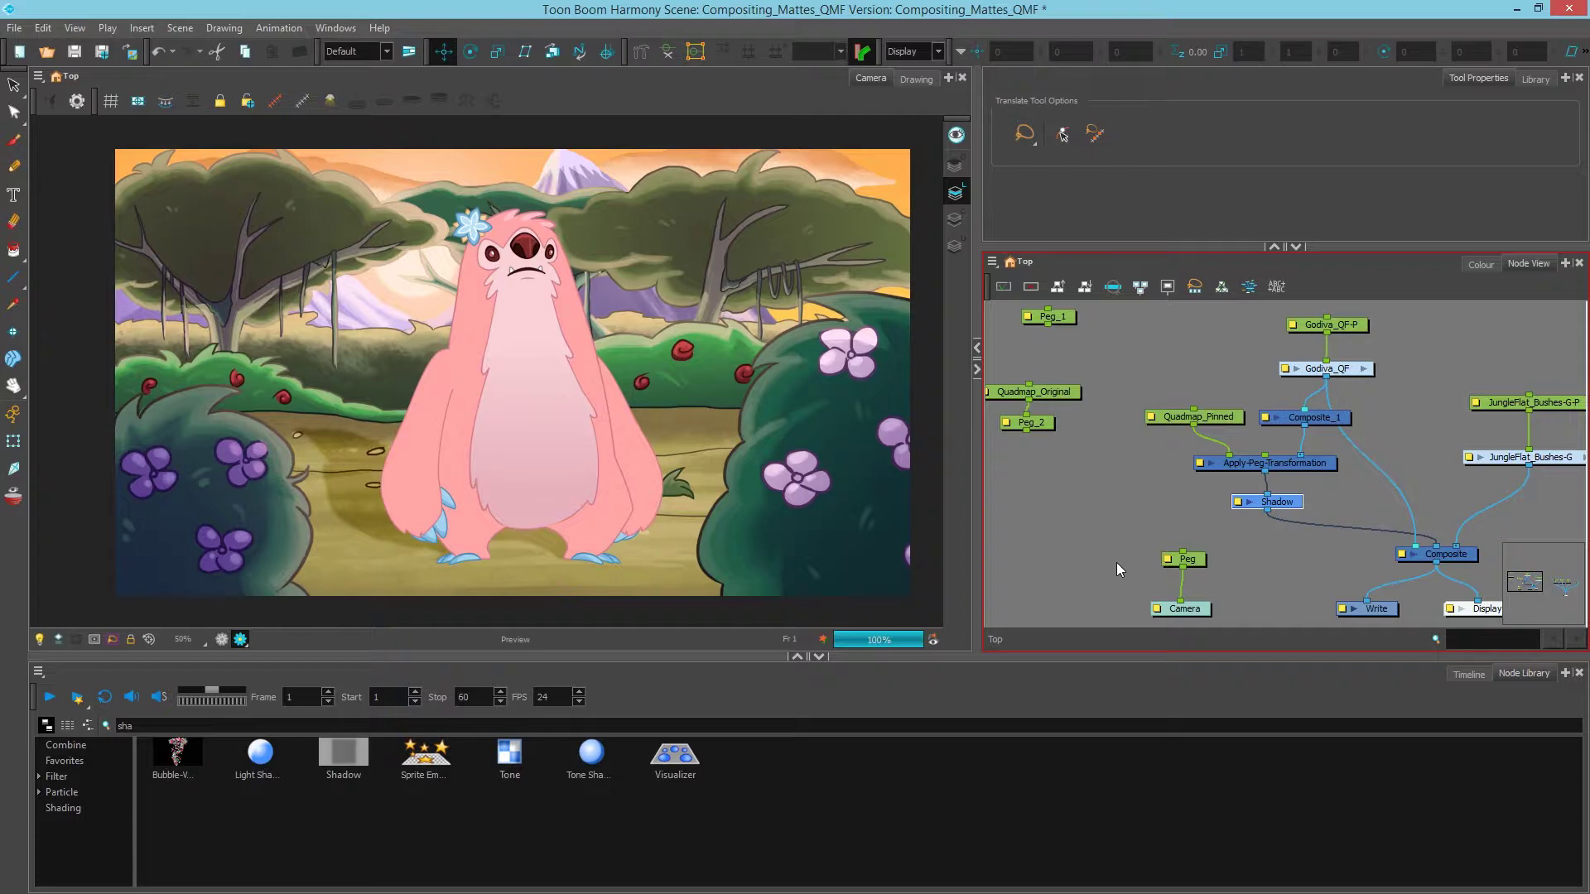
left_click_drag(1289, 507, 1277, 515)
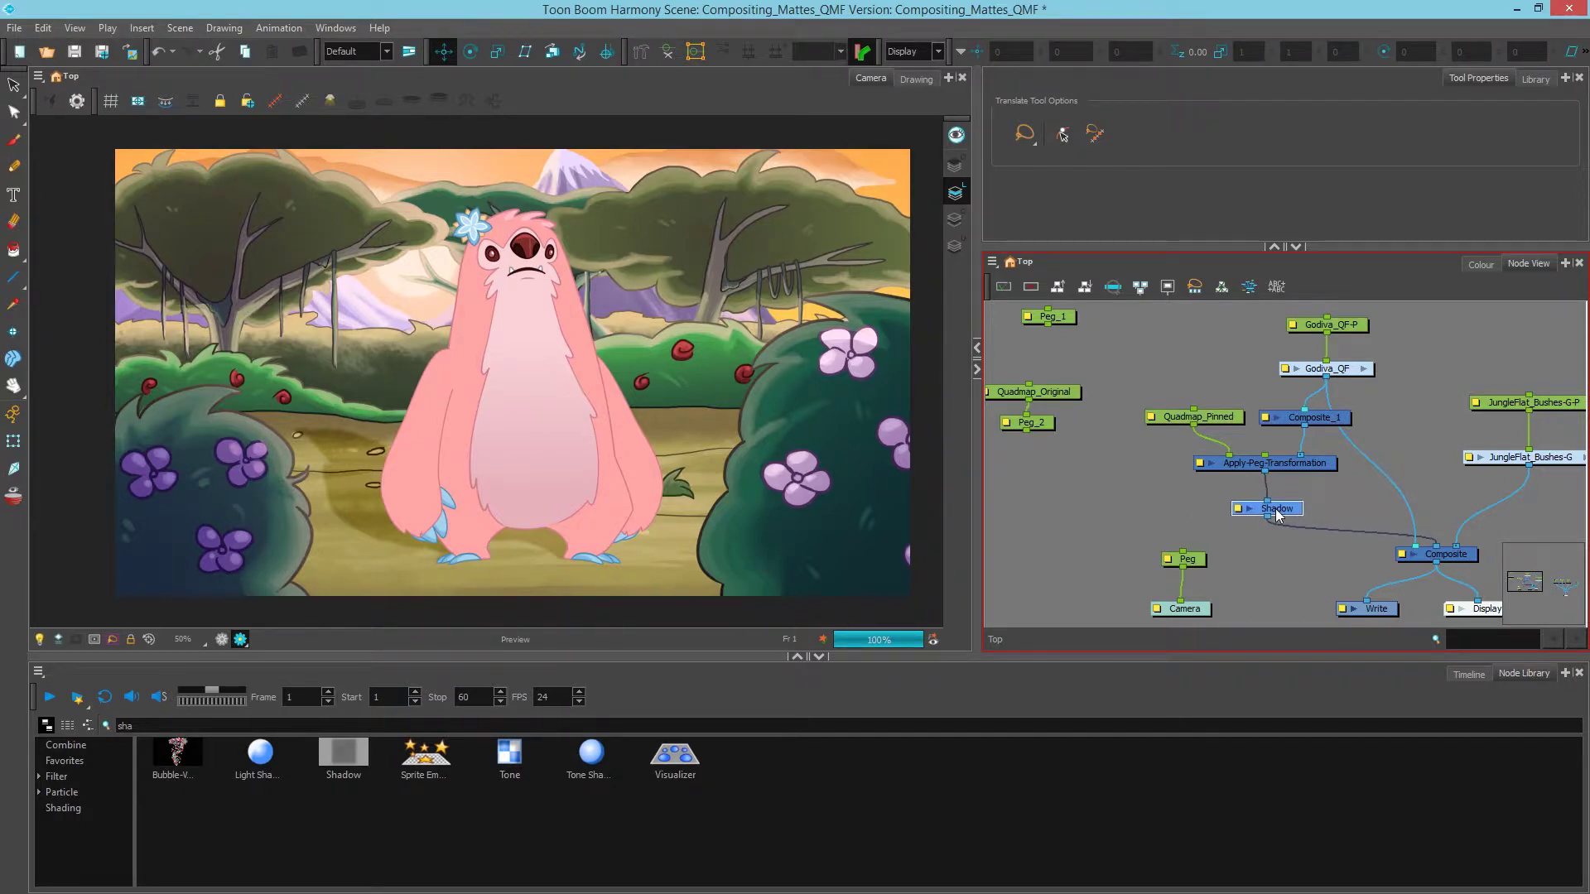
Search 'matte' and add a Matte-Blur node left of Shadow, fed by Apply-Peg-Transformation.
left_click(354, 726)
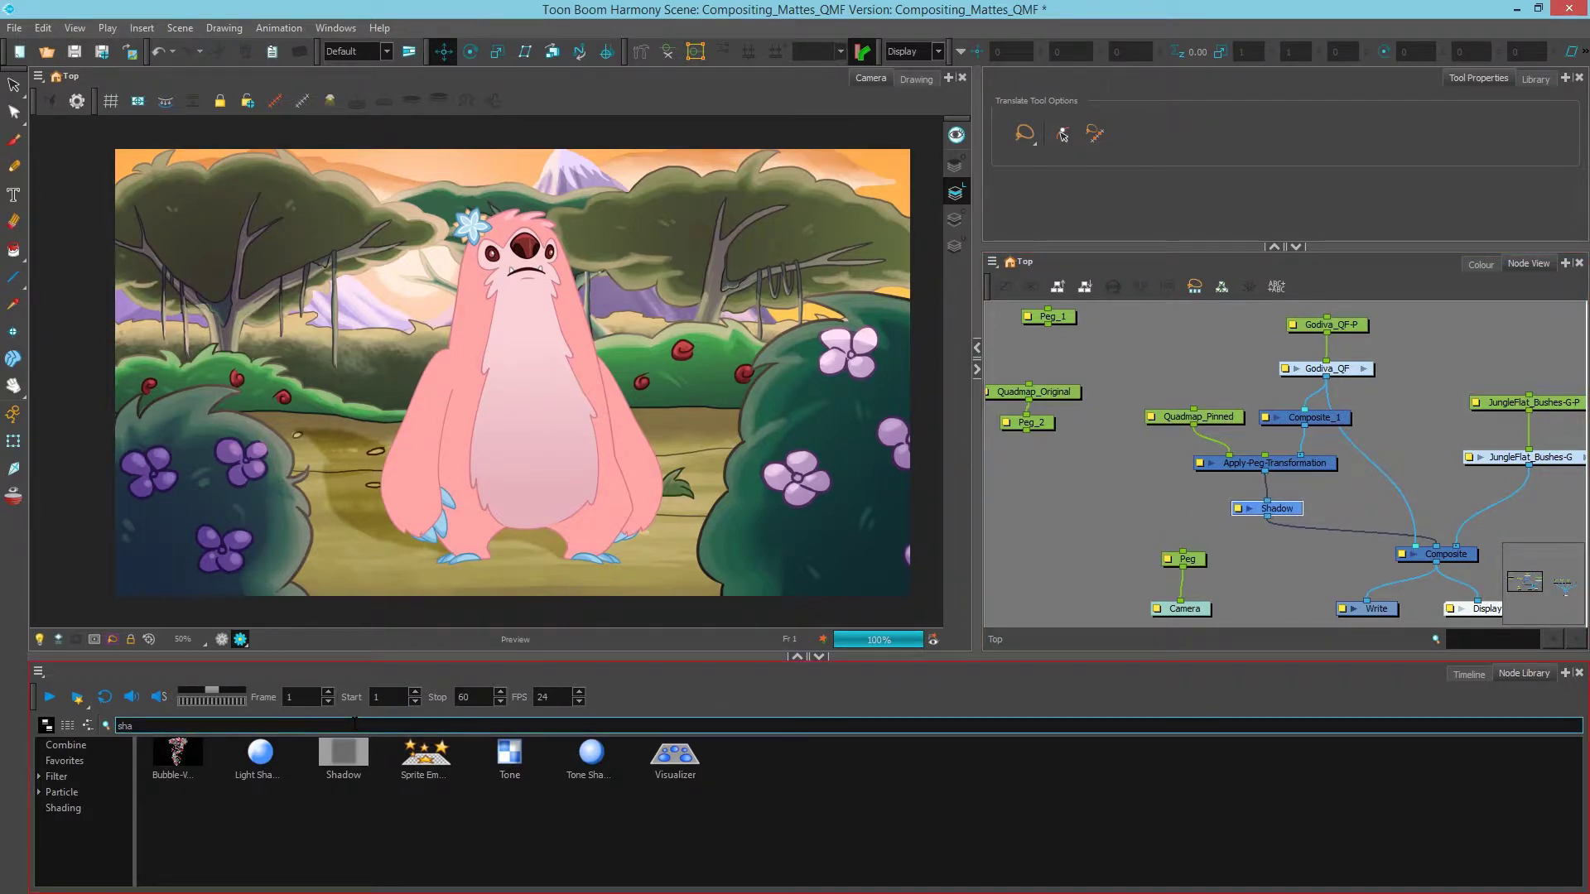
key("ctrl+a")
type("matte")
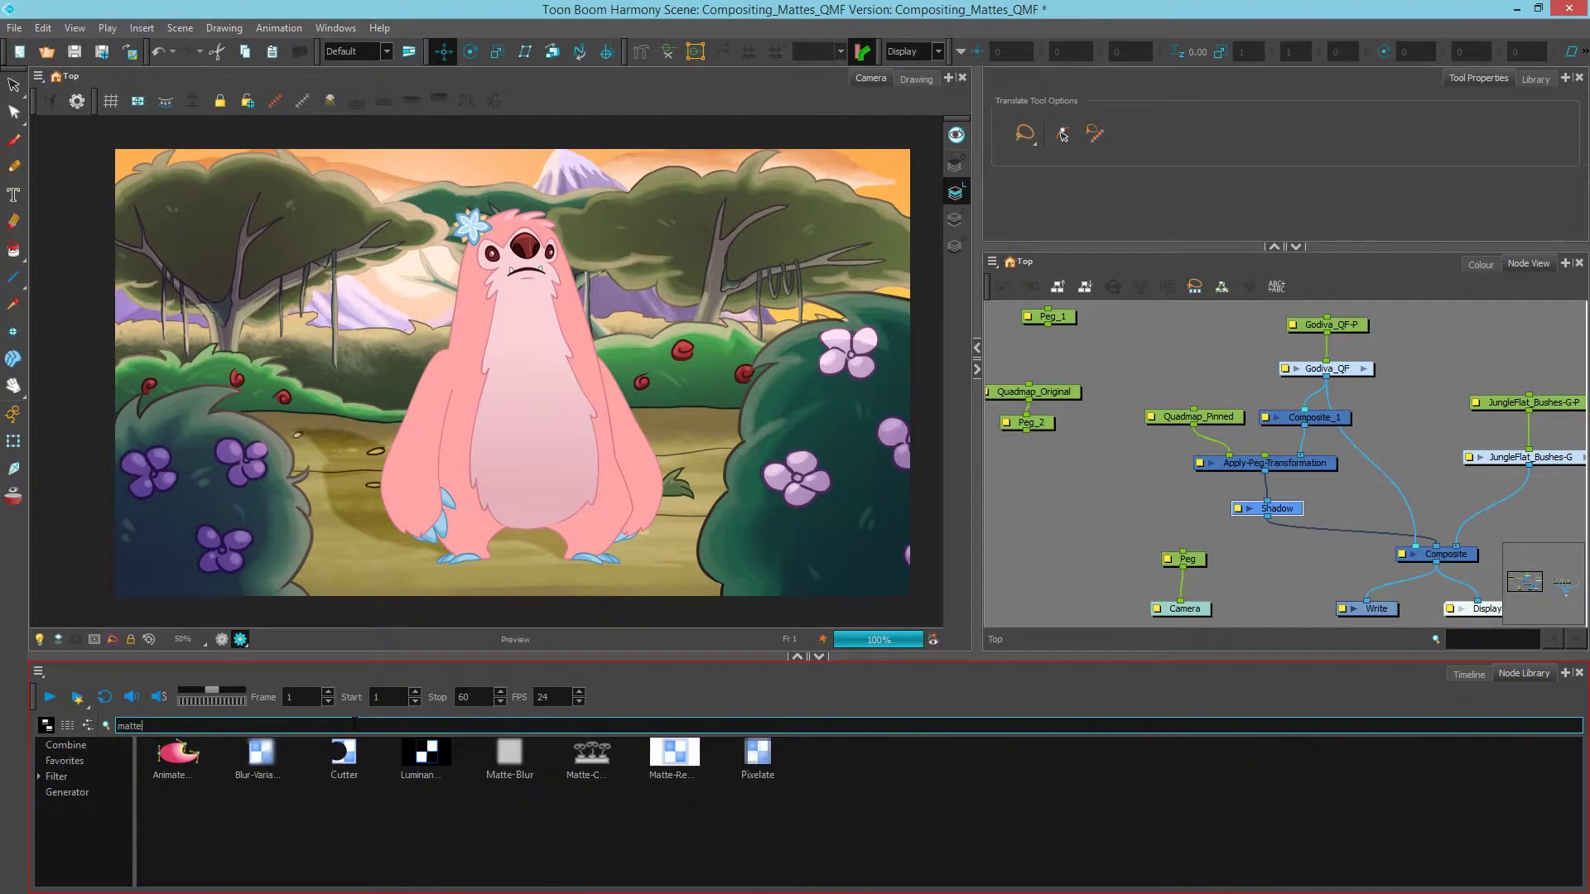
left_click_drag(510, 755, 1151, 506)
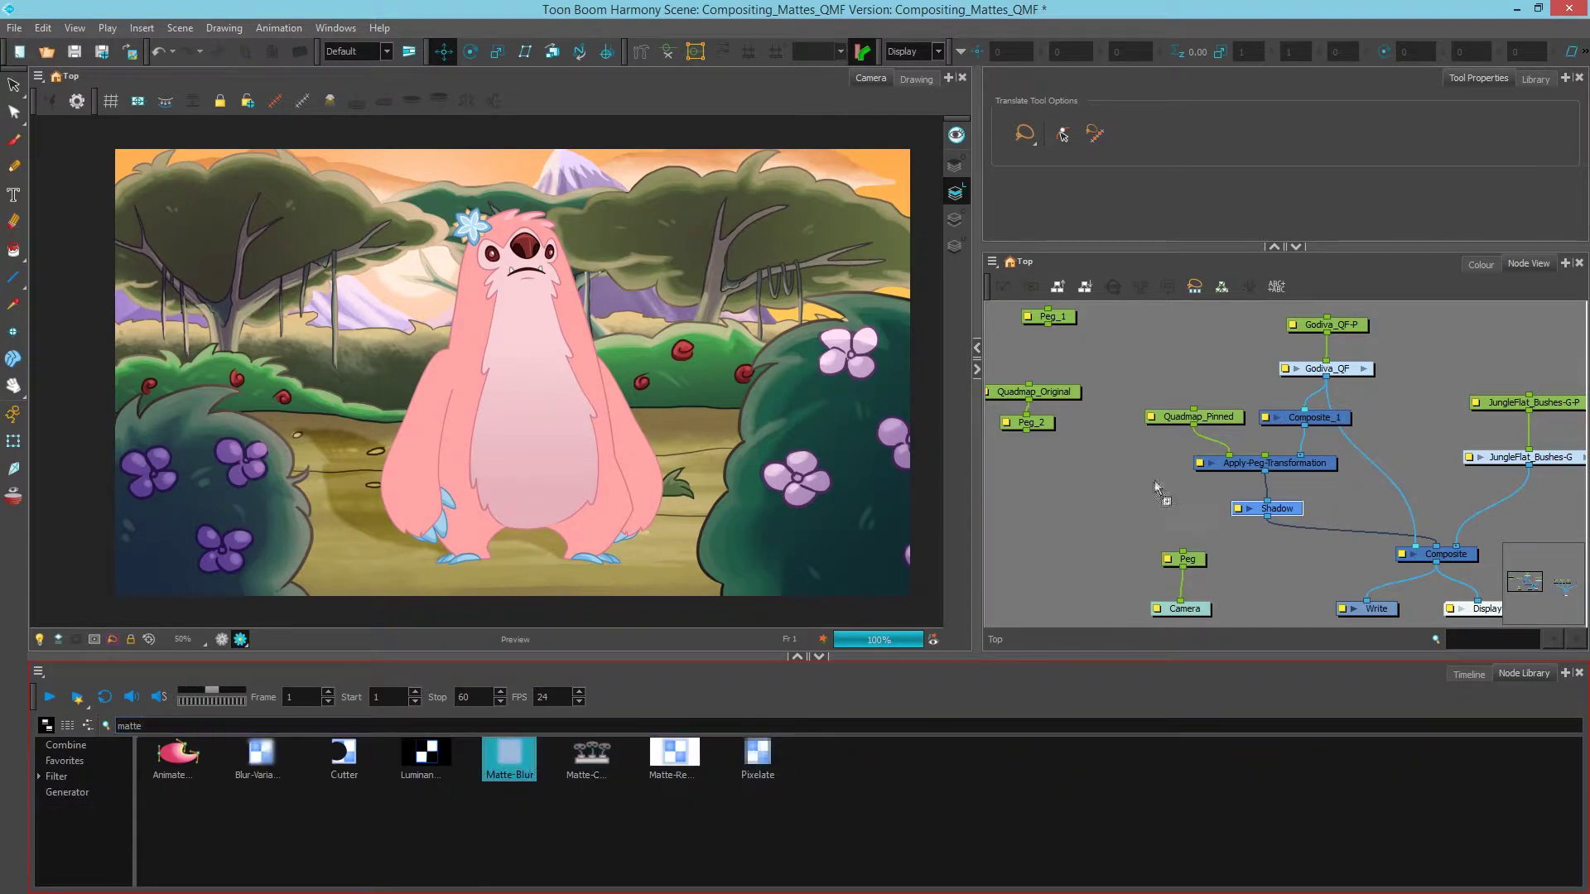
left_click_drag(1264, 474, 1165, 505)
Open Matte-Blur and Shadow properties and copy Shadow's tan colour into Matte-Blur's colour.
left_click(1122, 505)
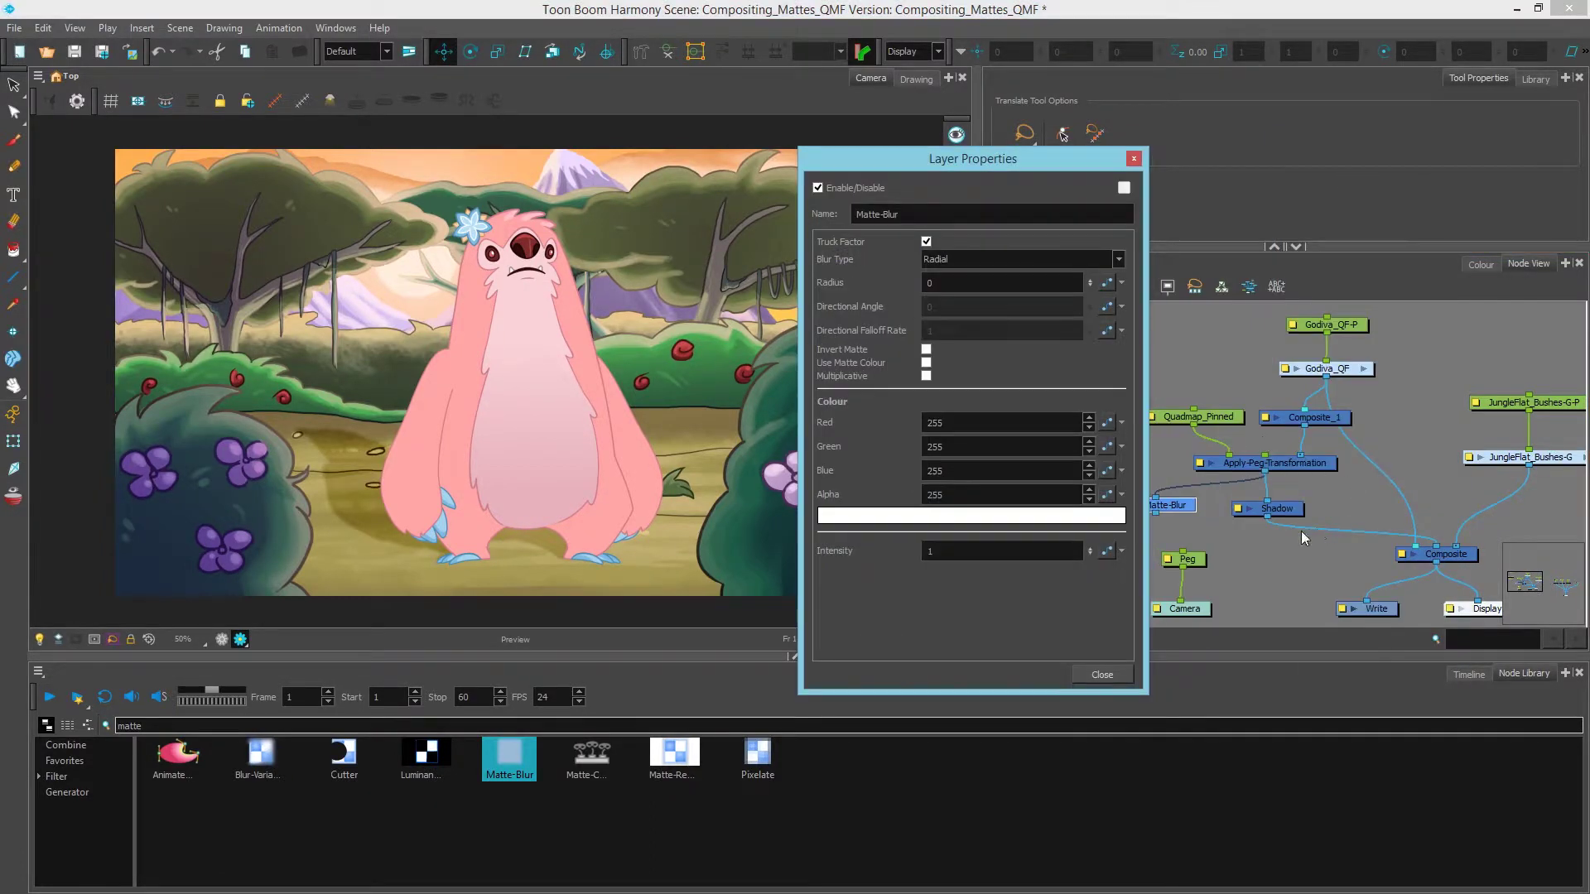
left_click(1238, 509)
left_click_drag(1008, 158, 598, 171)
left_click(1010, 514)
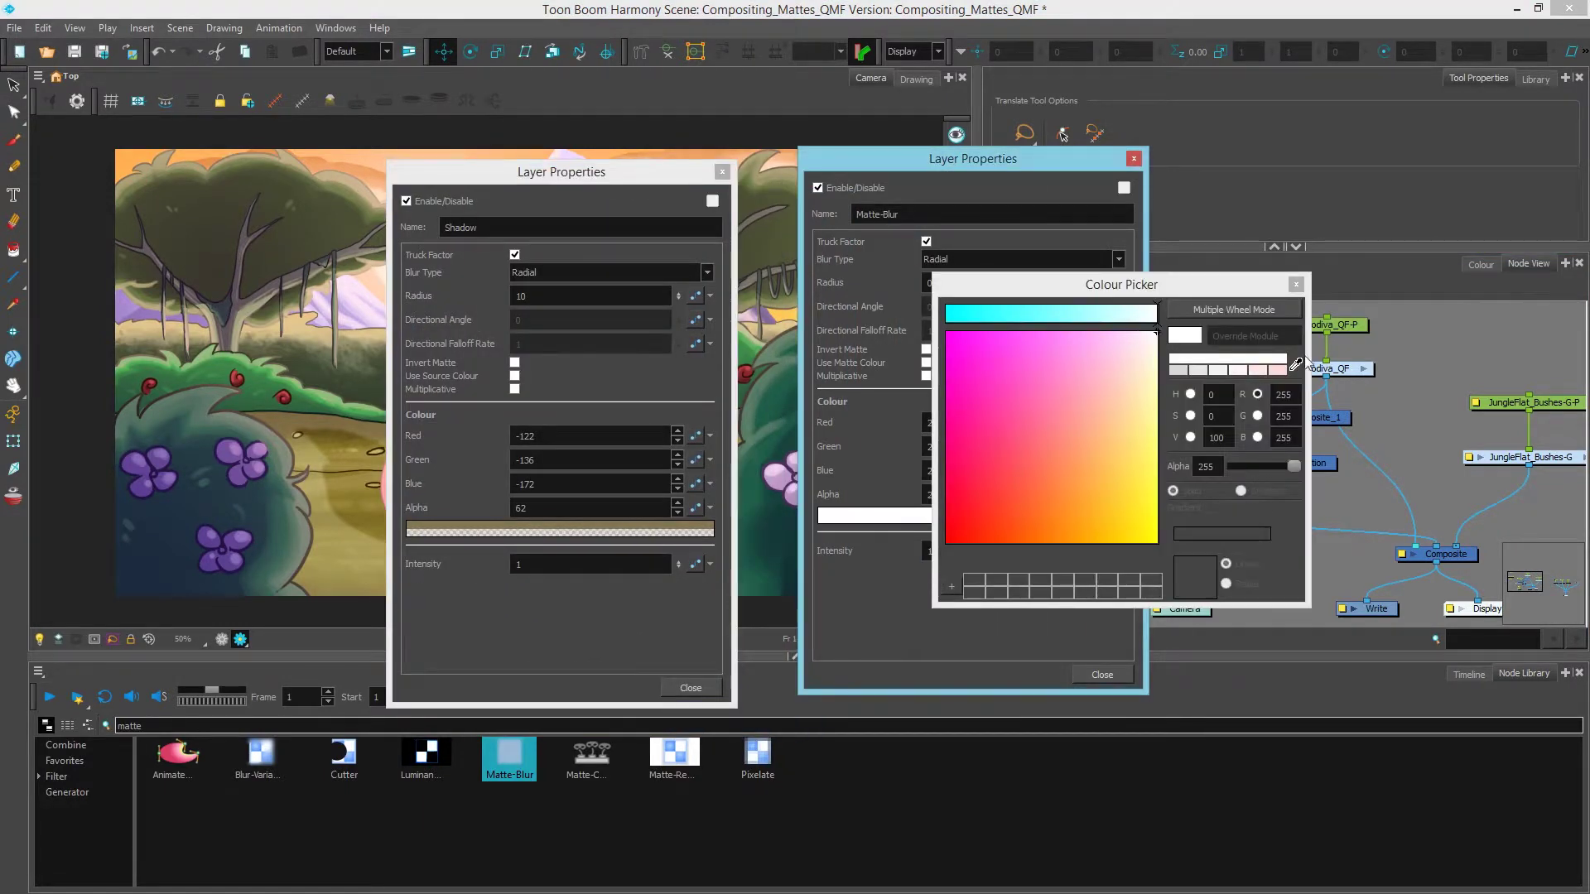
left_click(1296, 364)
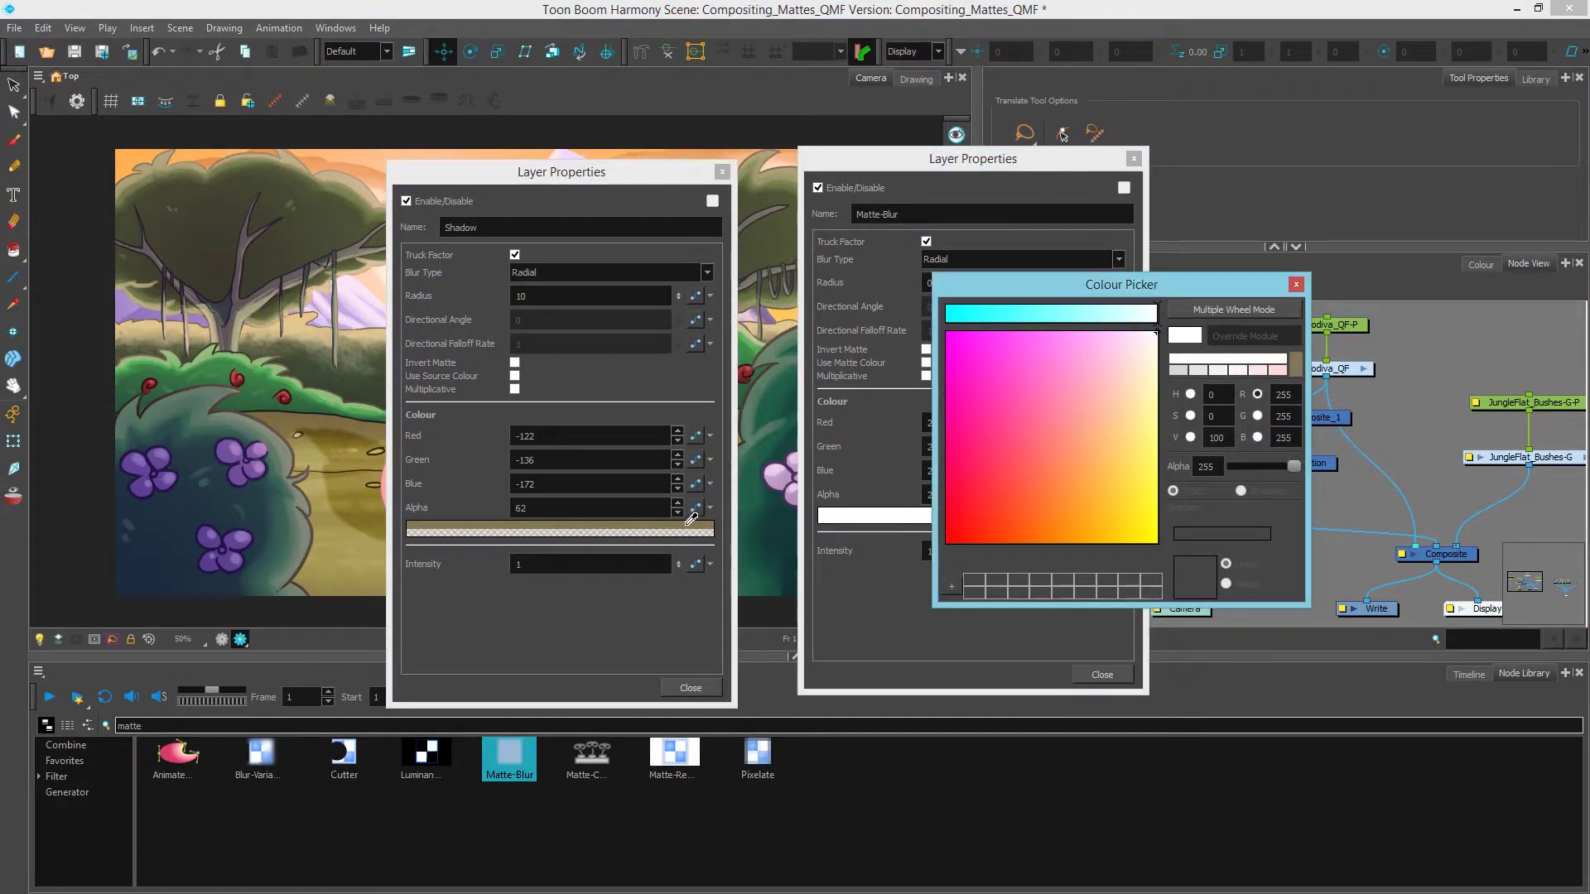
left_click(691, 519)
left_click(1295, 284)
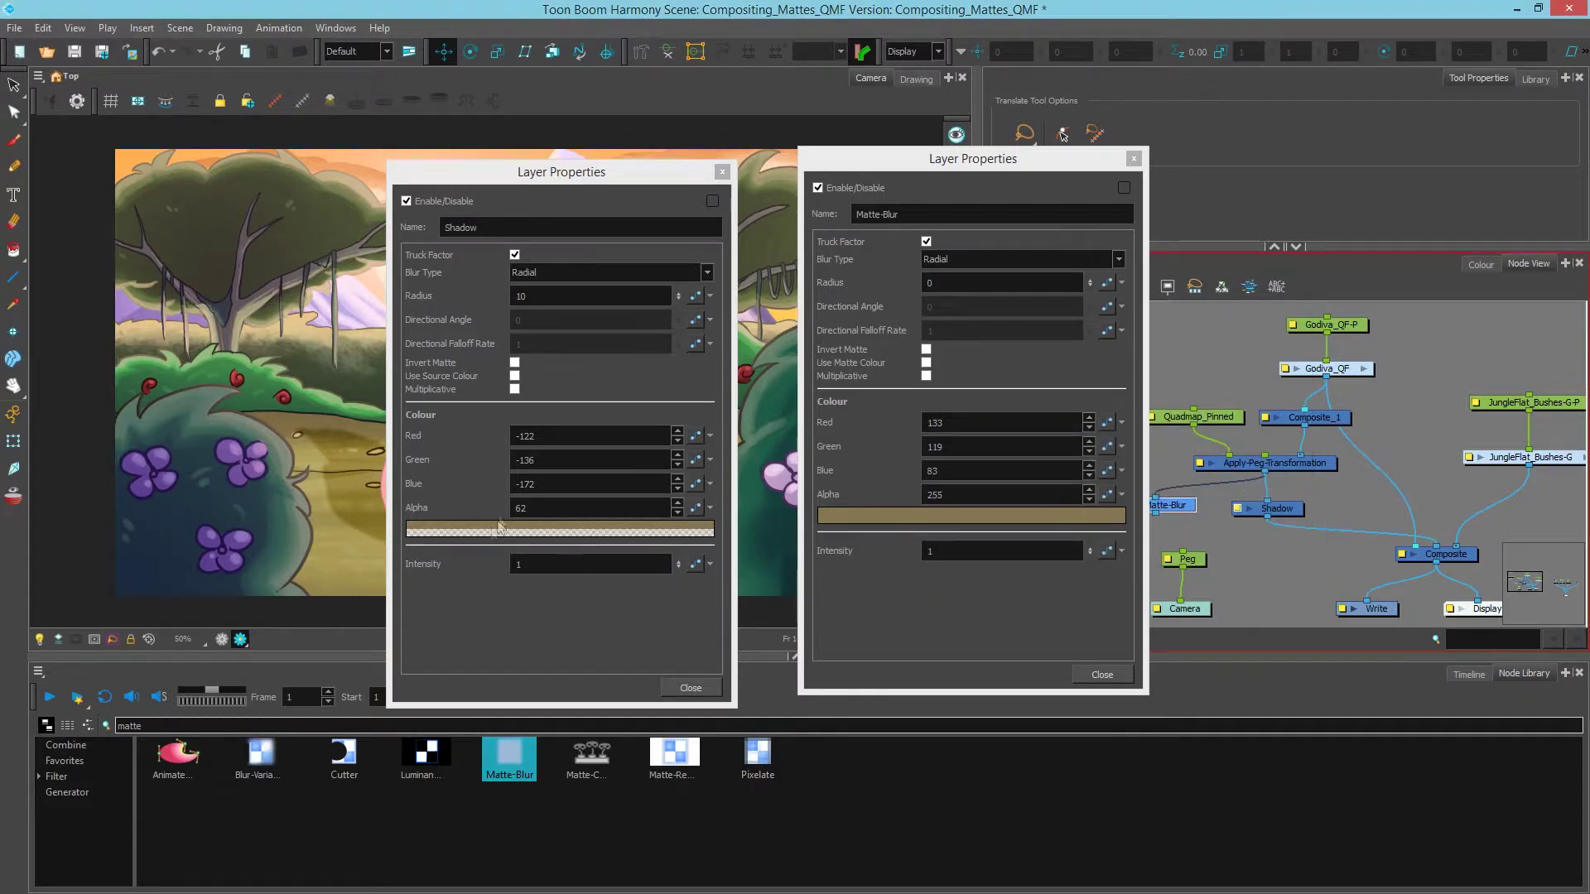
Give Matte-Blur alpha 62 and radius 10, close both dialogs, and connect it to Composite.
double_click(1010, 495)
type("6")
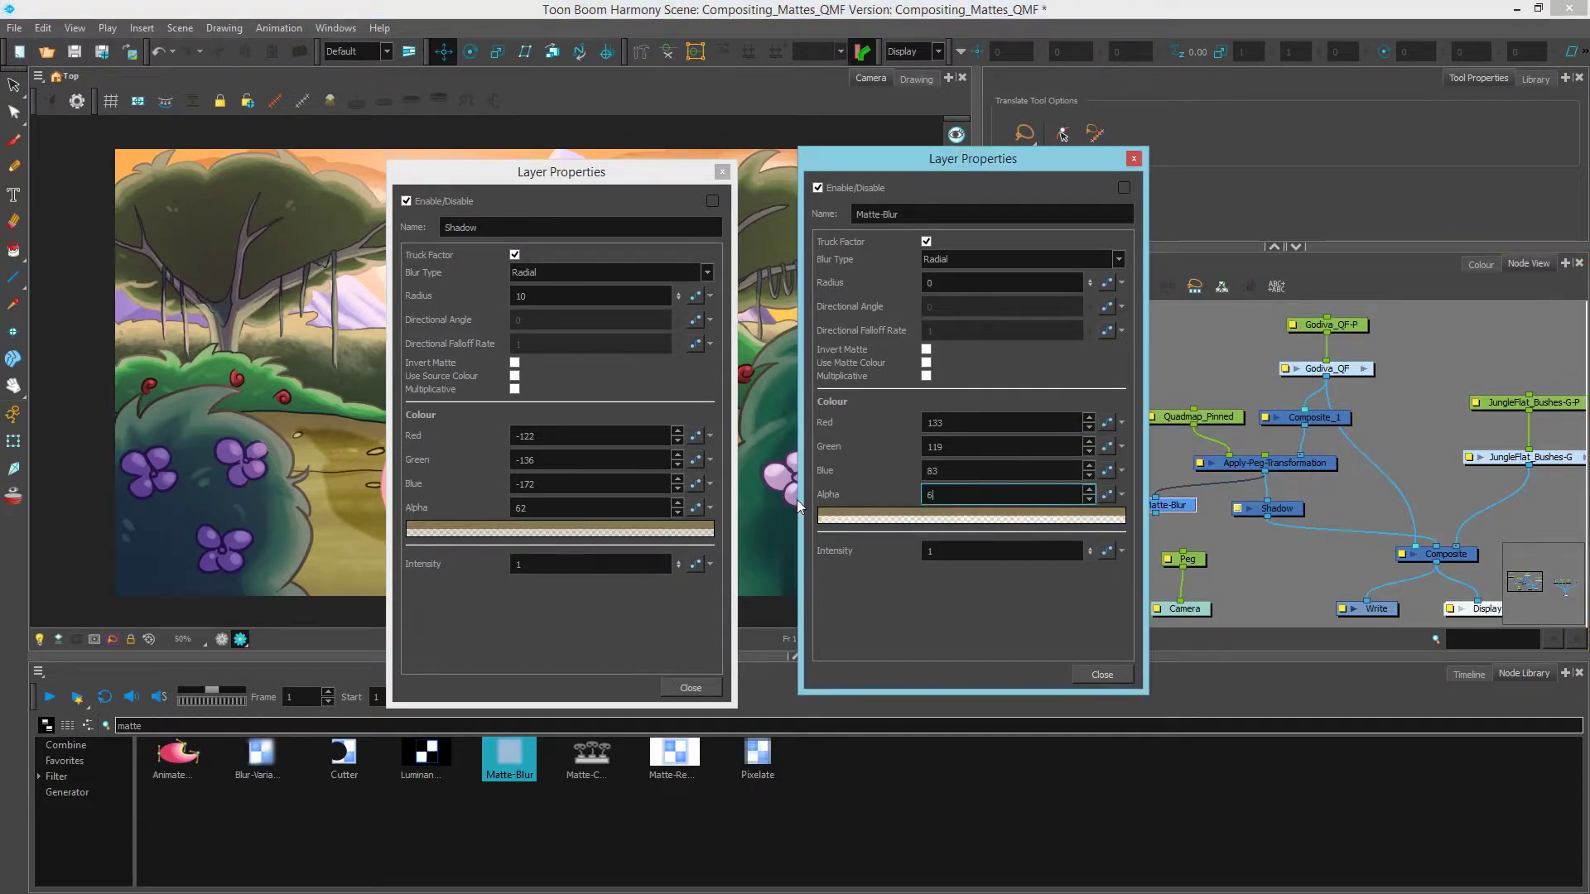
type("2")
key("Return")
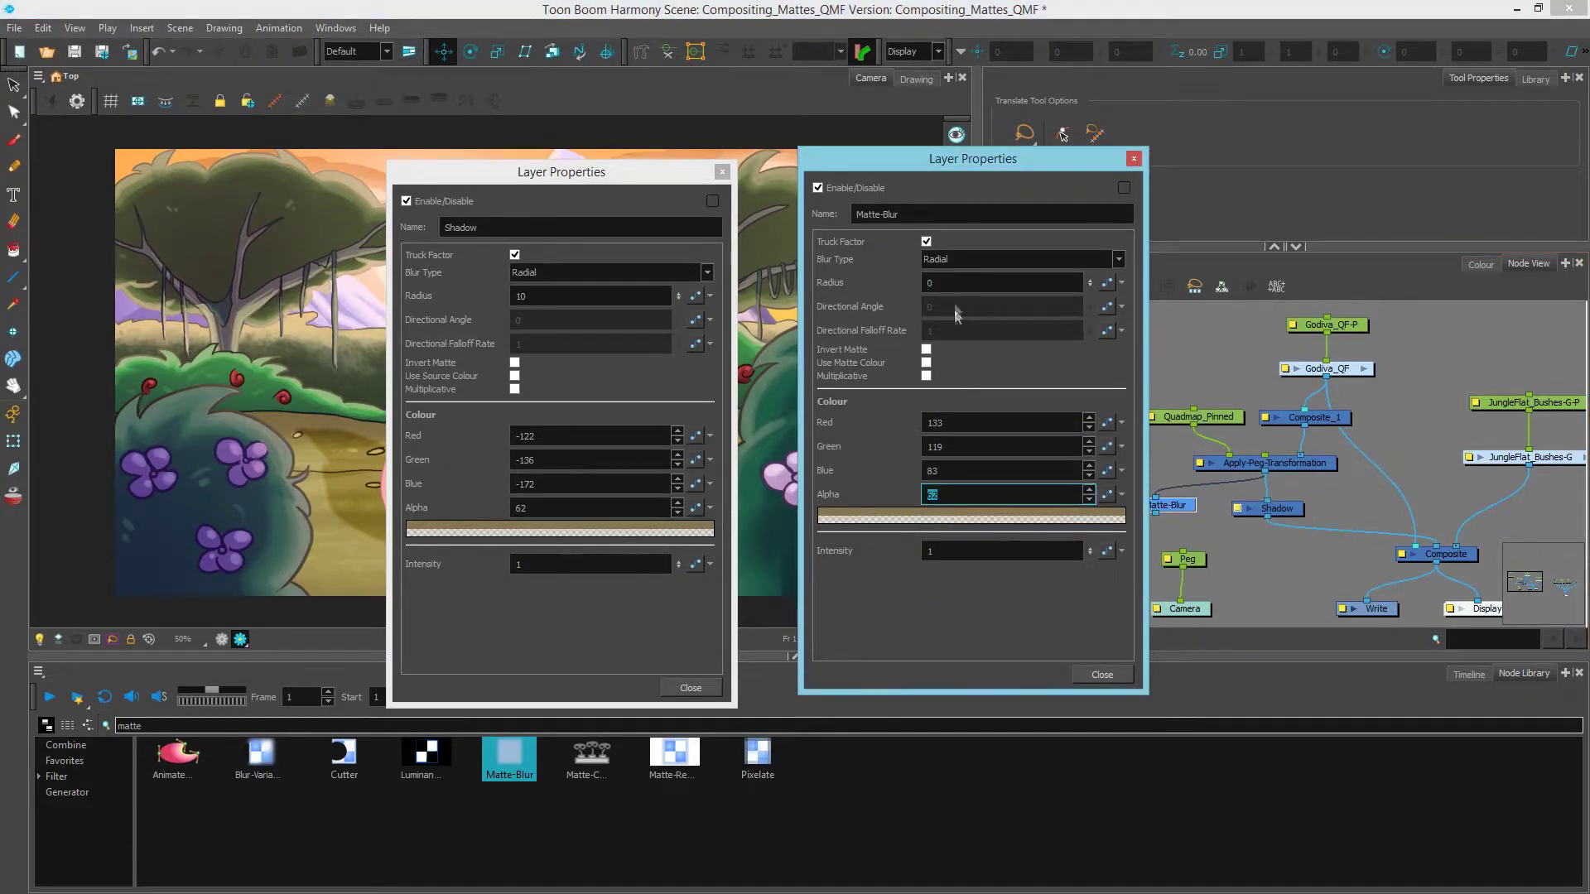
double_click(944, 282)
type("10")
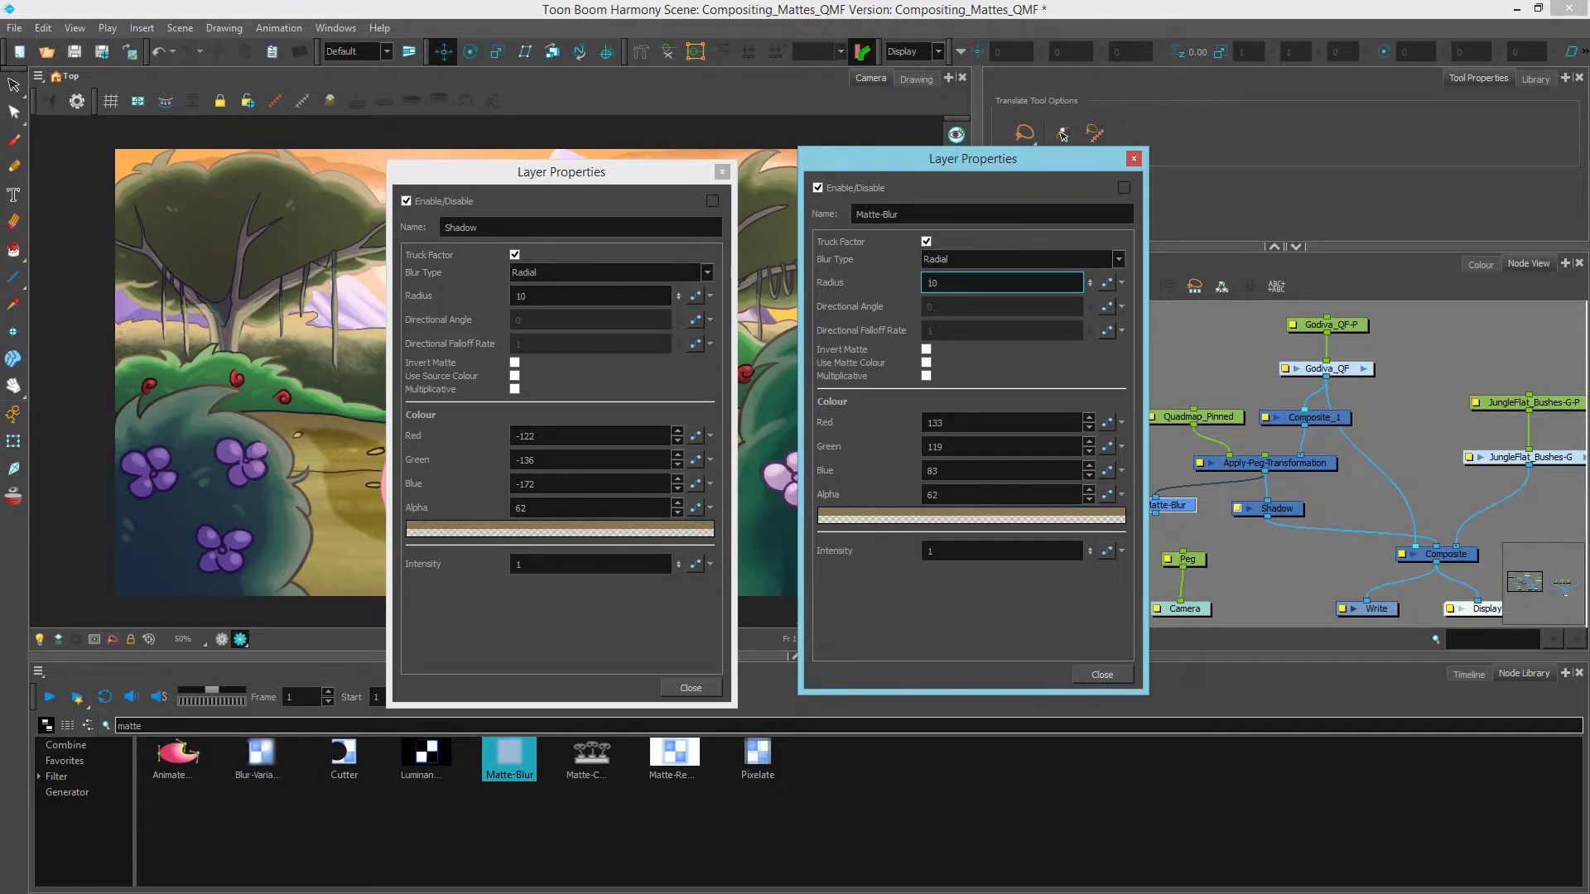
left_click(718, 687)
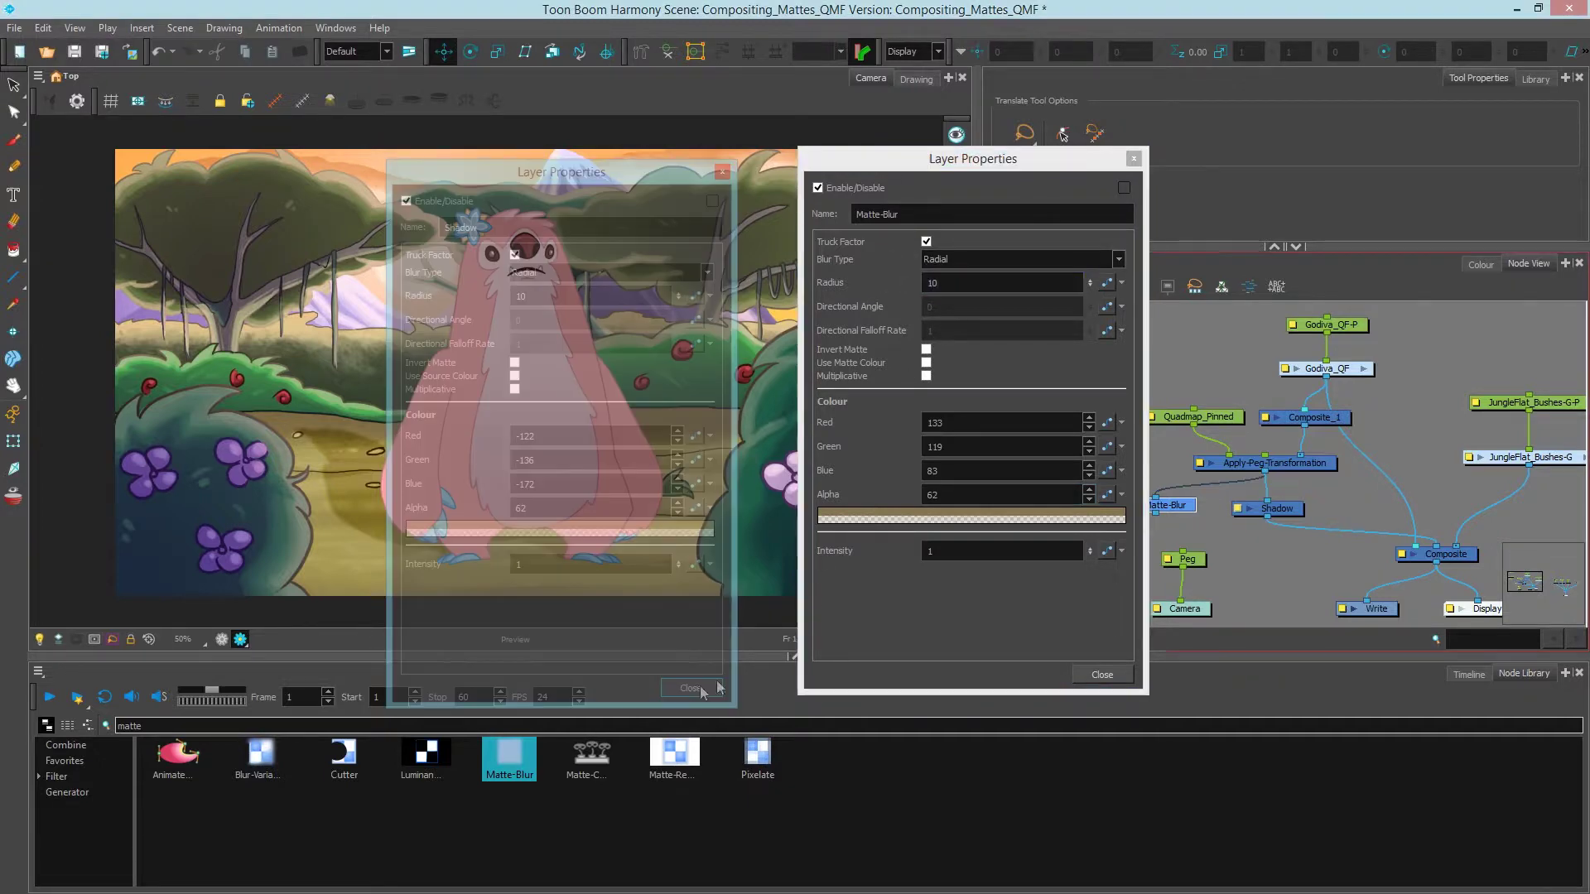
left_click(1102, 674)
left_click_drag(1156, 514, 1435, 546)
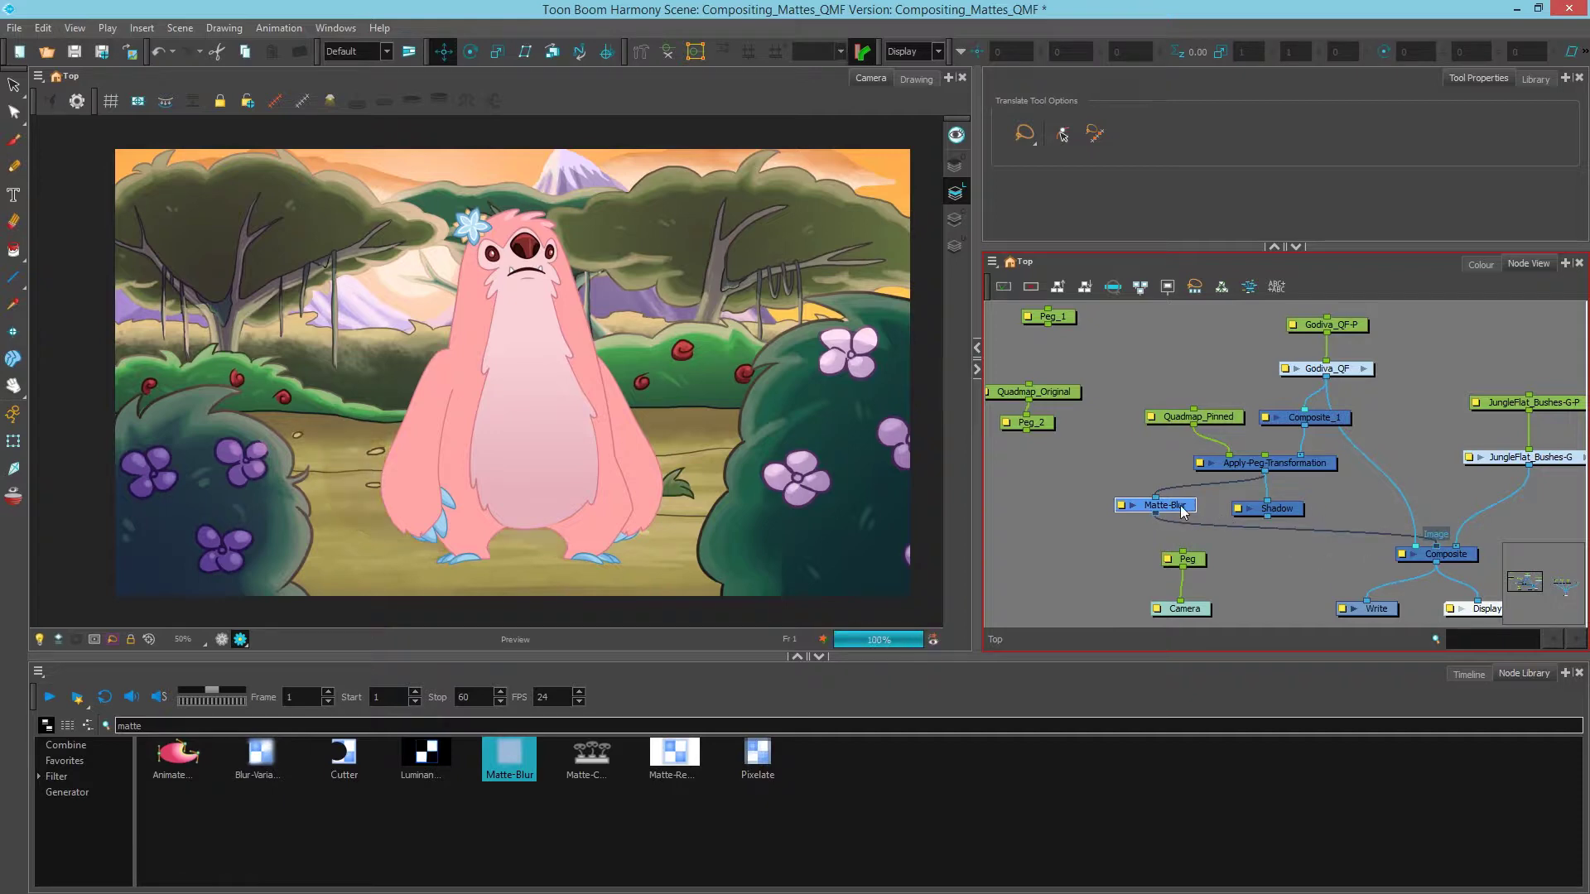
Swap Shadow and Matte-Blur so they sit side by side below Apply-Peg-Transformation.
mouse_move(1184, 511)
left_mouse_down()
mouse_move(1354, 508)
mouse_move(1191, 500)
left_mouse_up()
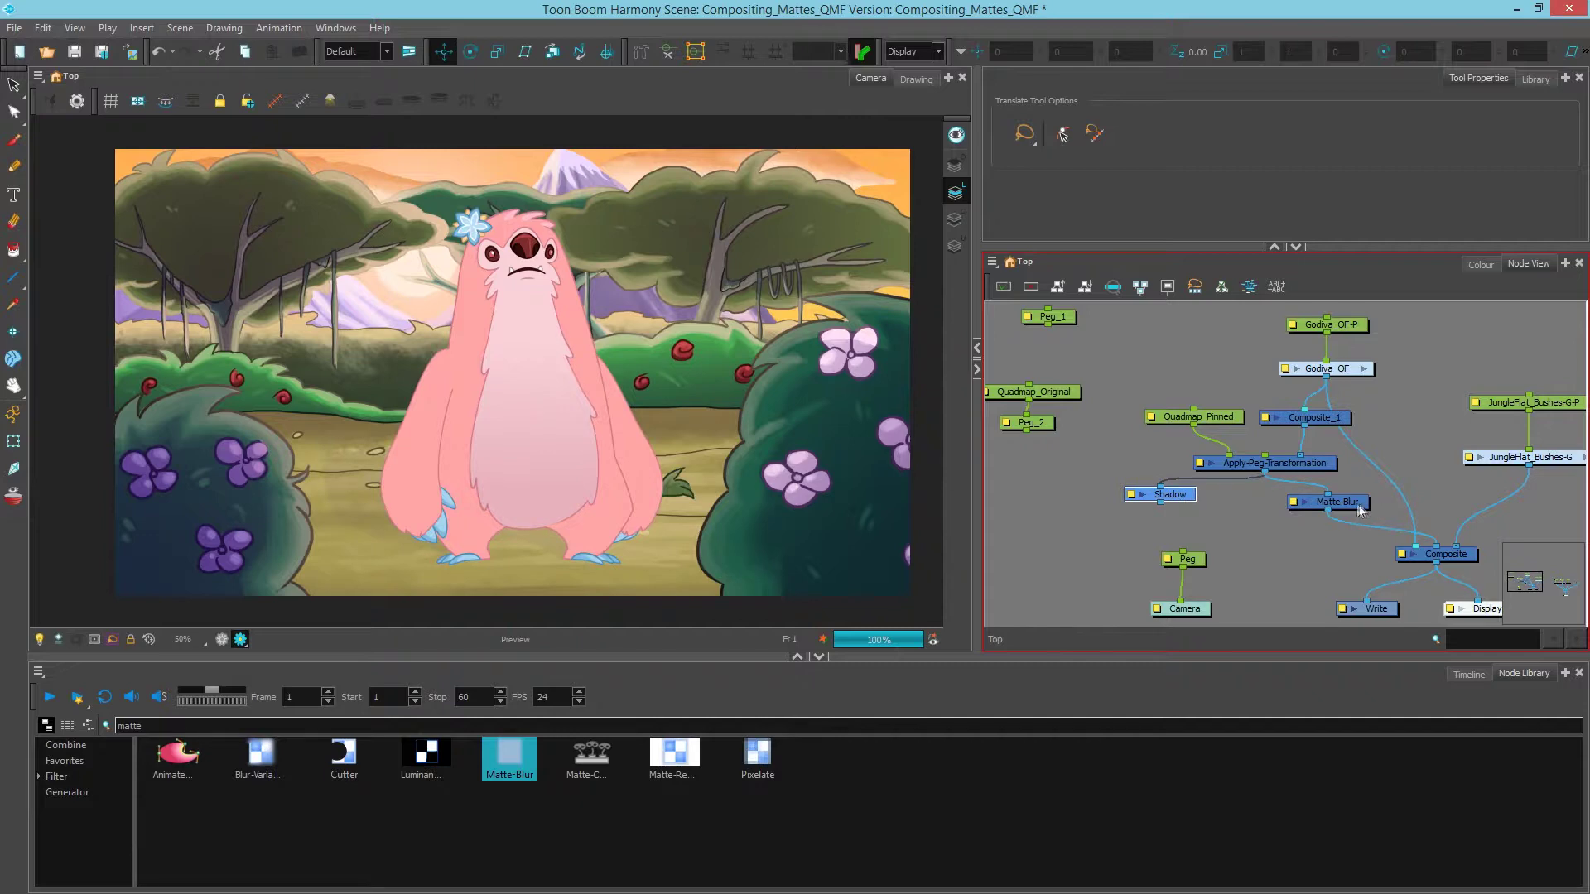
left_click_drag(1348, 511, 1295, 509)
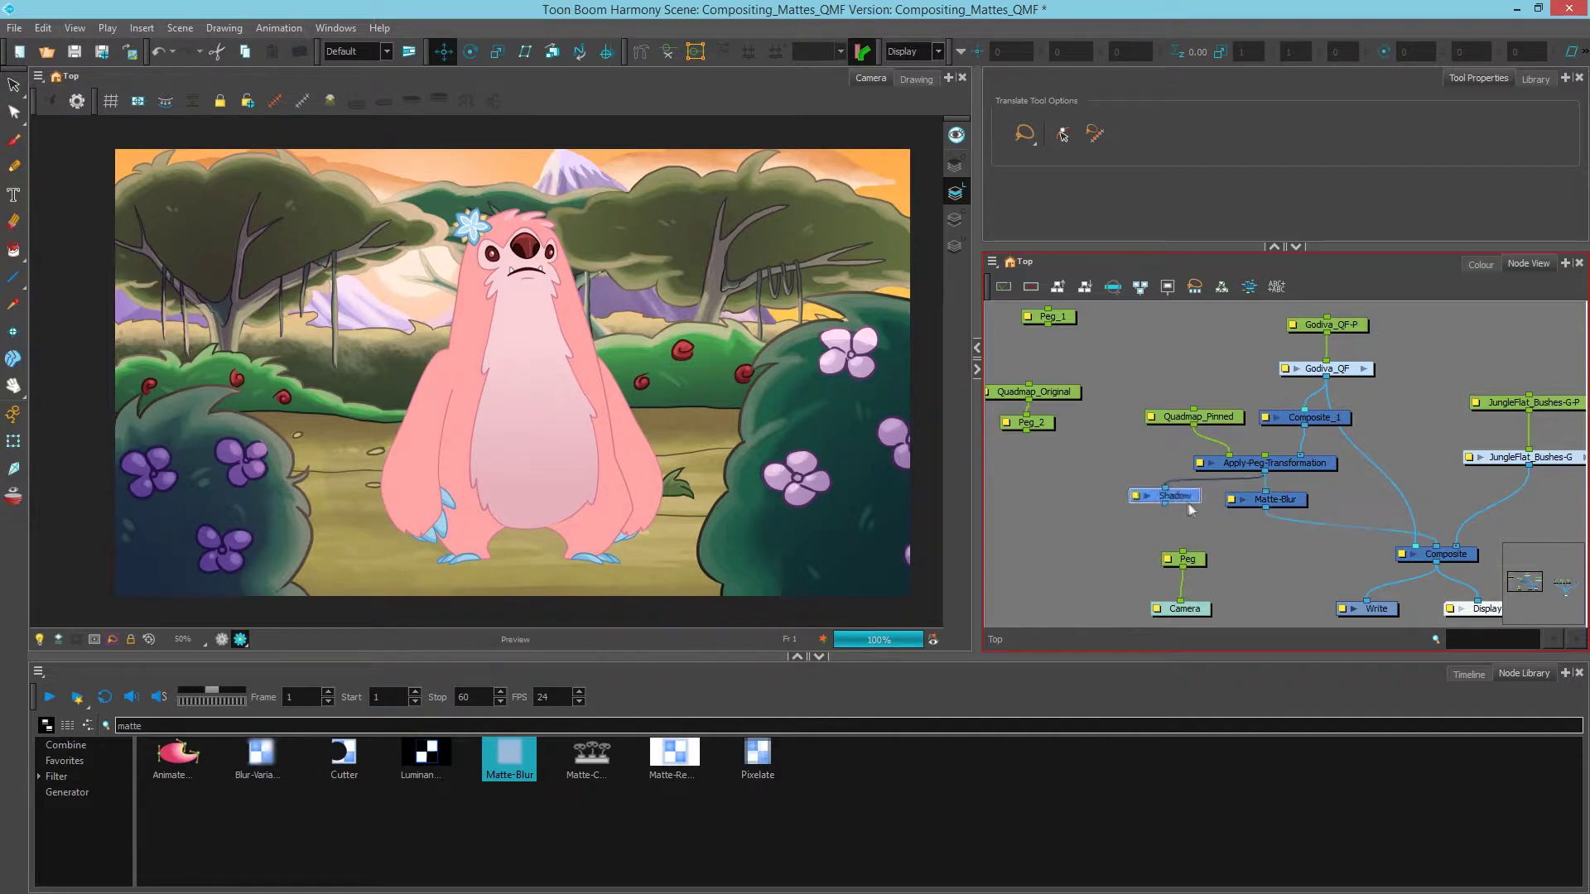
left_click_drag(1190, 508, 1185, 504)
left_click(69, 733)
Insert a Blending node between Matte-Blur and Composite and set its blend mode to Multiply.
key("BackSpace")
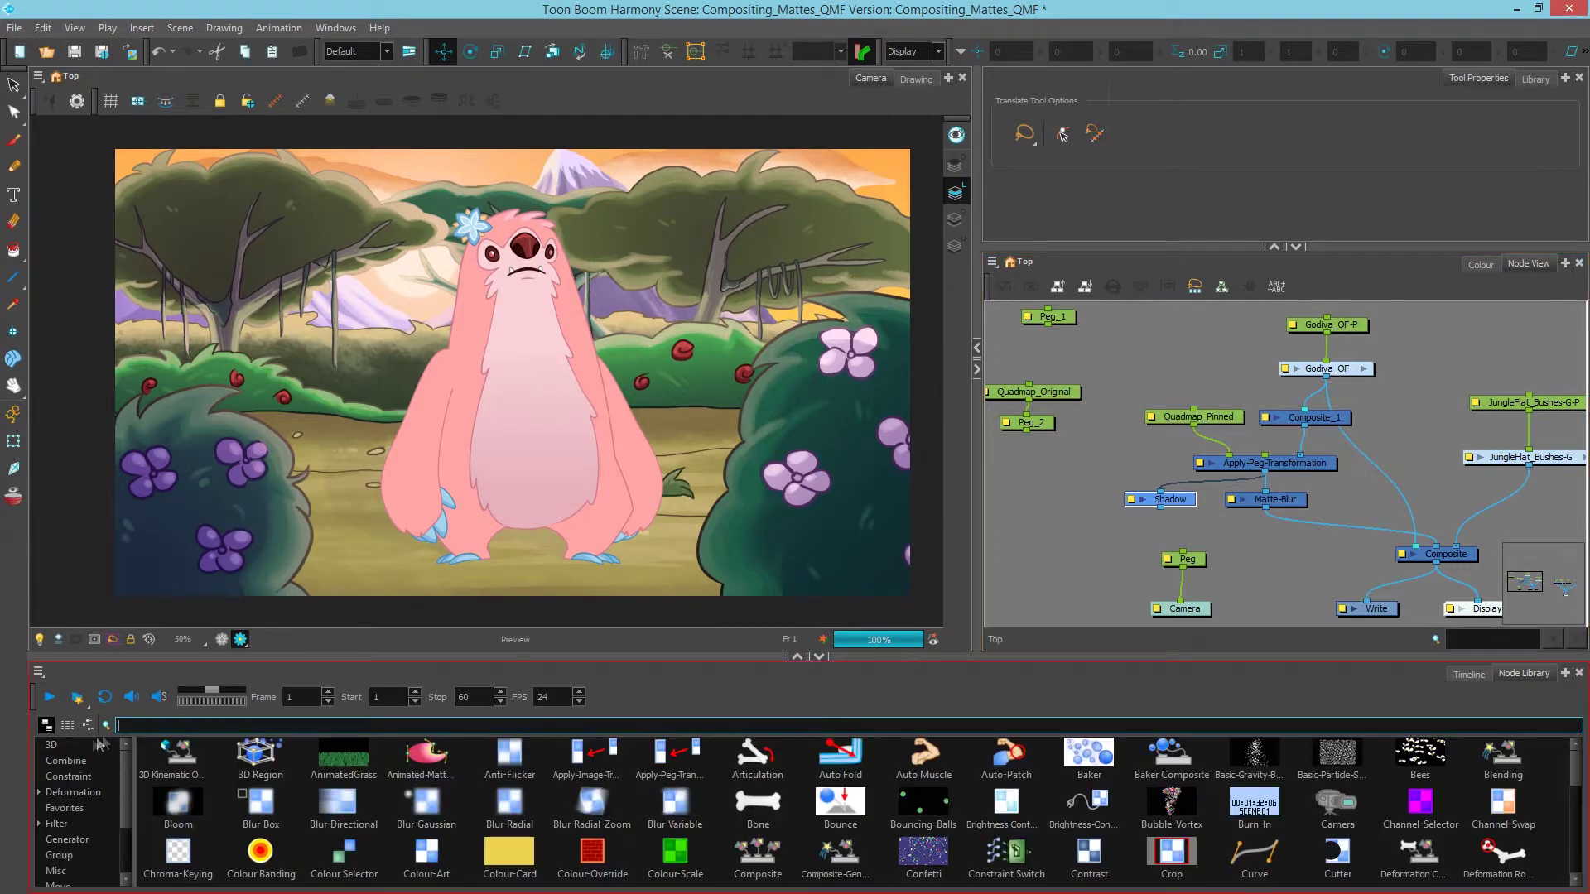
left_click(79, 760)
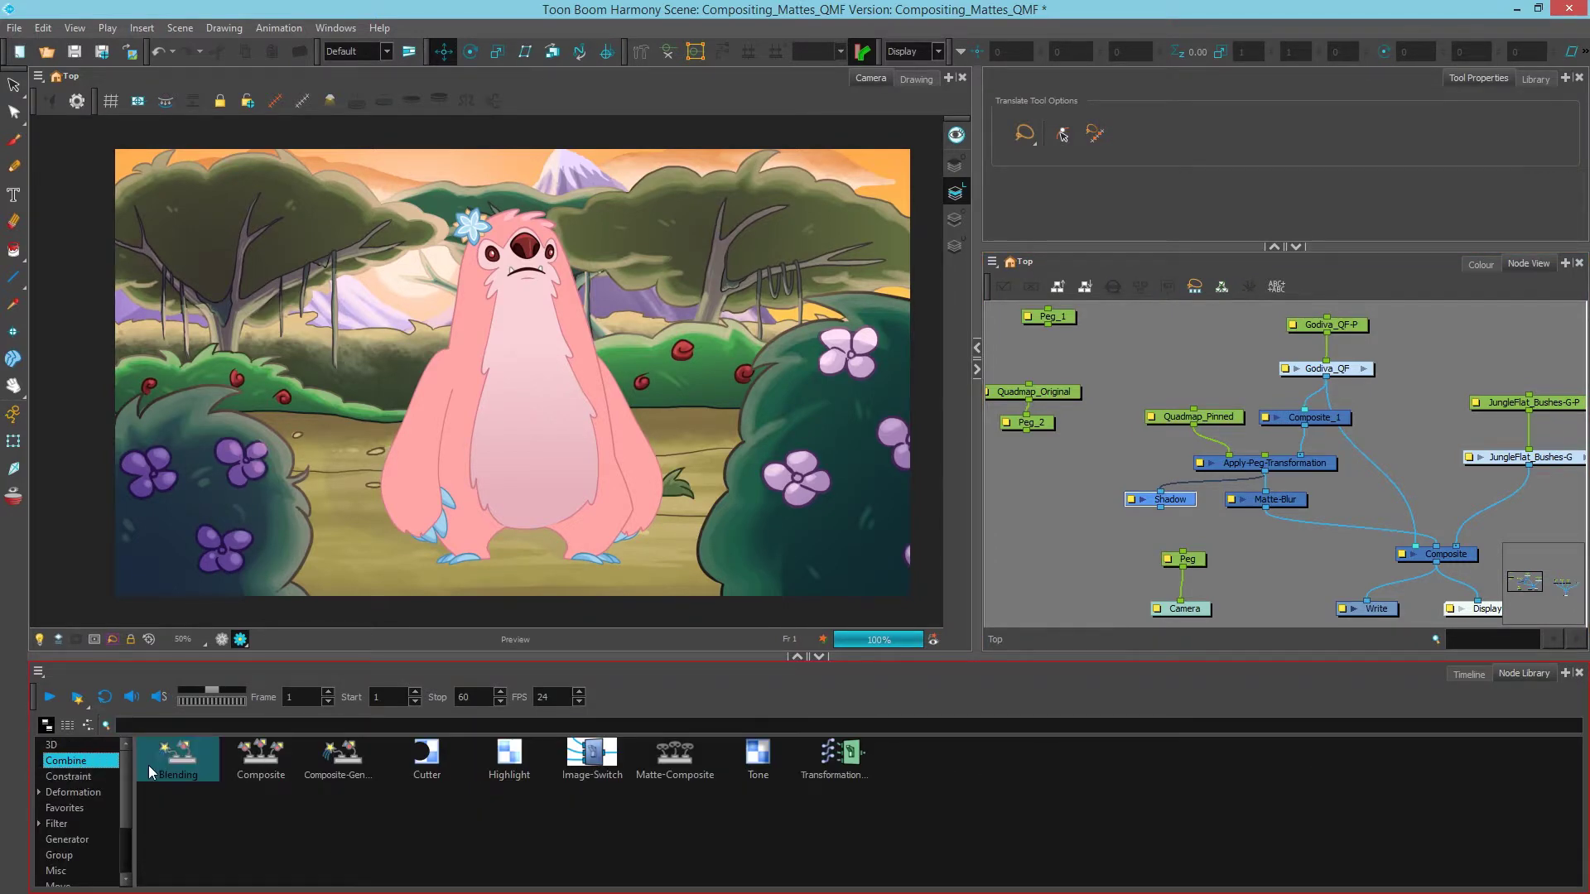
left_click_drag(191, 772, 1292, 537)
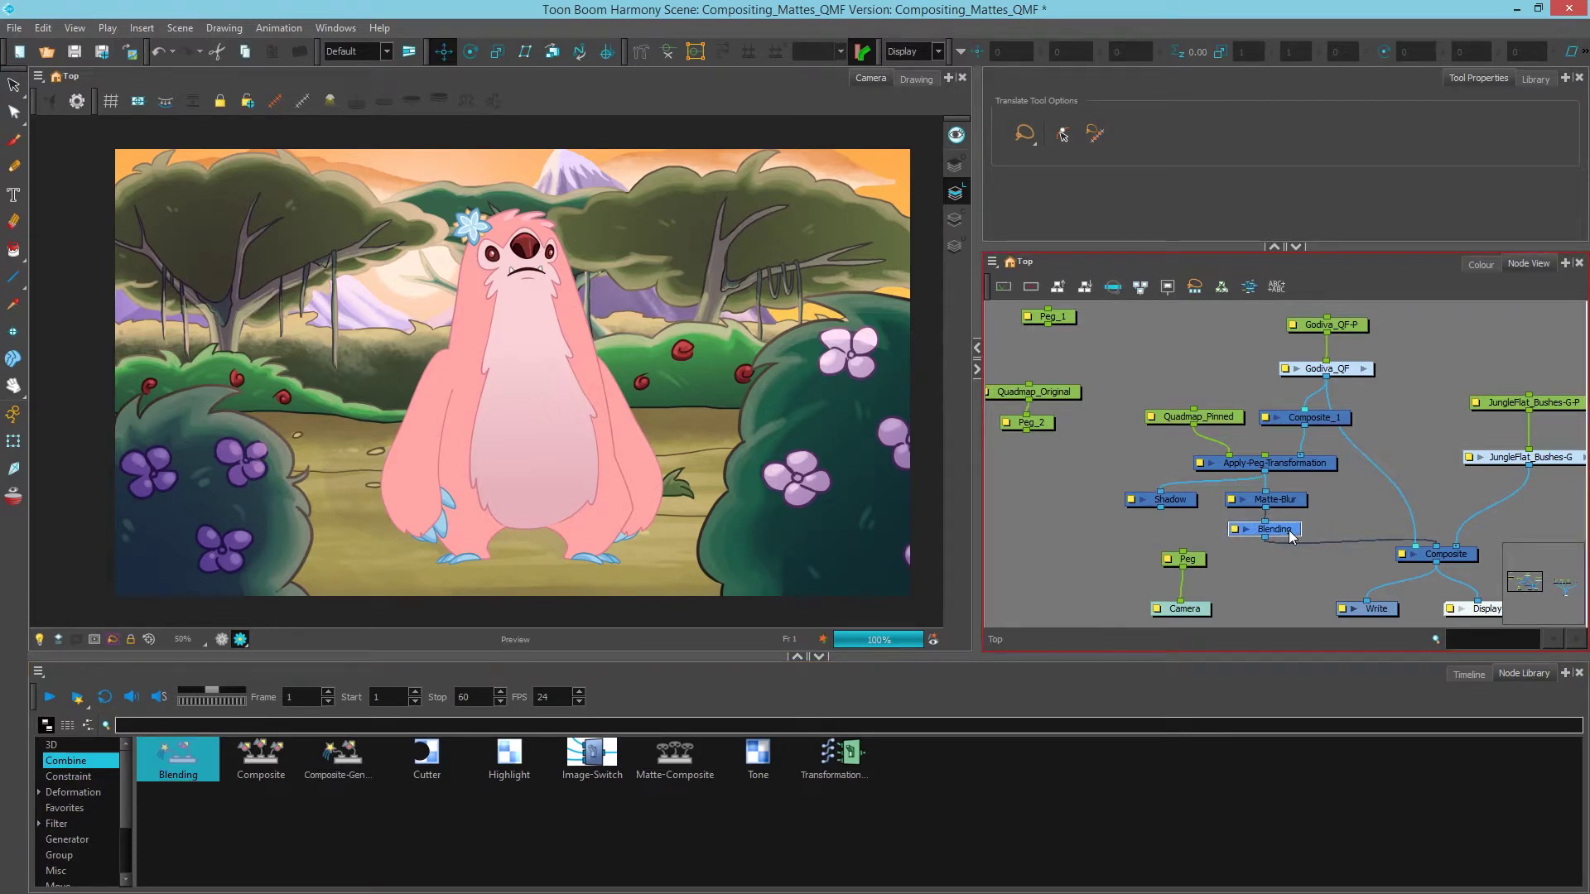
double_click(1235, 531)
left_click(520, 260)
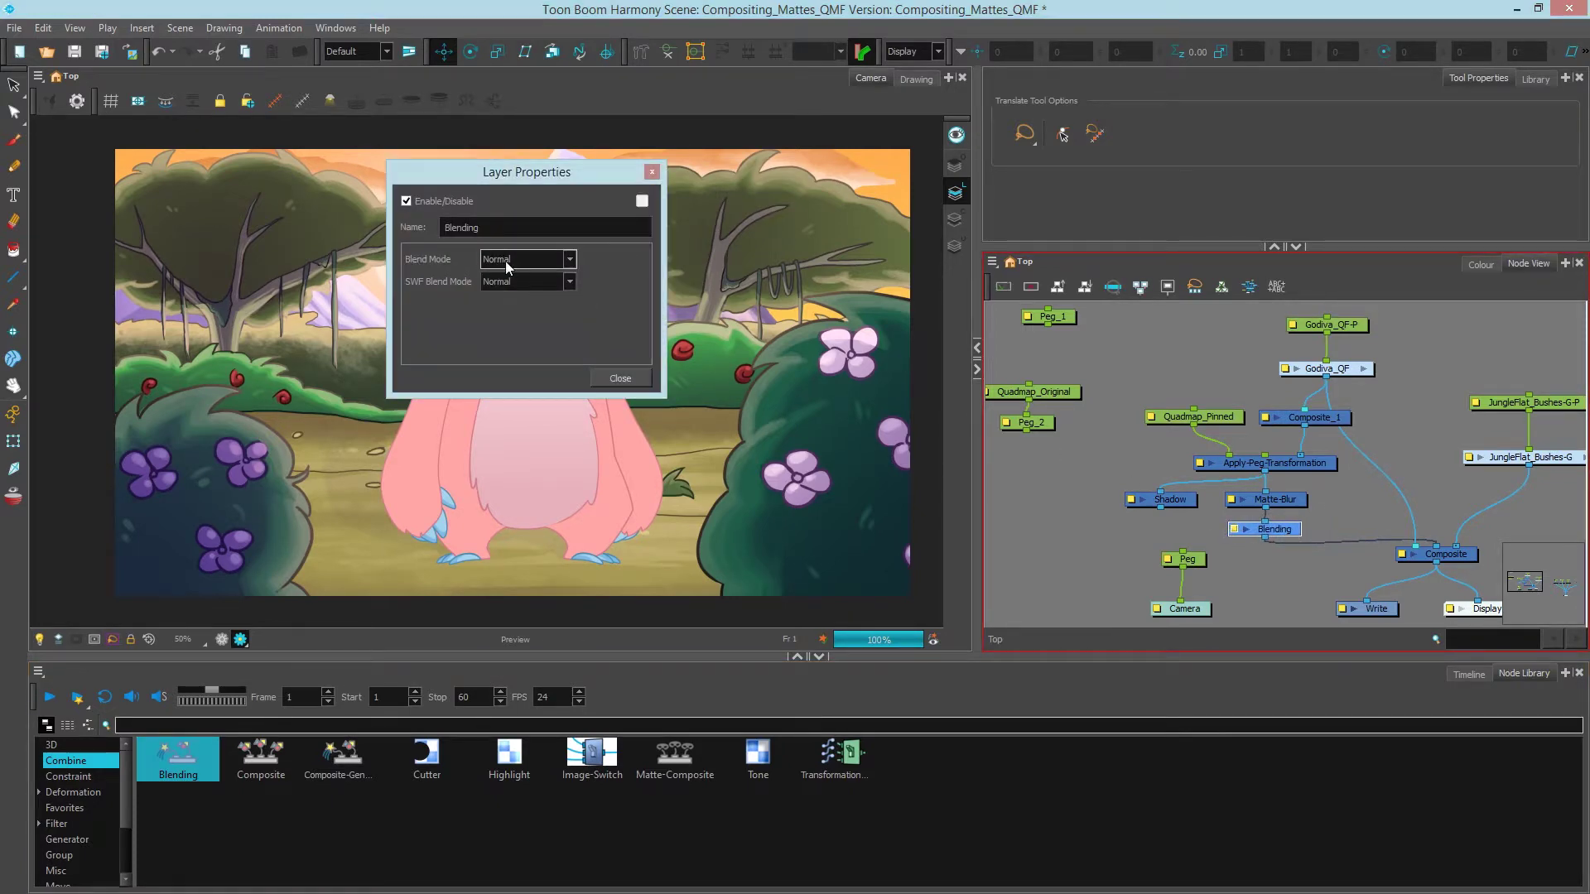
scroll(504, 308, "down", 2)
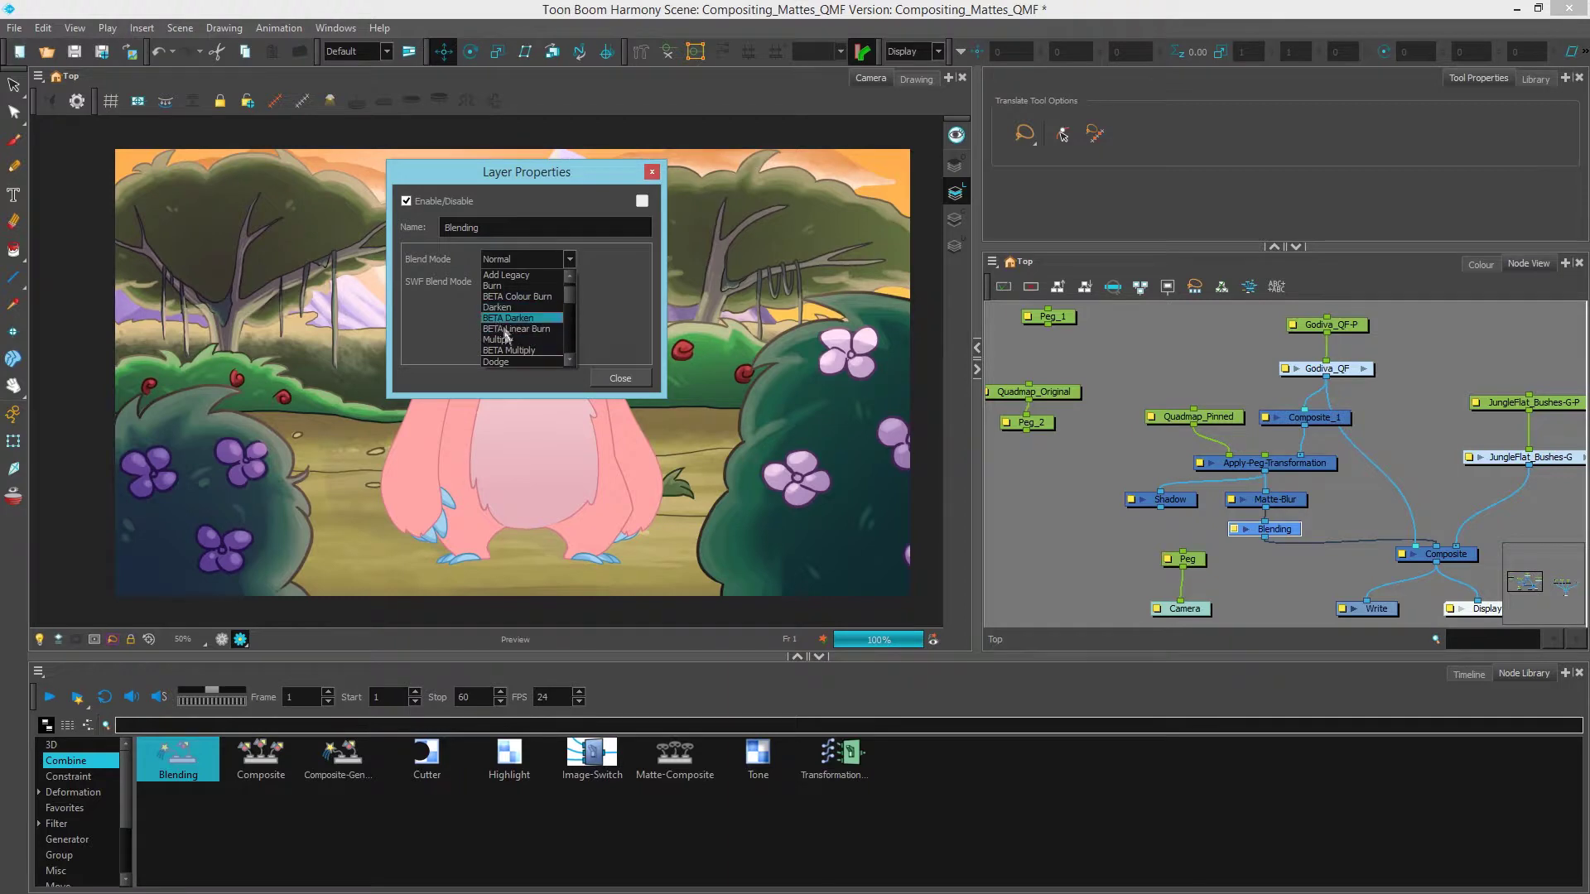
left_click(507, 344)
left_click(621, 379)
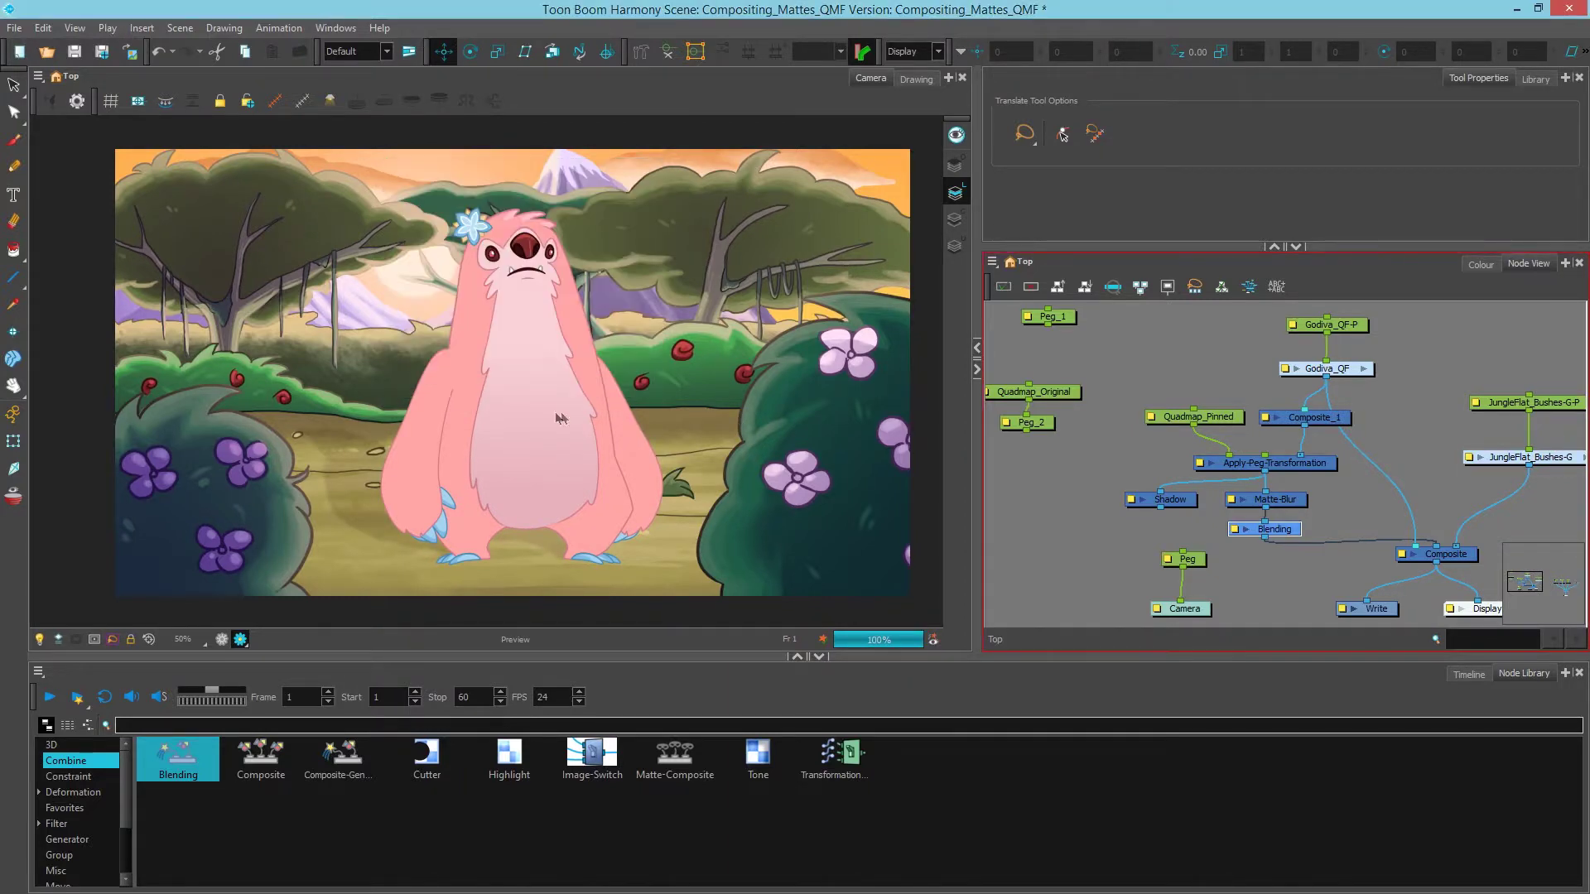
left_click(1311, 538)
Change the Matte-Blur colour's alpha from 62 to 130 and close its properties.
left_click(1233, 500)
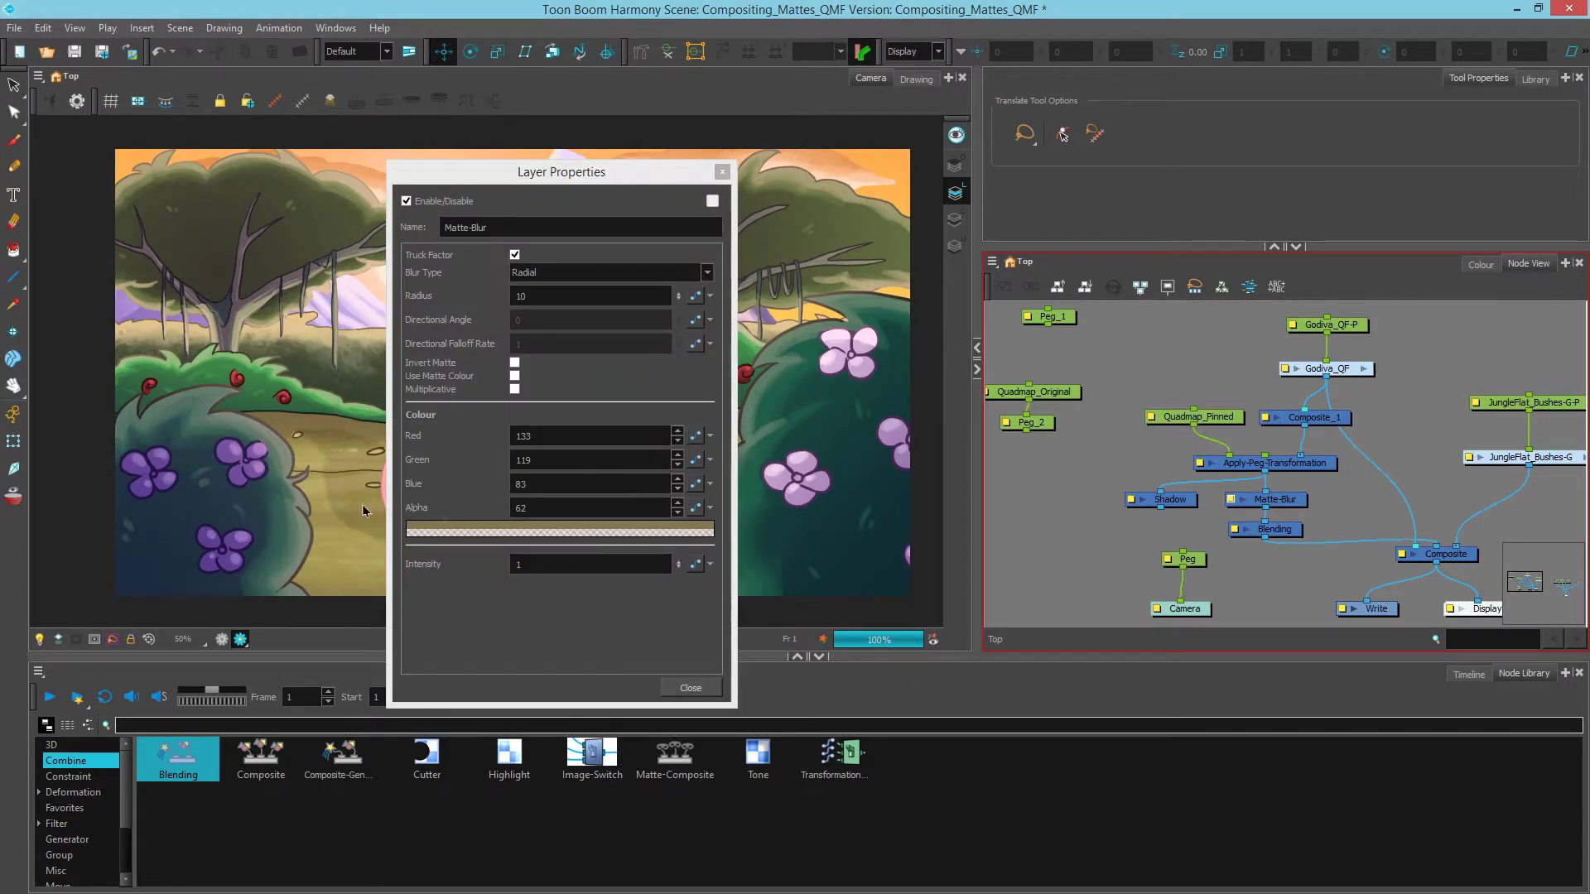
left_click_drag(563, 172, 1122, 122)
left_click_drag(1093, 458, 999, 471)
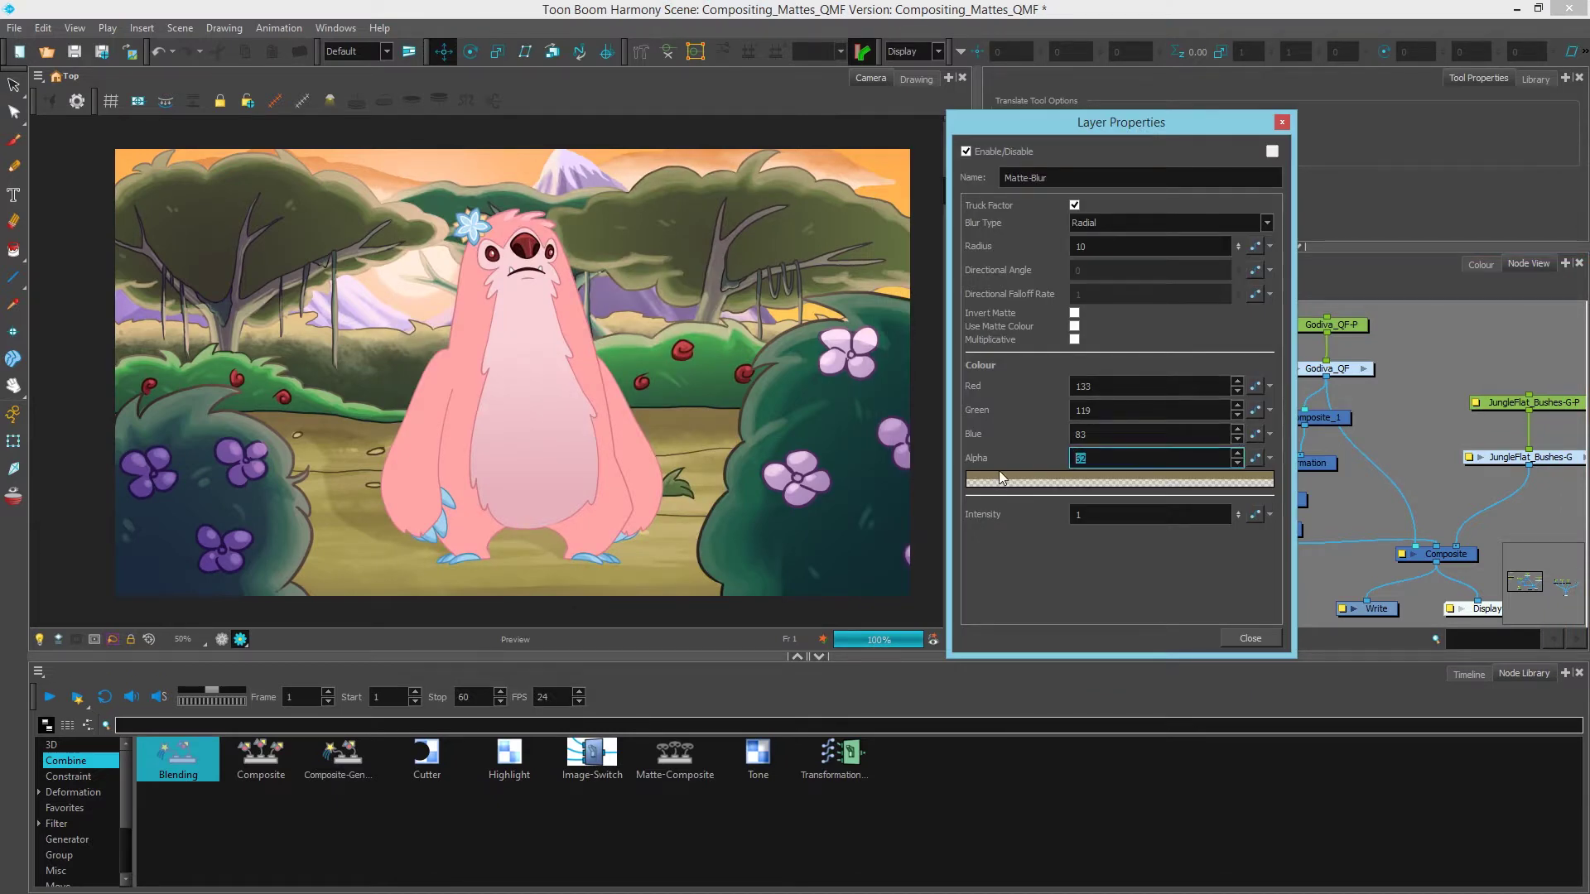
type("160")
key("Return")
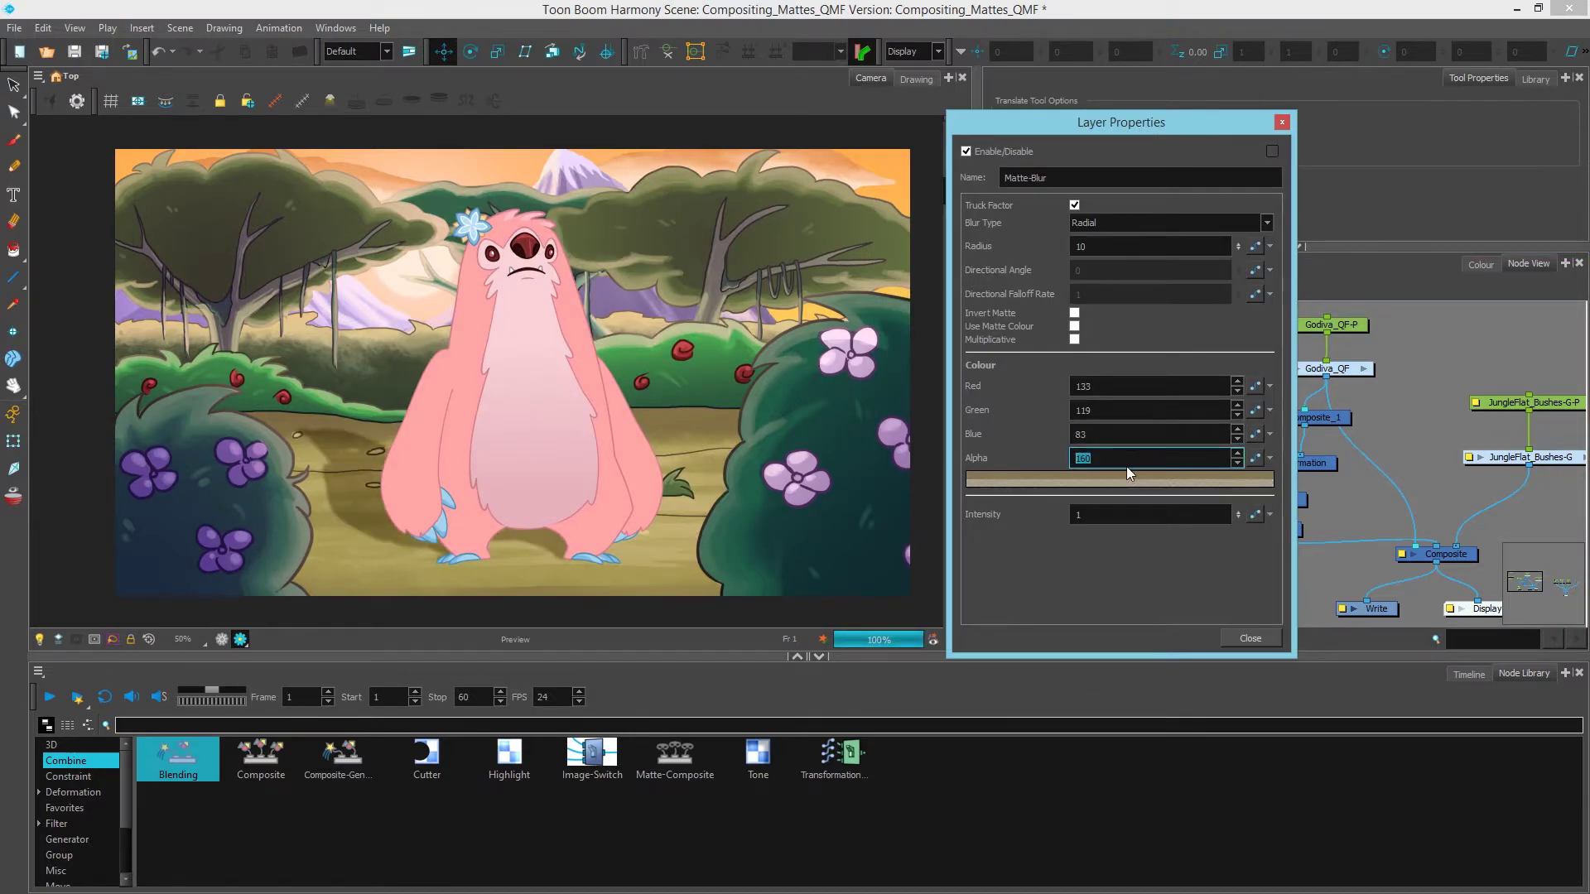
type("130")
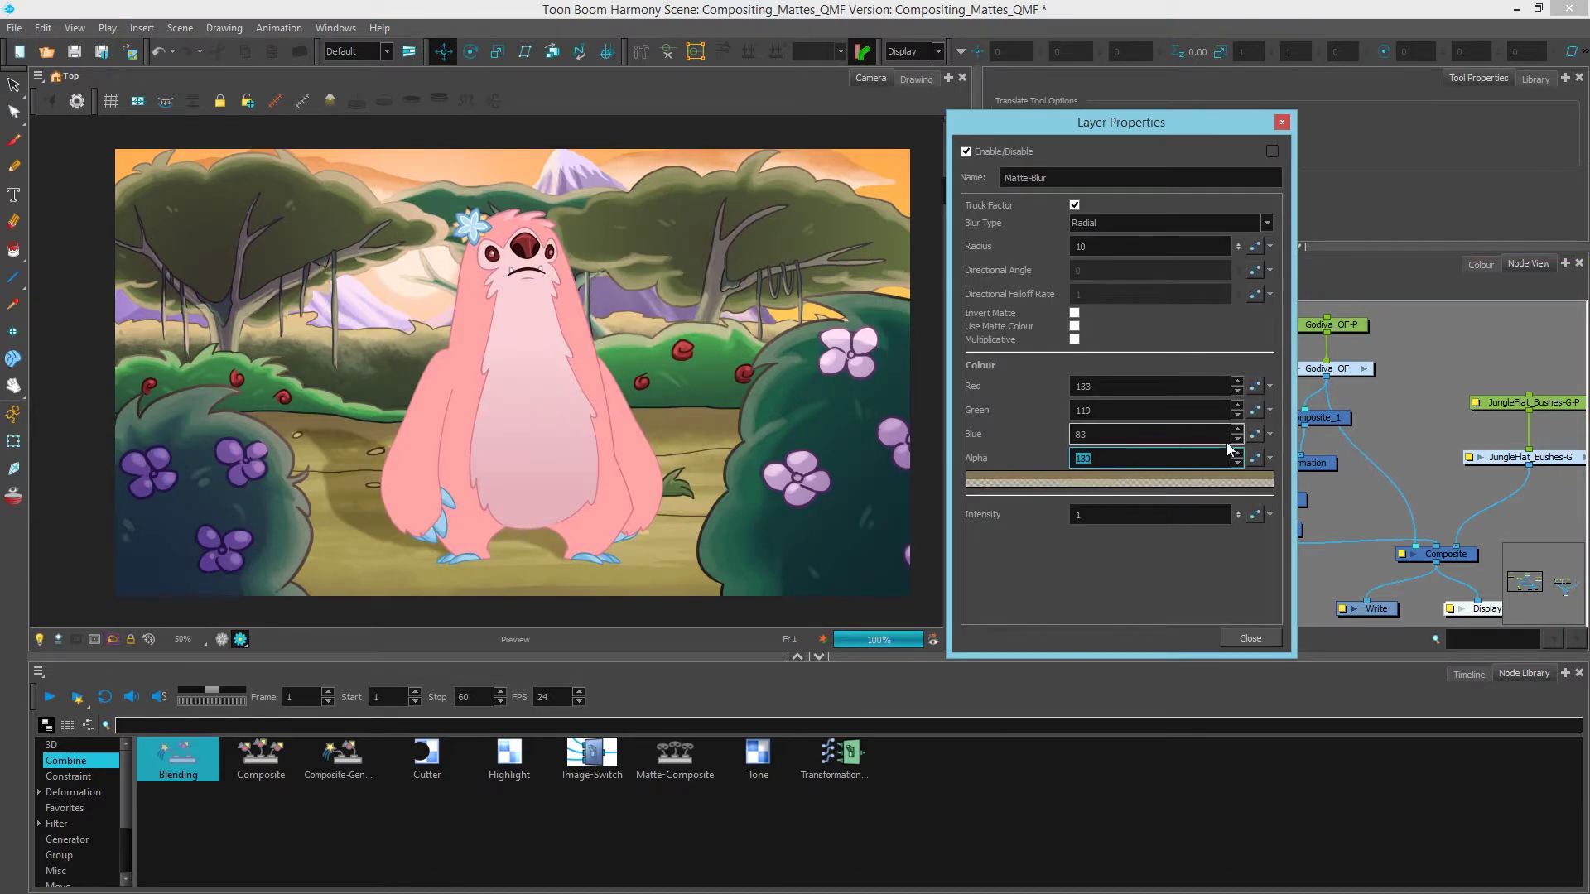
key("Return")
left_click(1246, 638)
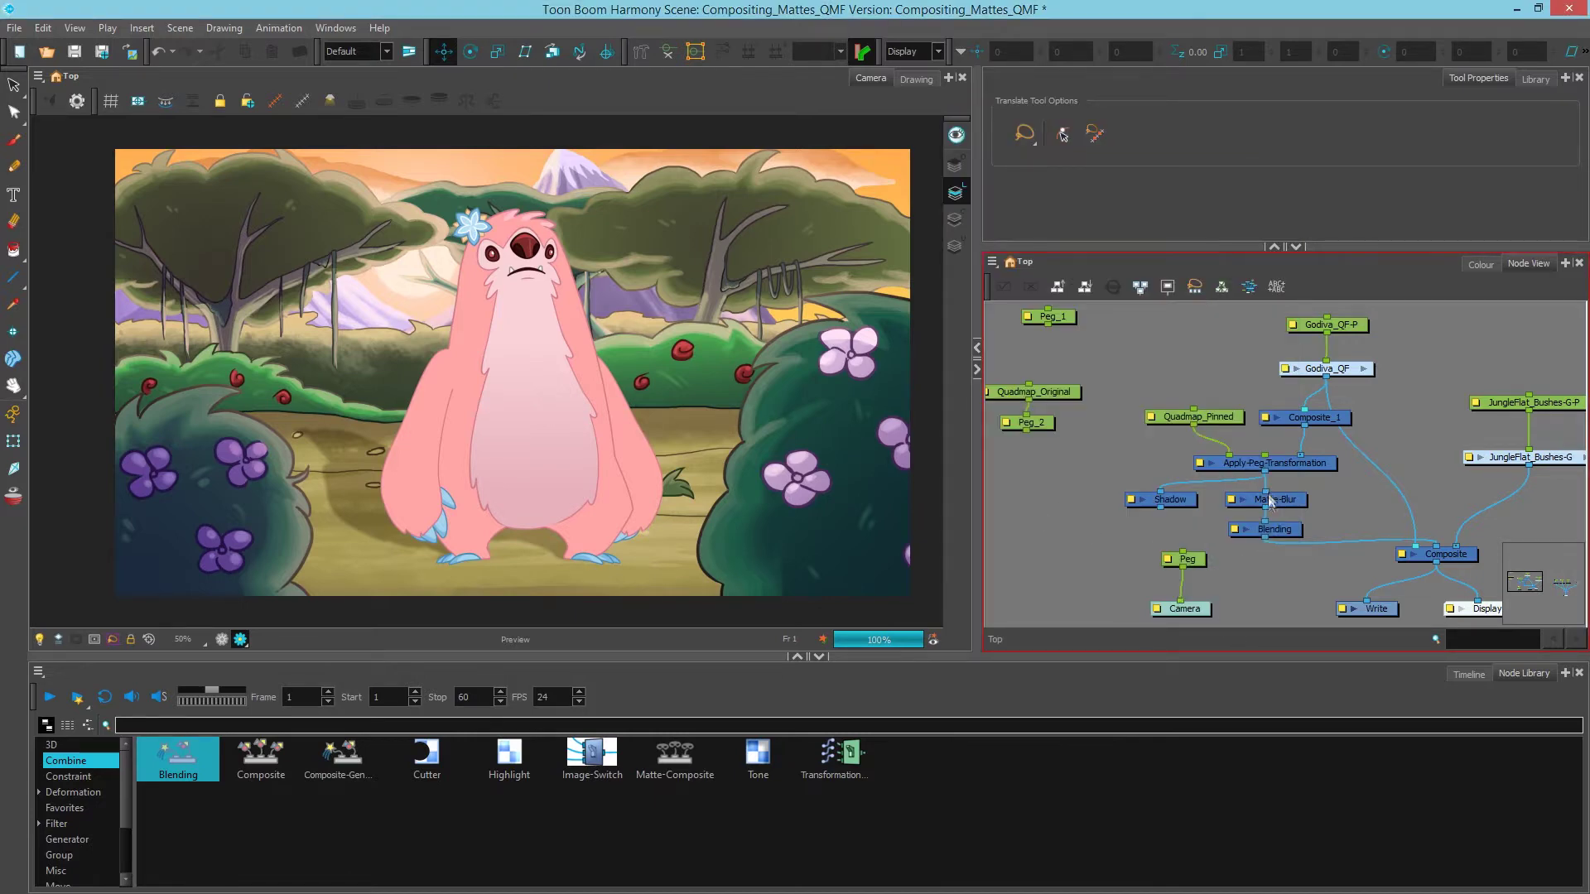
left_click(1288, 530)
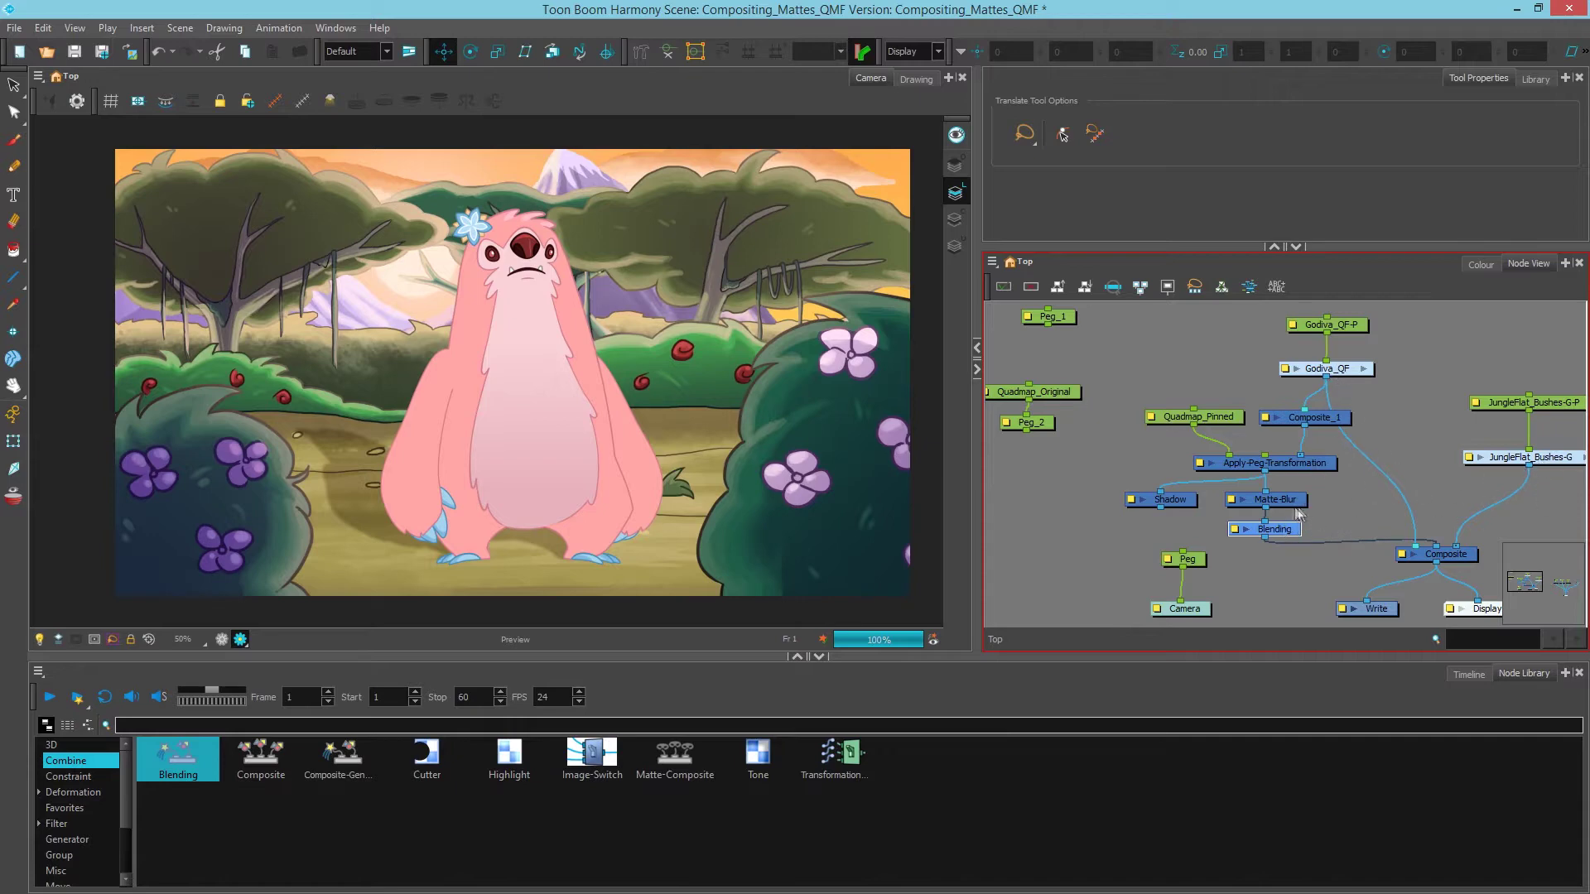
Shift the Blending node slightly and filter the node library with 'col'.
mouse_move(1288, 539)
left_mouse_down()
mouse_move(1292, 523)
mouse_move(1351, 548)
mouse_move(1279, 542)
left_mouse_up()
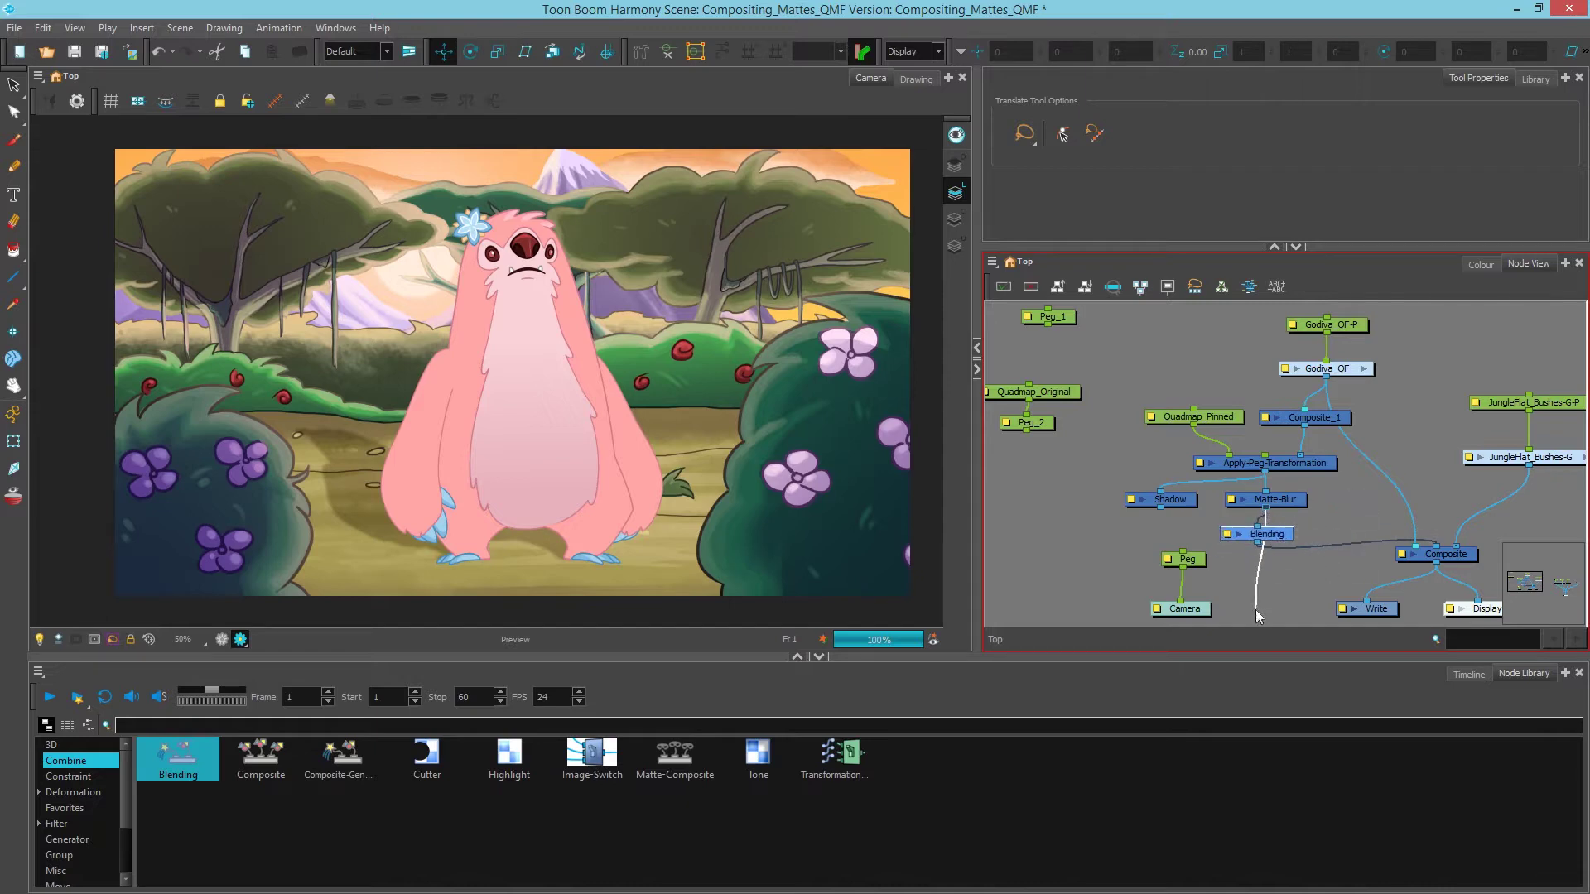
left_click_drag(1268, 539, 1279, 537)
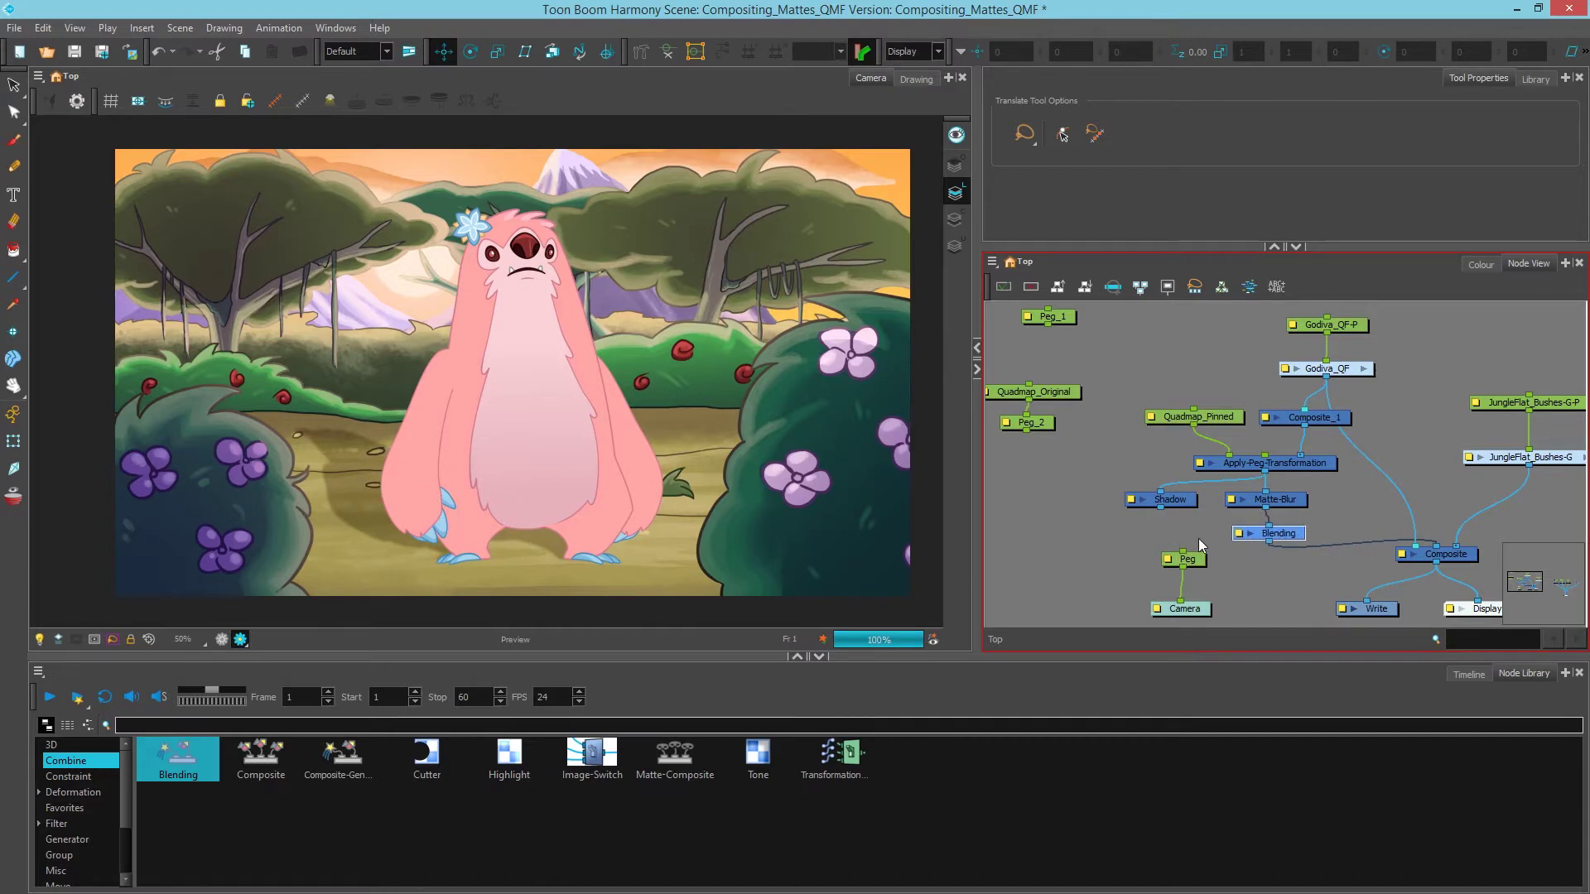
type("col")
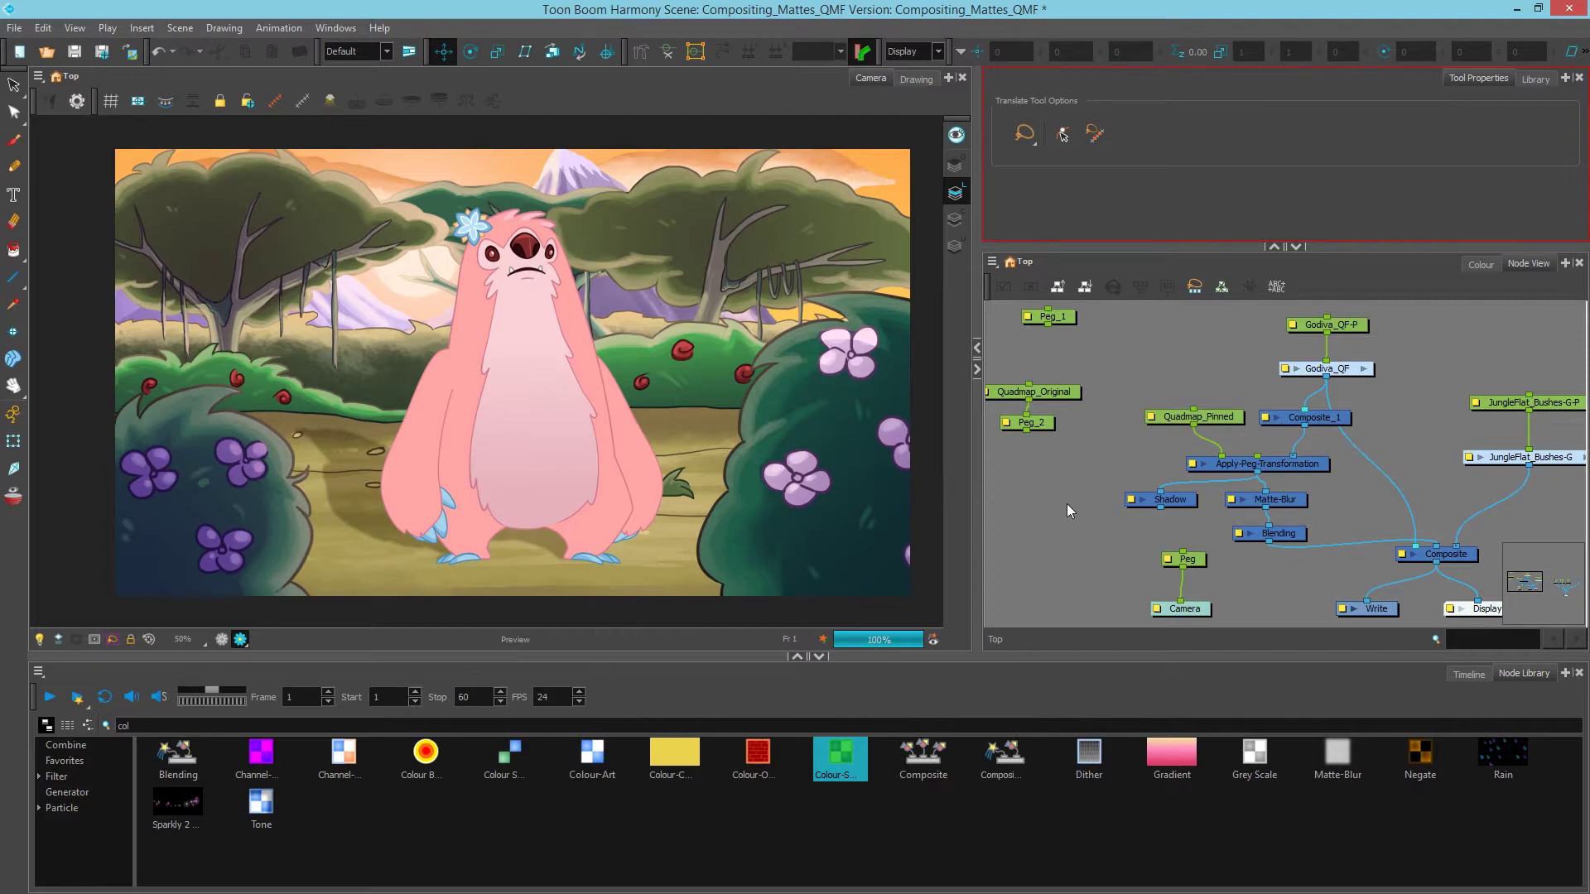
Add a Colour-Scale node left of Shadow and review its properties, leaving all values at 1.
left_click_drag(838, 762, 1040, 489)
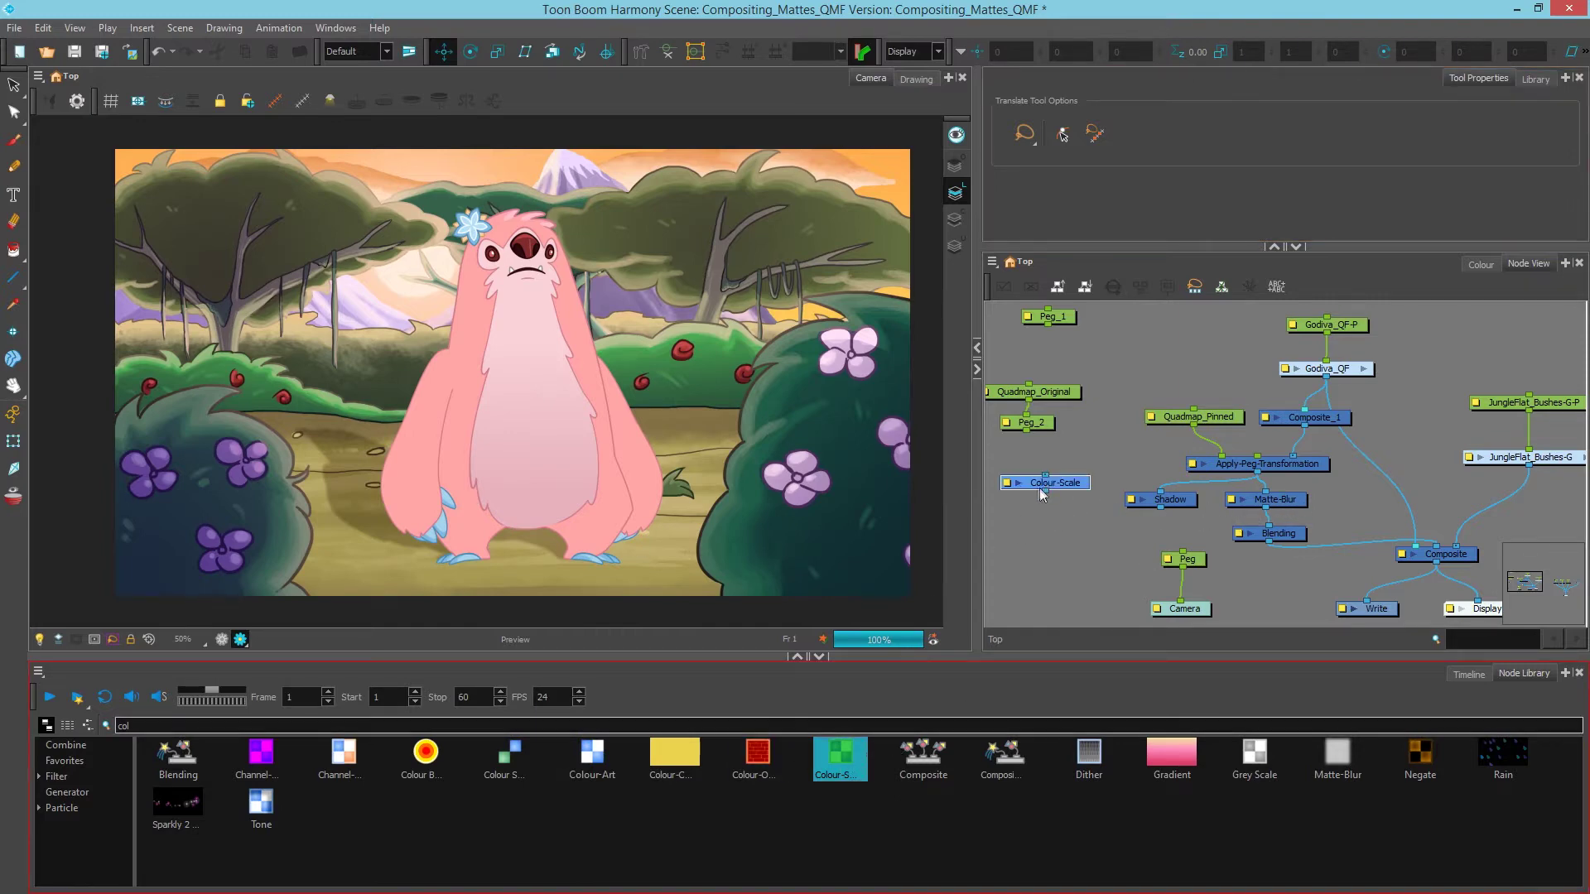
left_click(1008, 483)
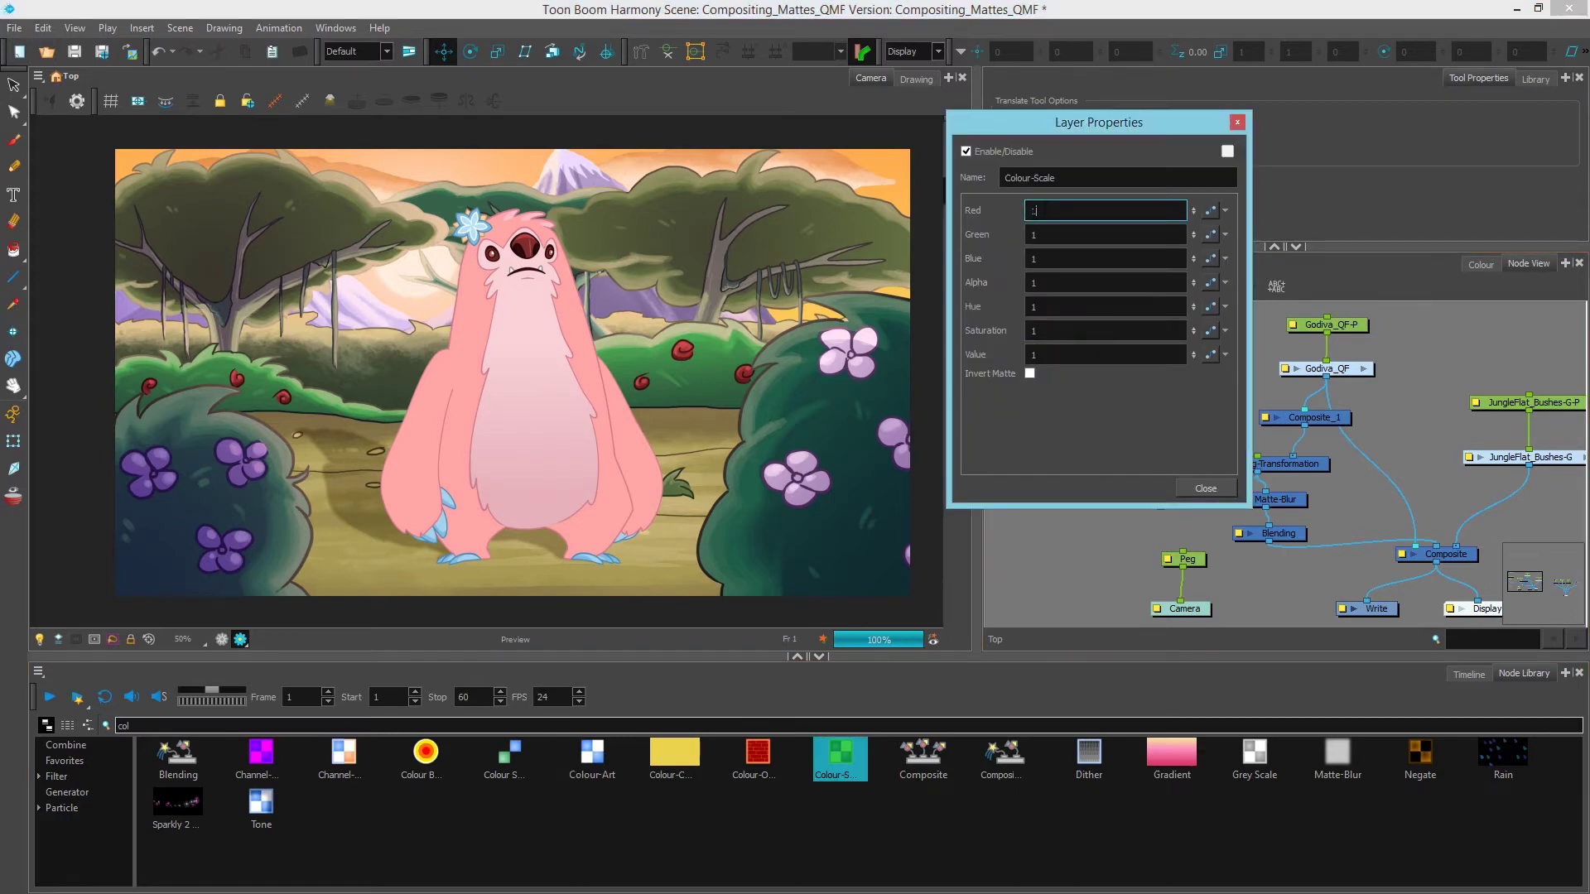
key("Tab")
key("Tab")
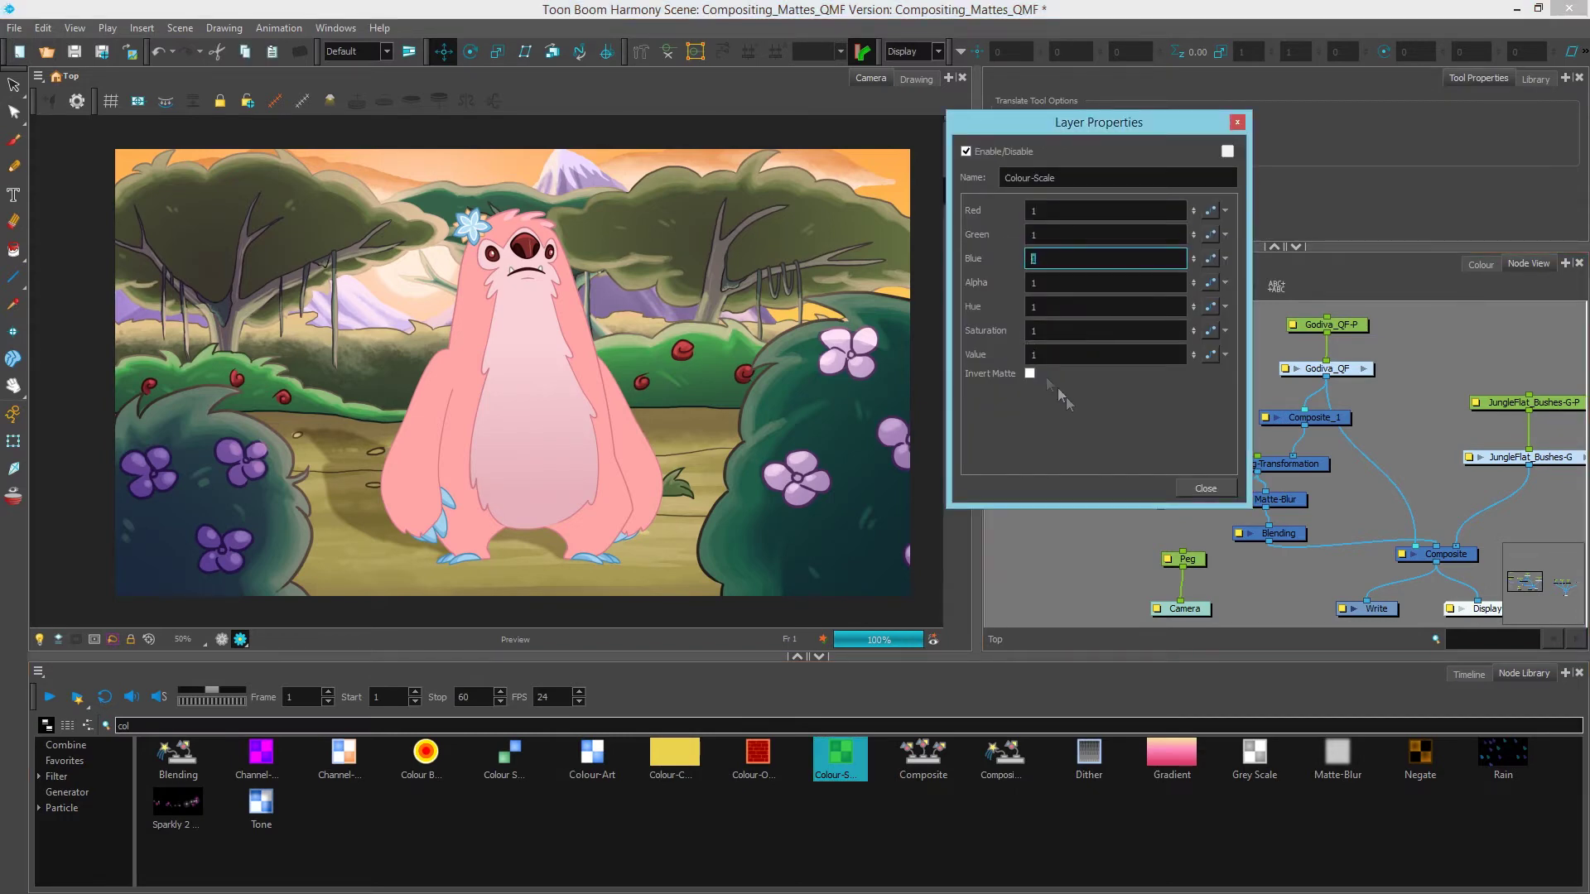
left_click(1289, 540)
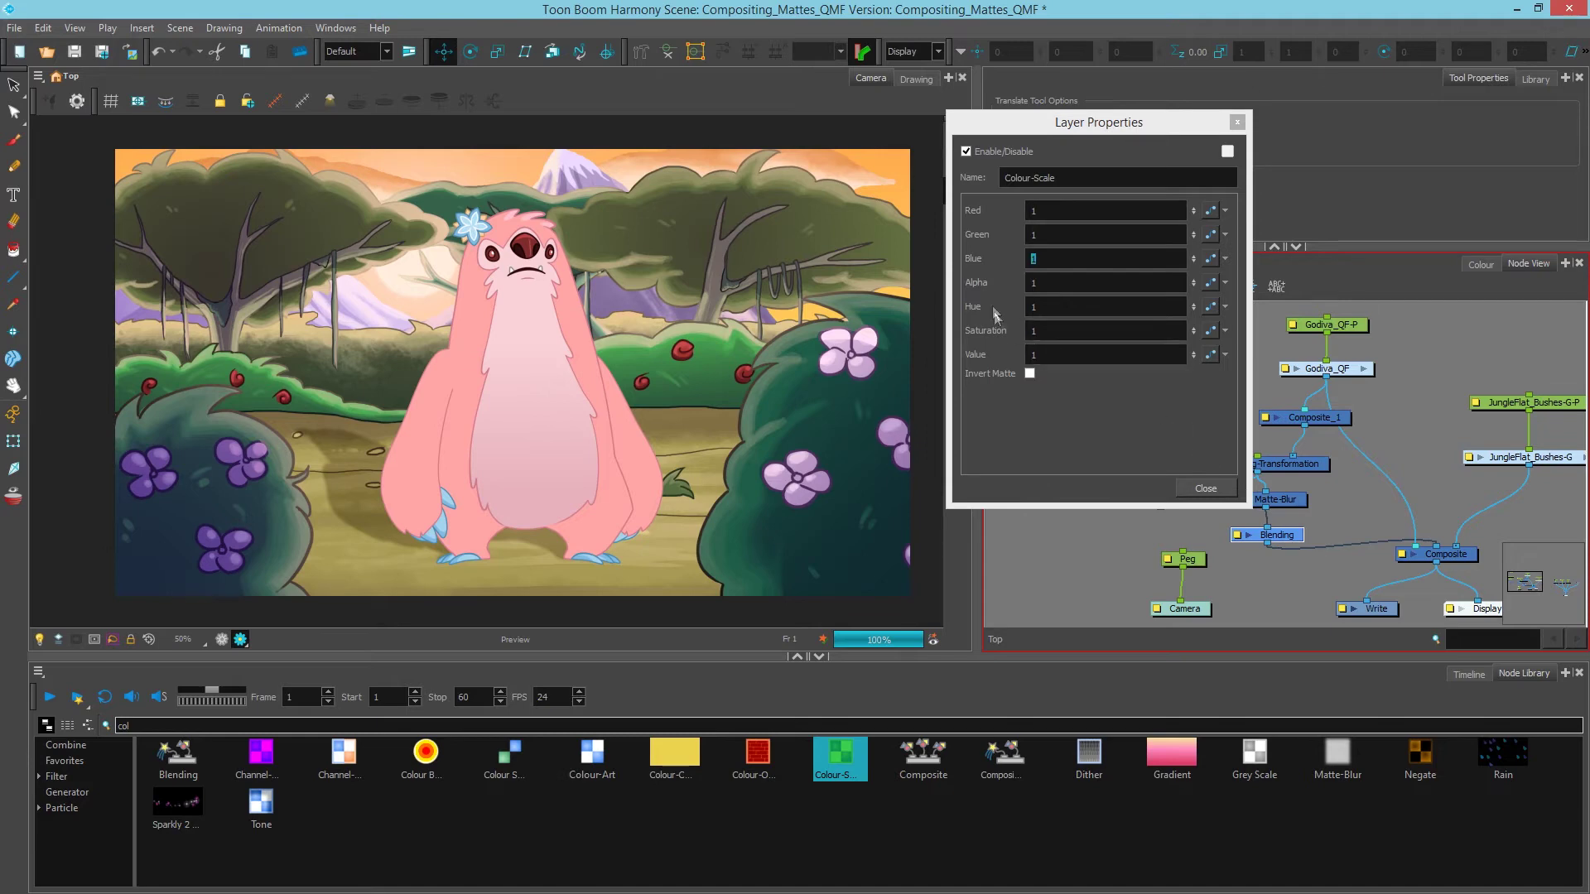
left_click(1028, 283)
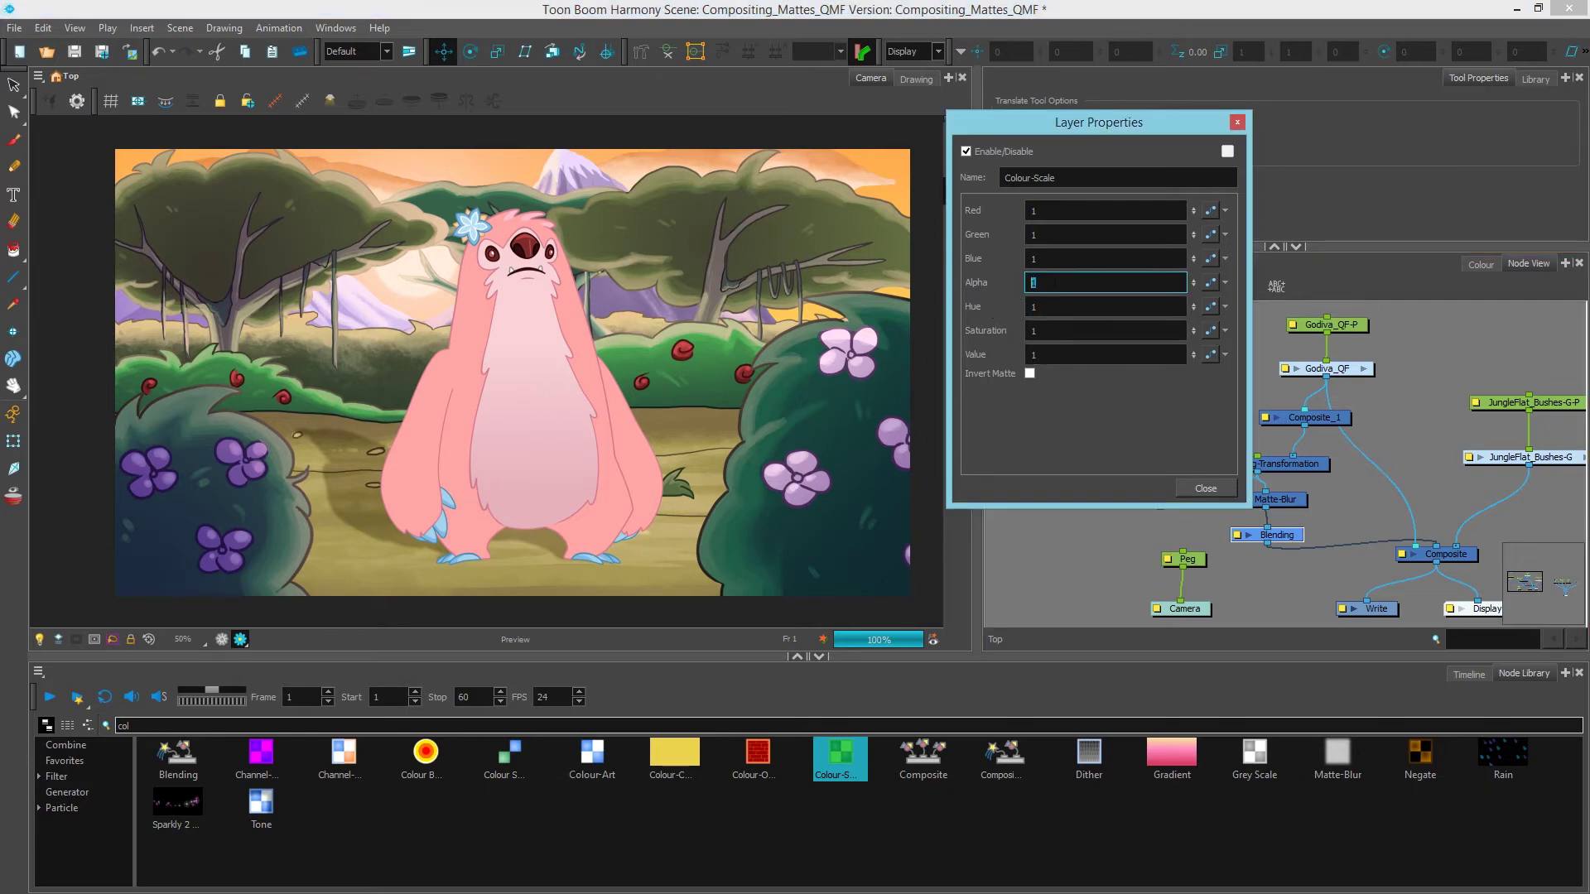
left_click(1035, 354)
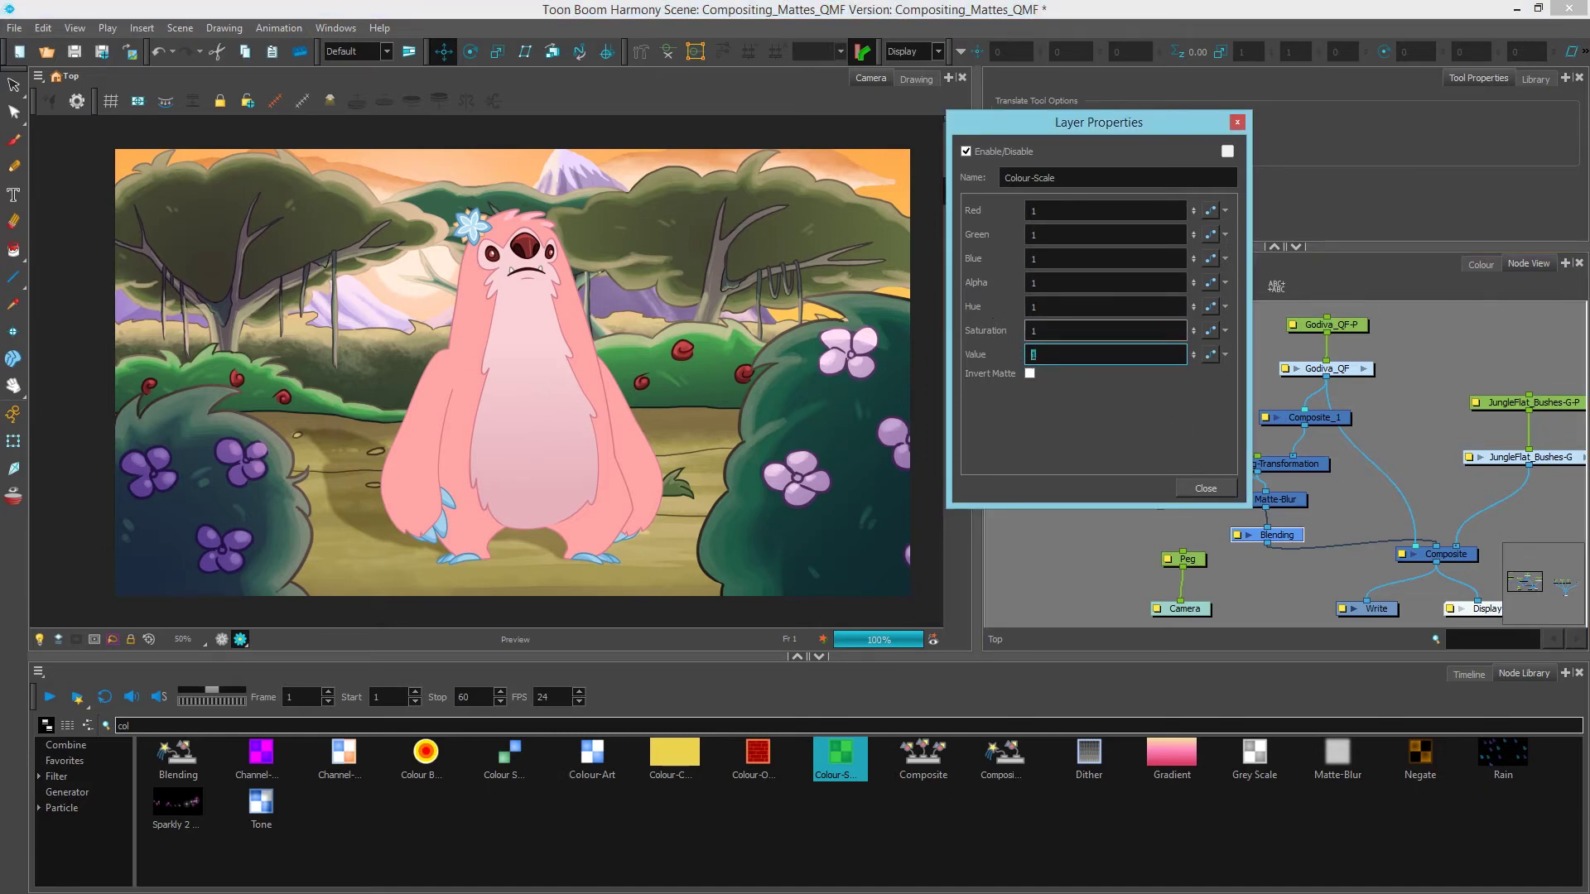
left_click(1201, 491)
Align the Colour-Scale, Blending and Shadow nodes neatly with small position adjustments.
left_click_drag(1035, 490, 1036, 505)
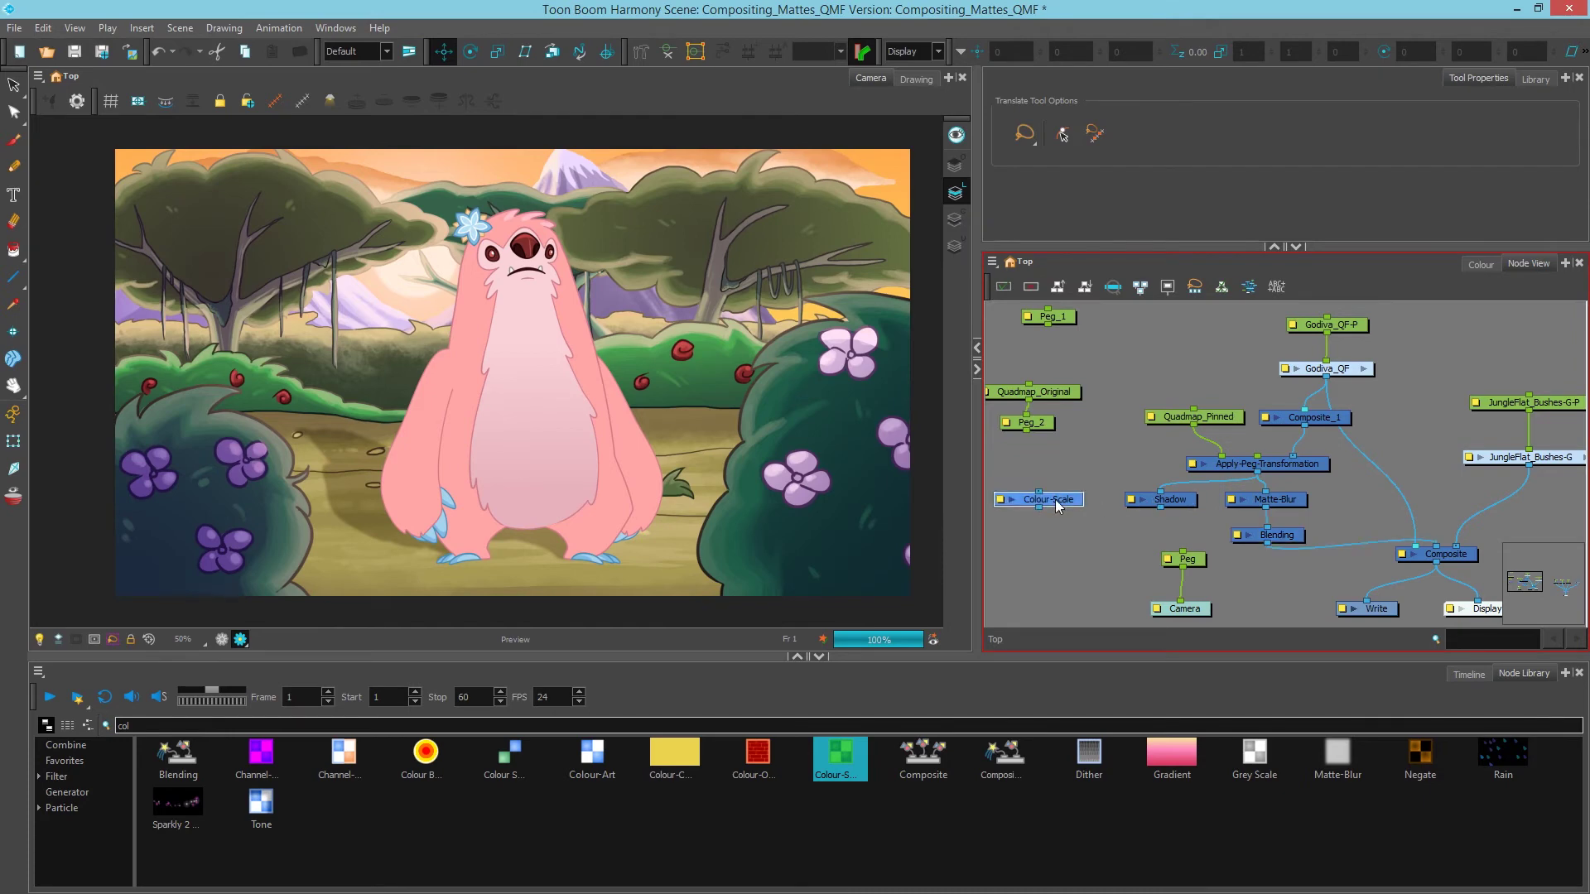
left_click(1286, 504)
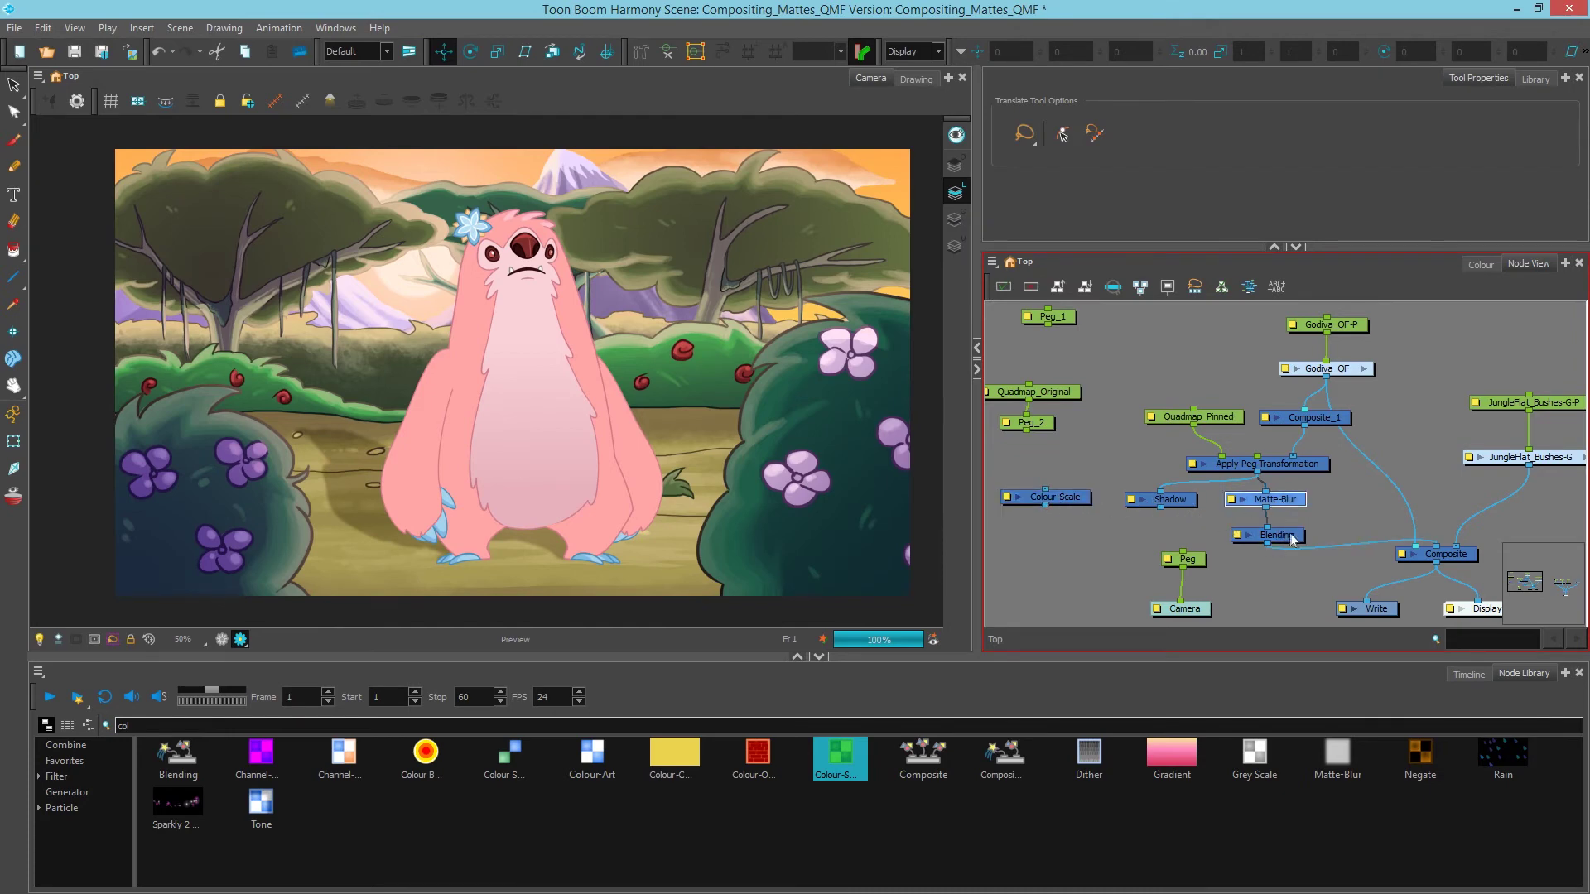
left_click_drag(1292, 537, 1293, 534)
left_click_drag(1180, 504, 1184, 505)
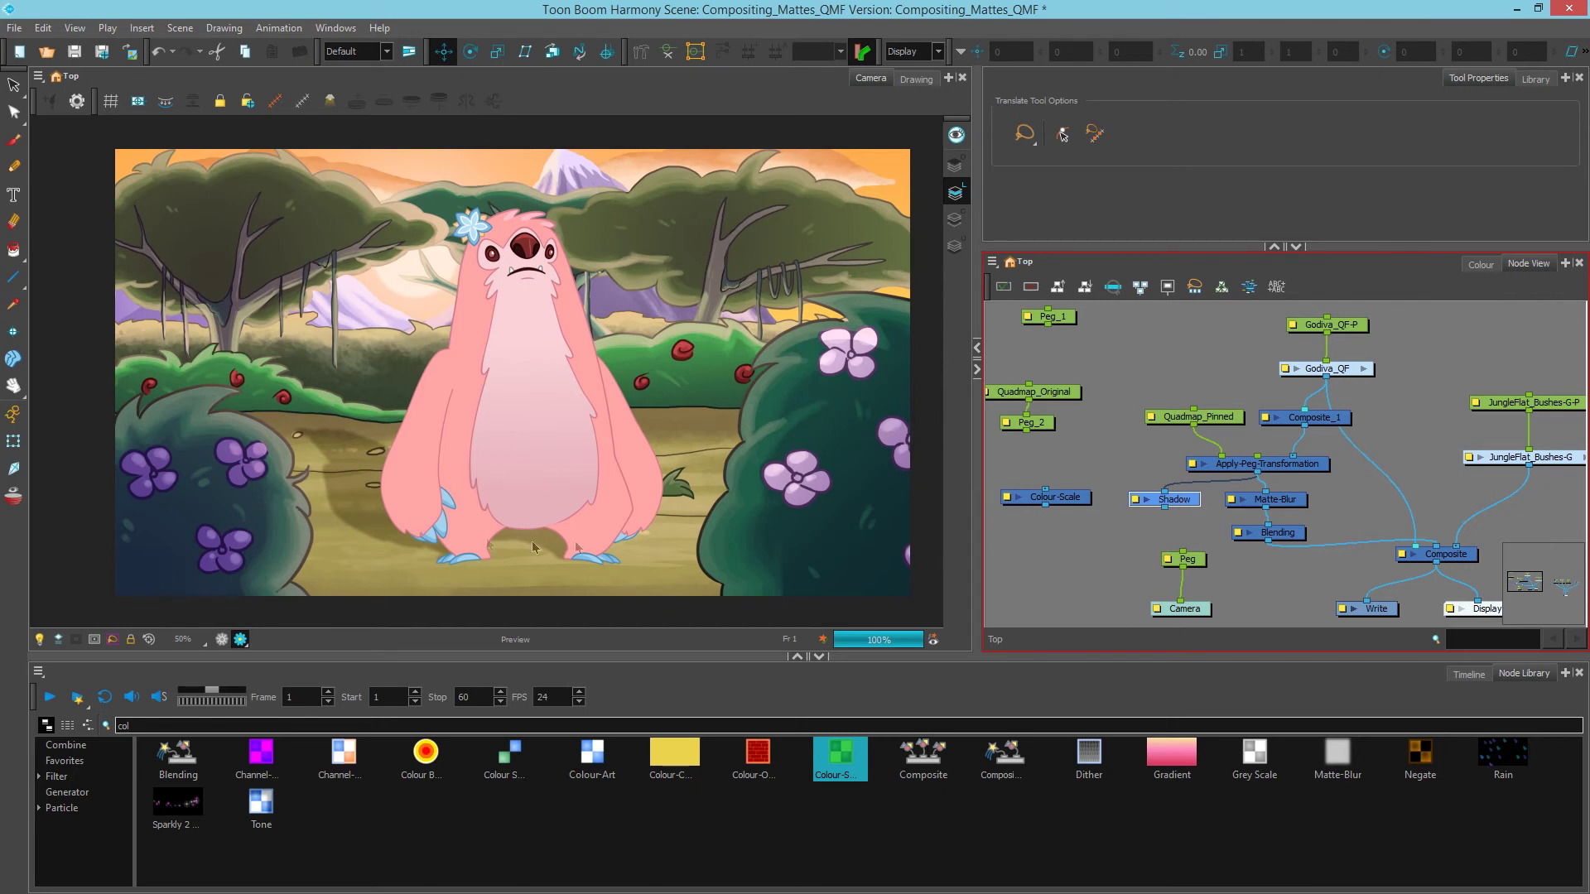